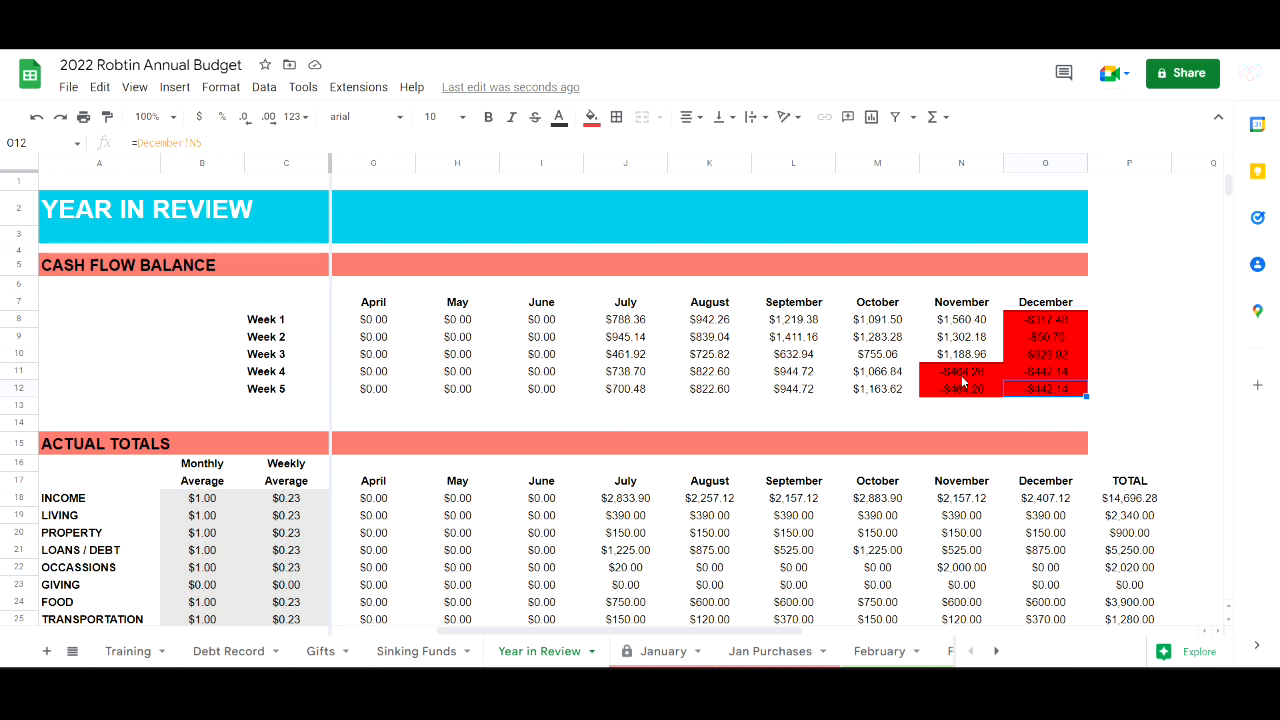
# Enter -442.14 in cell O13, beneath the December cash flow balances
pyautogui.click(1044, 411)
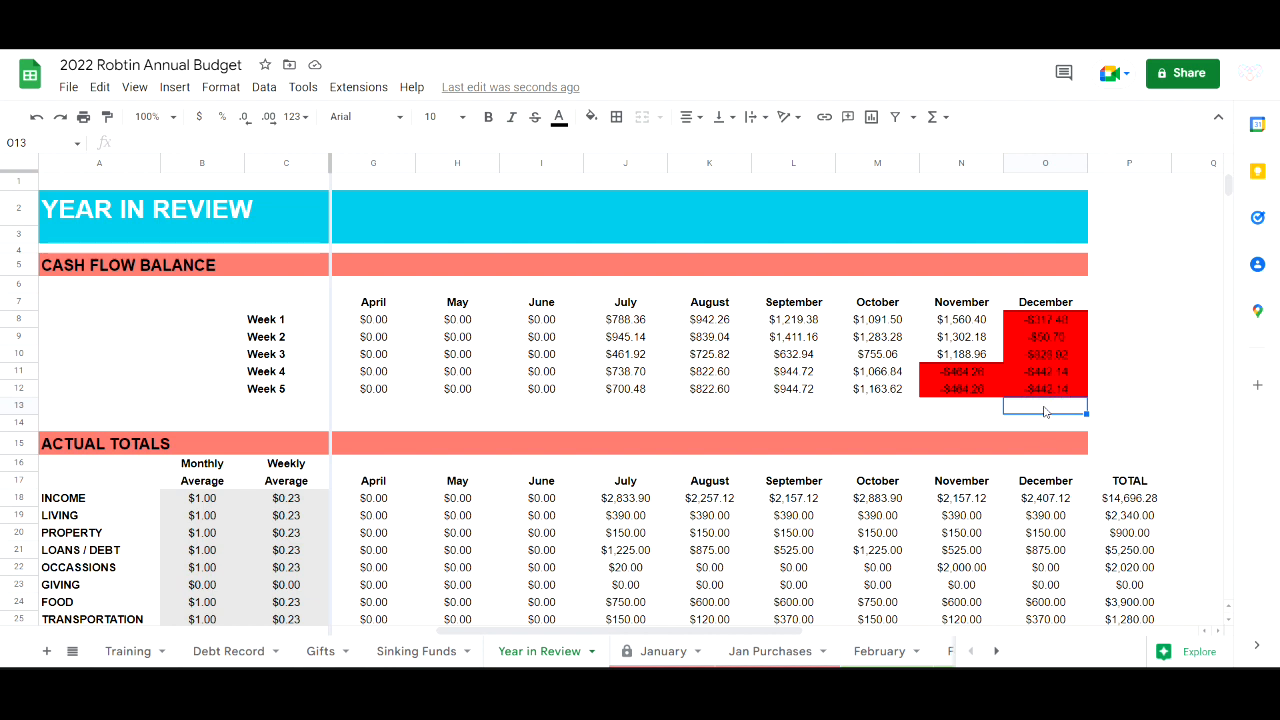
pyautogui.write('-442.14')
pyautogui.press('Return')
pyautogui.click(1045, 409)
# Open the July budget sheet
pyautogui.click(997, 651)
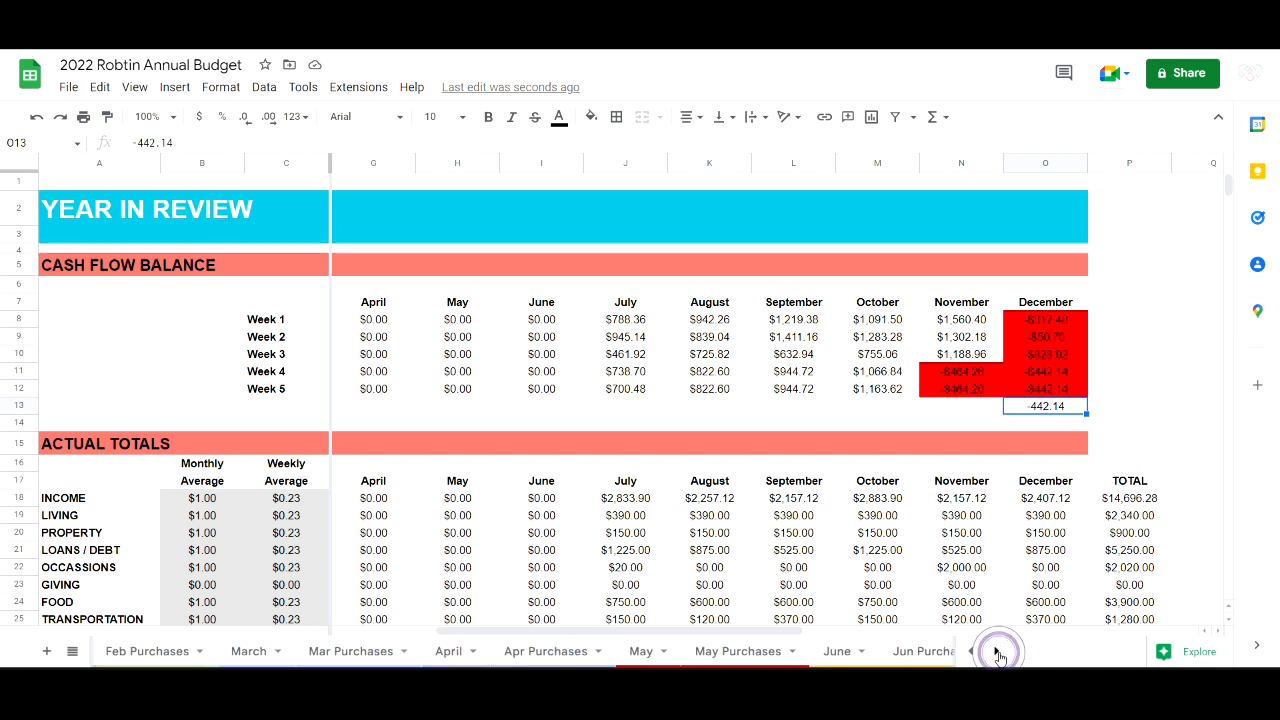
pyautogui.click(997, 651)
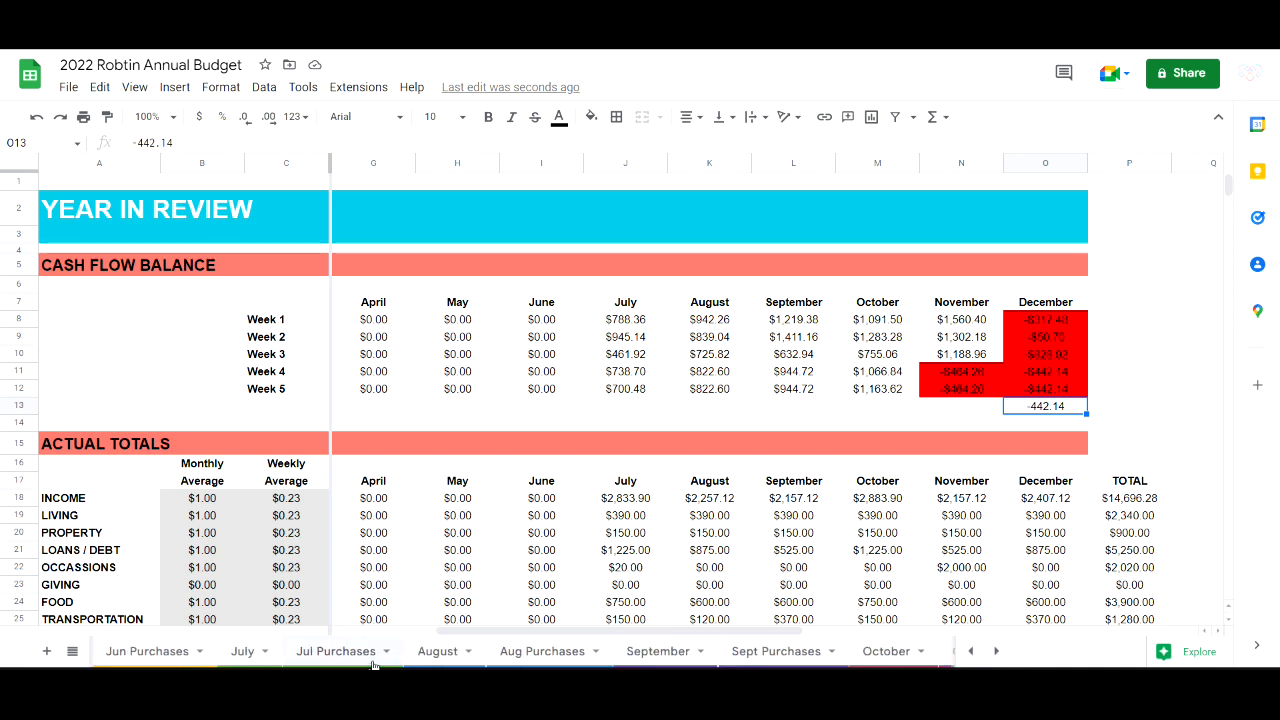
pyautogui.click(243, 651)
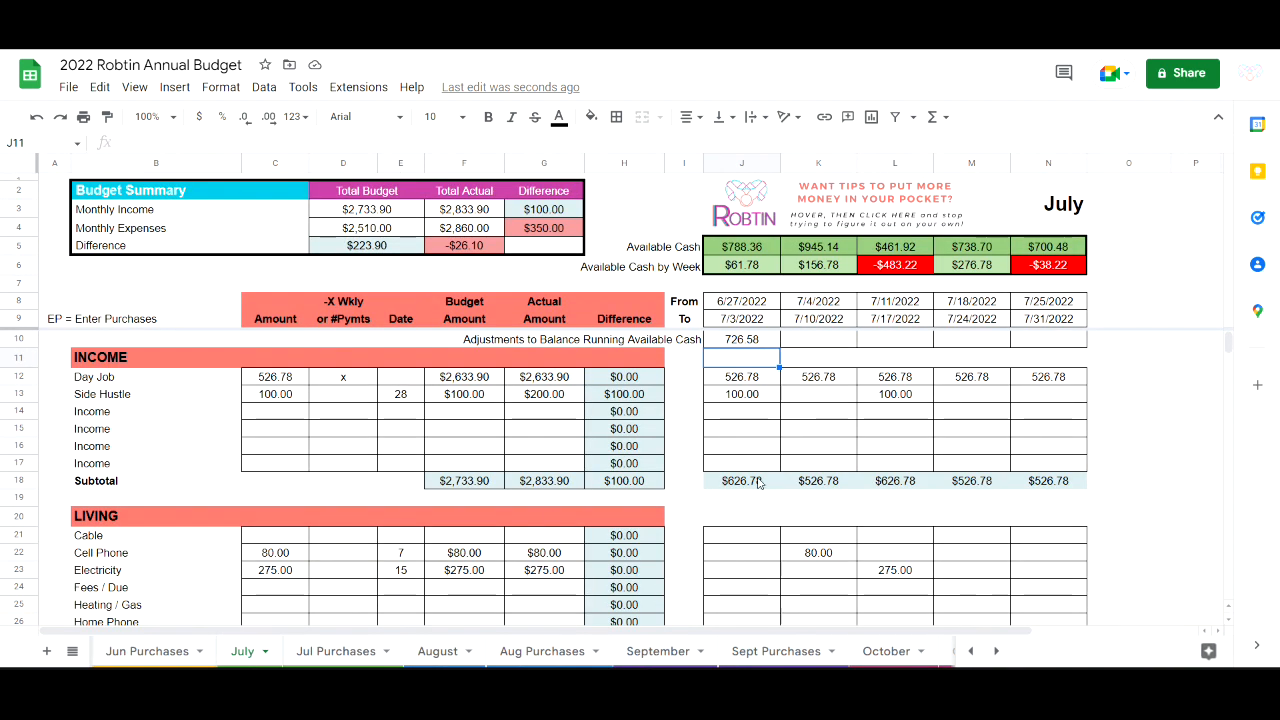
# Examine July's weekly income entries, the first week's From and To dates, and the expense sections below
pyautogui.moveTo(751, 372); pyautogui.dragTo(1048, 466)
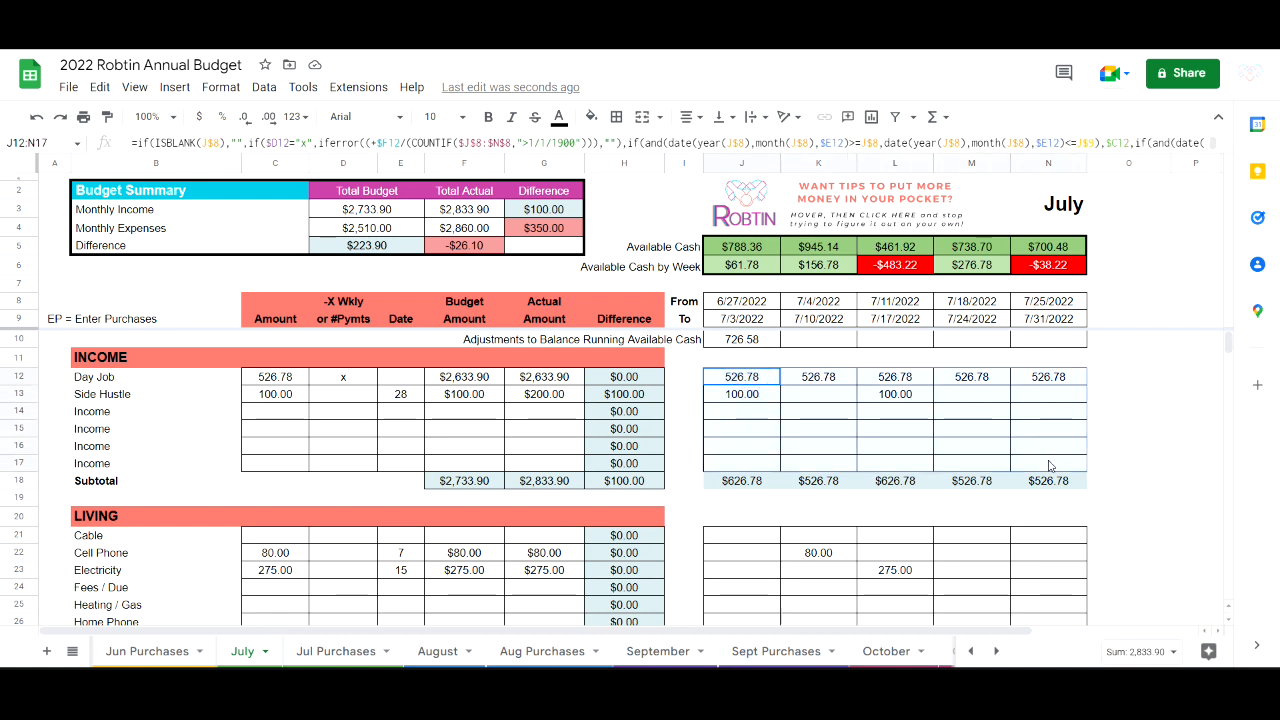
pyautogui.click(876, 433)
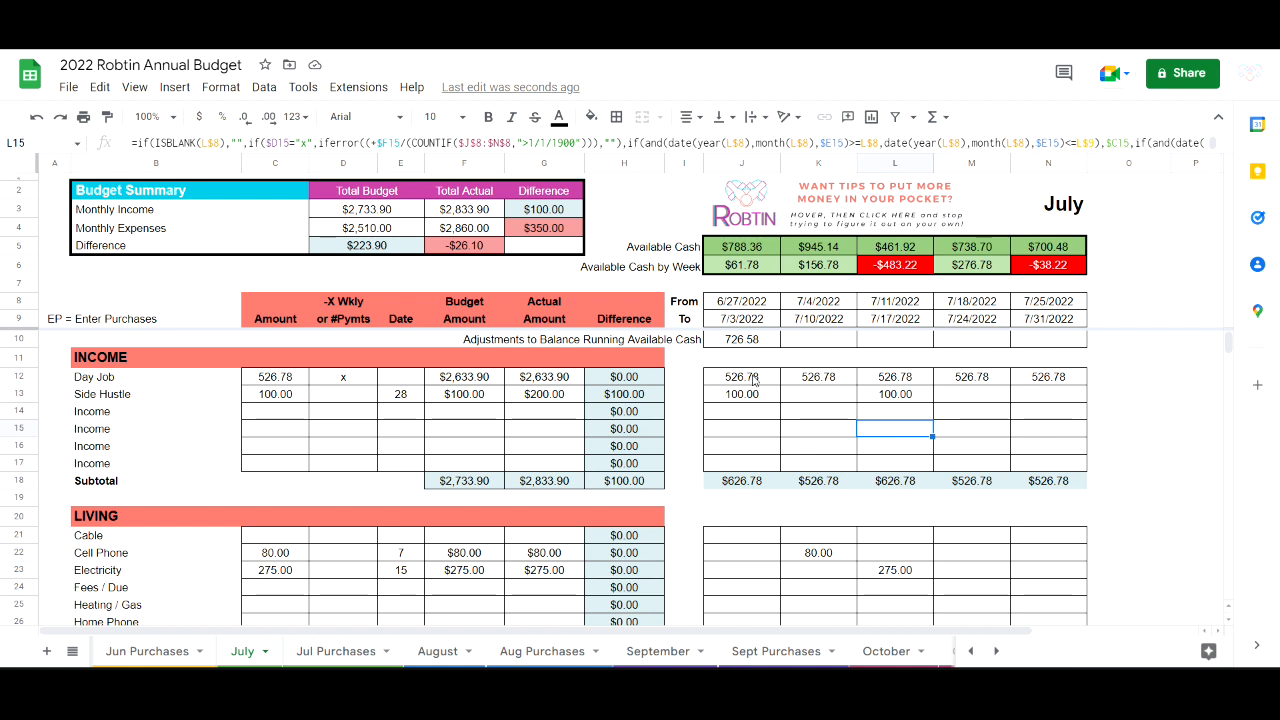
pyautogui.click(734, 303)
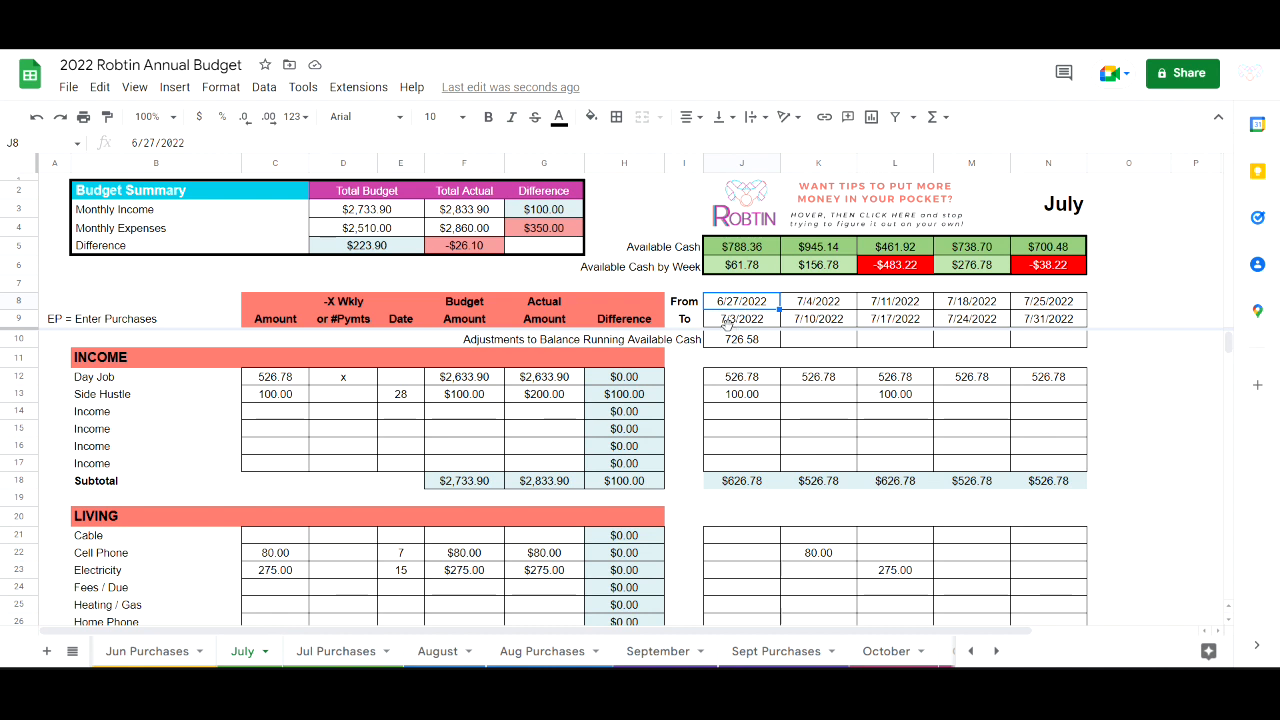
pyautogui.click(735, 377)
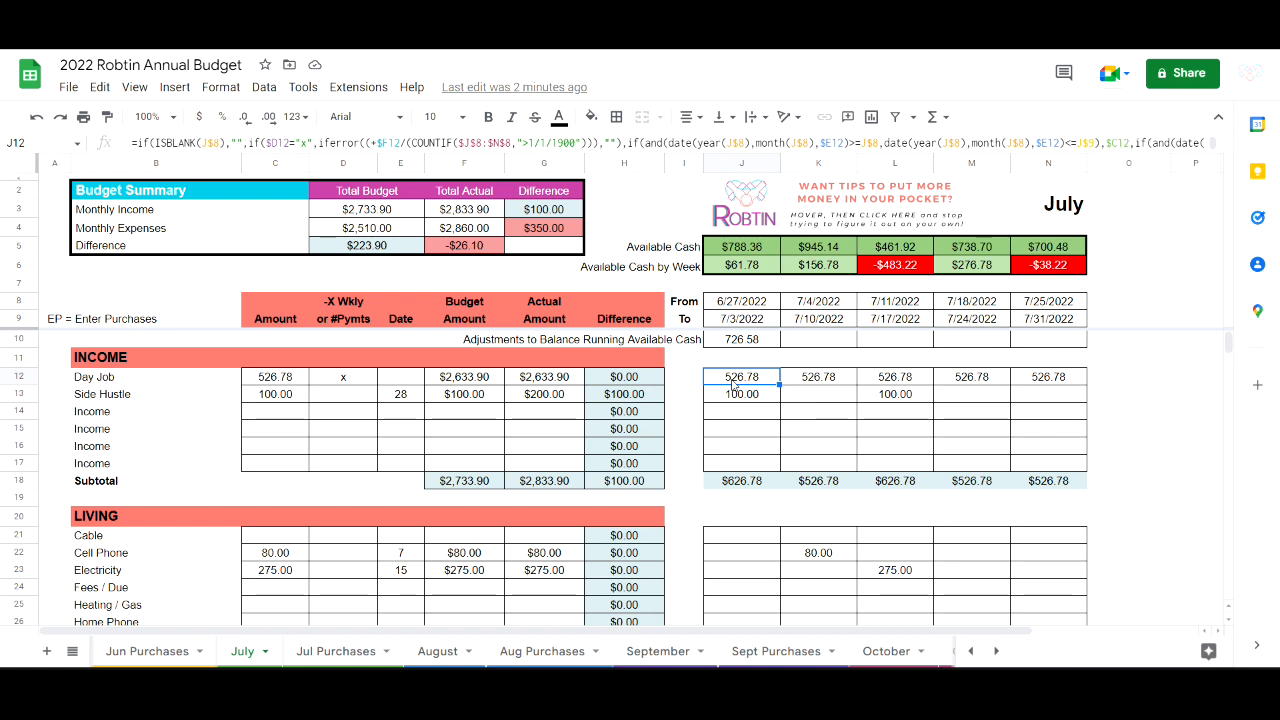
pyautogui.click(752, 307)
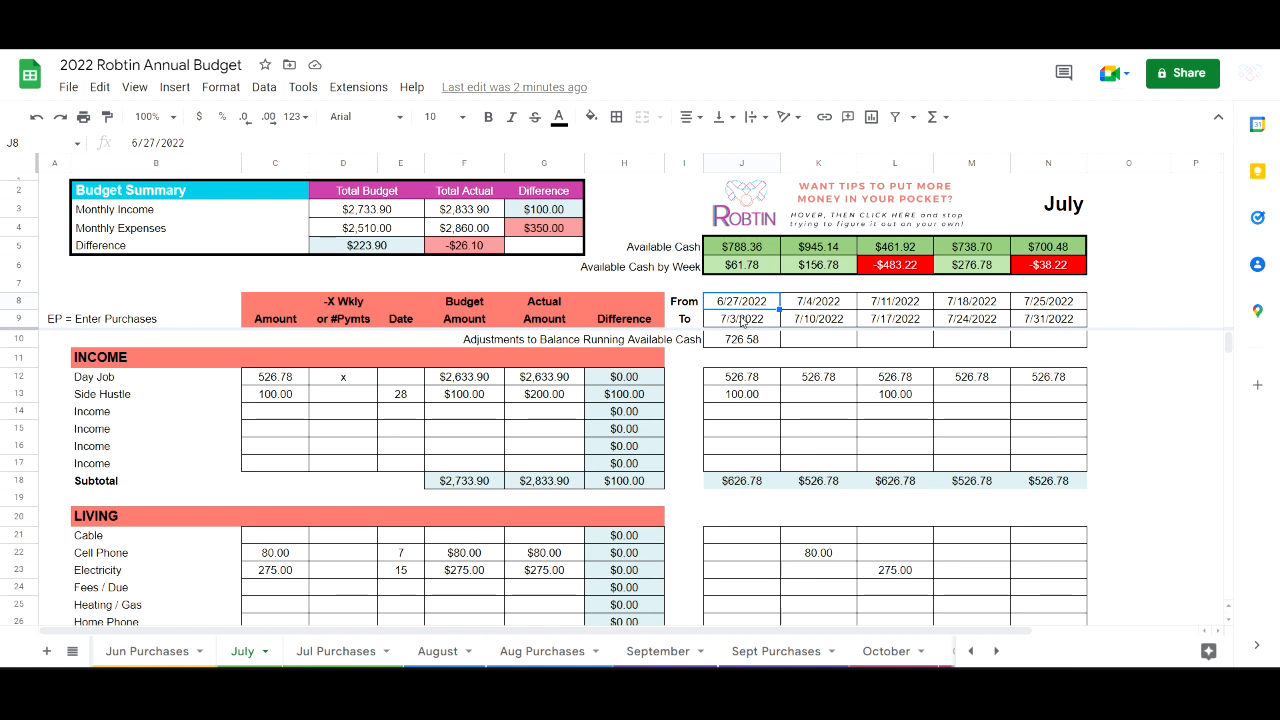
pyautogui.click(749, 377)
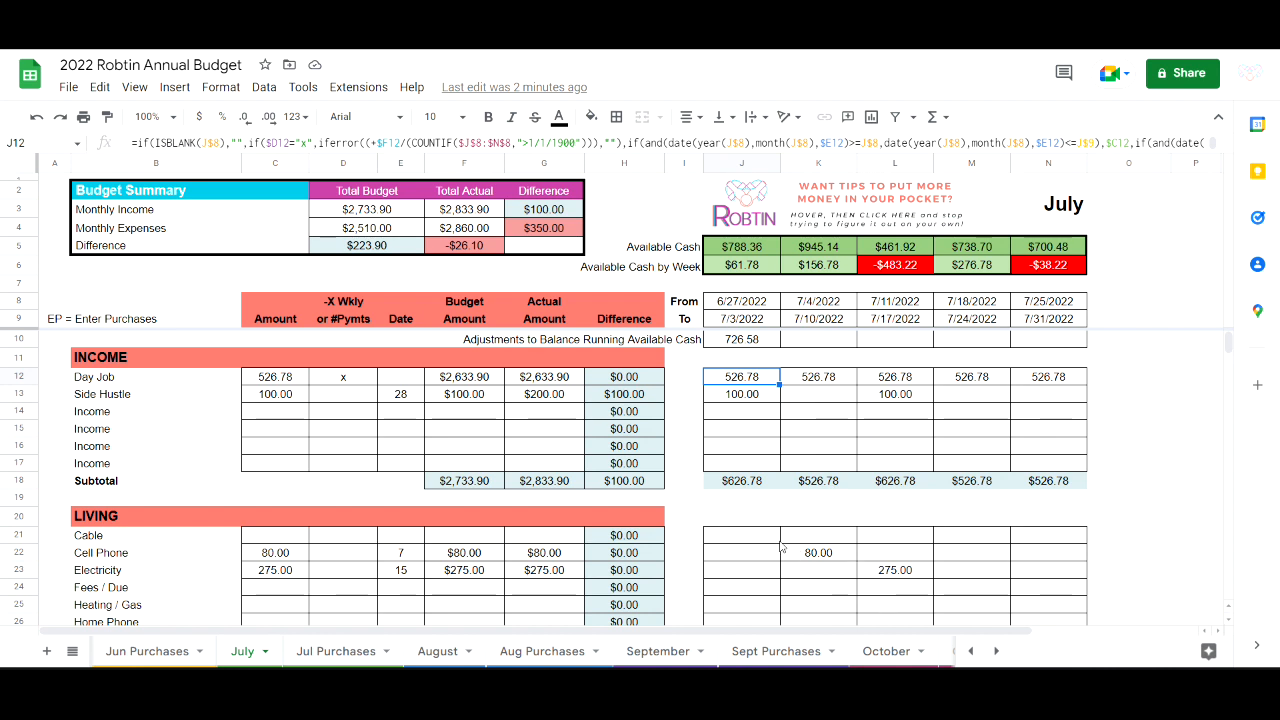
pyautogui.scroll(-1, 782, 546)
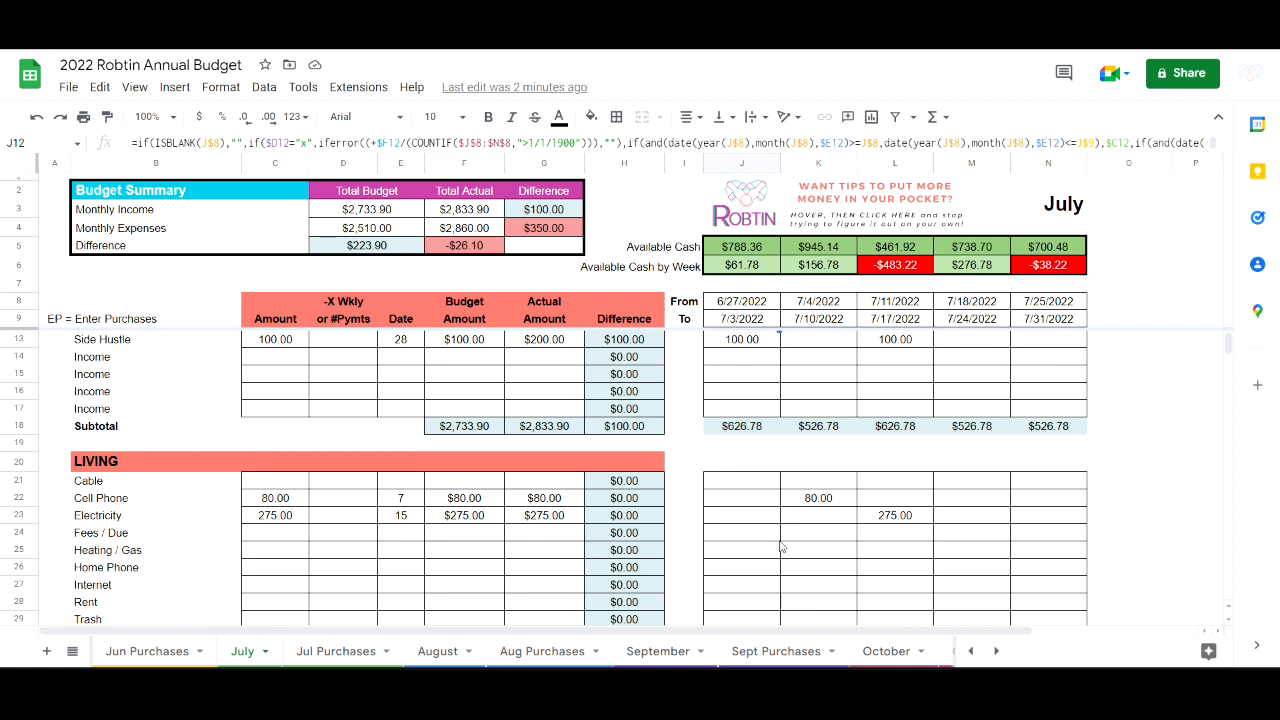
pyautogui.scroll(1, 782, 546)
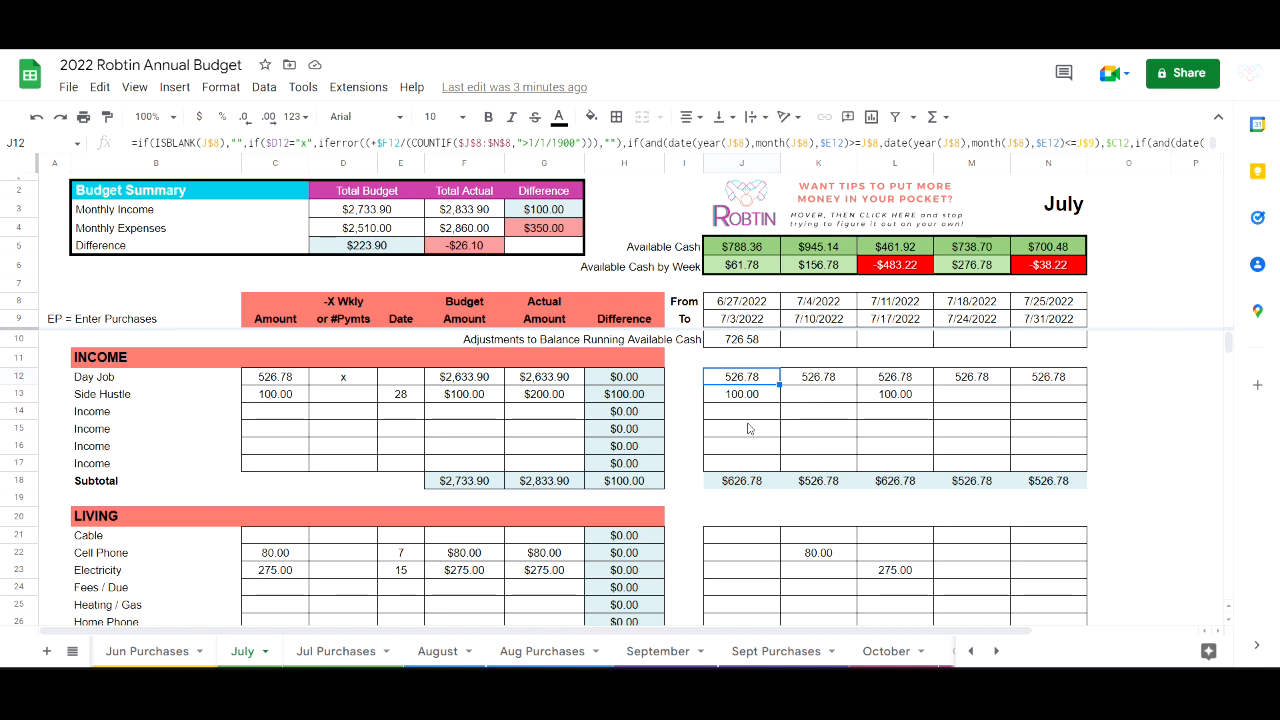
pyautogui.click(746, 418)
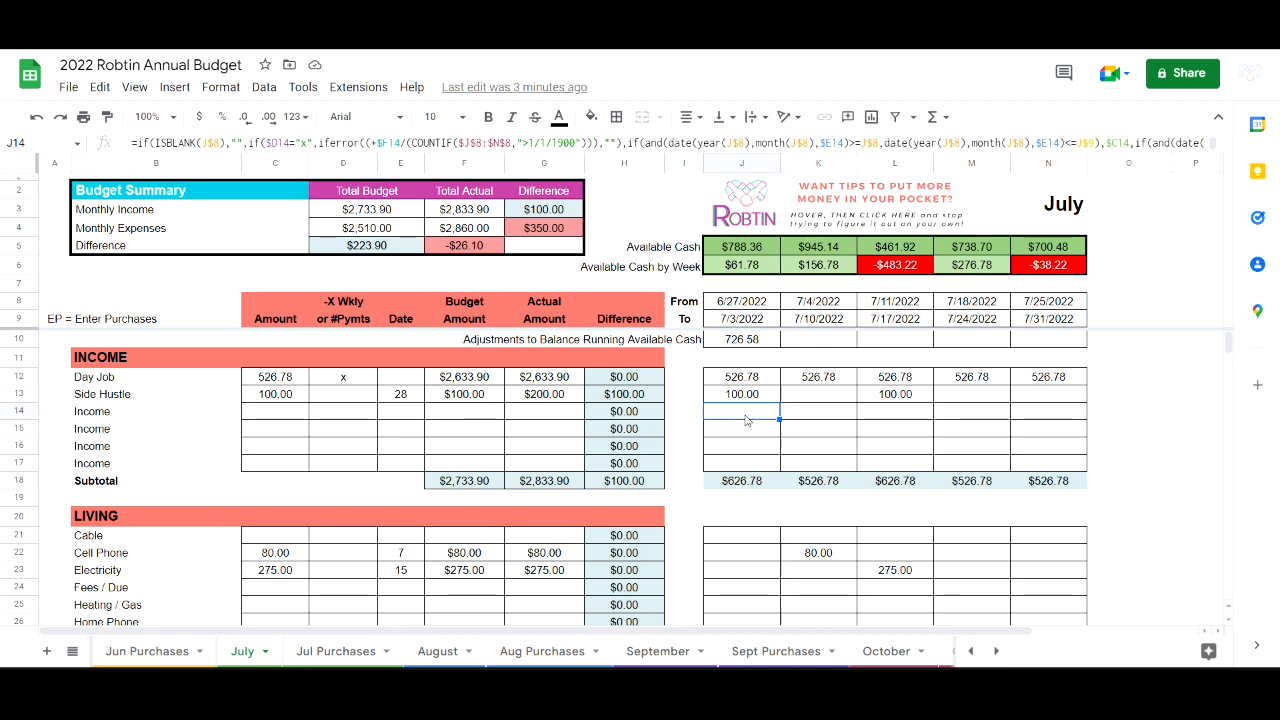
pyautogui.click(758, 379)
pyautogui.scroll(-3, 745, 450)
pyautogui.scroll(-10, 745, 450)
pyautogui.click(750, 430)
pyautogui.scroll(15, 750, 432)
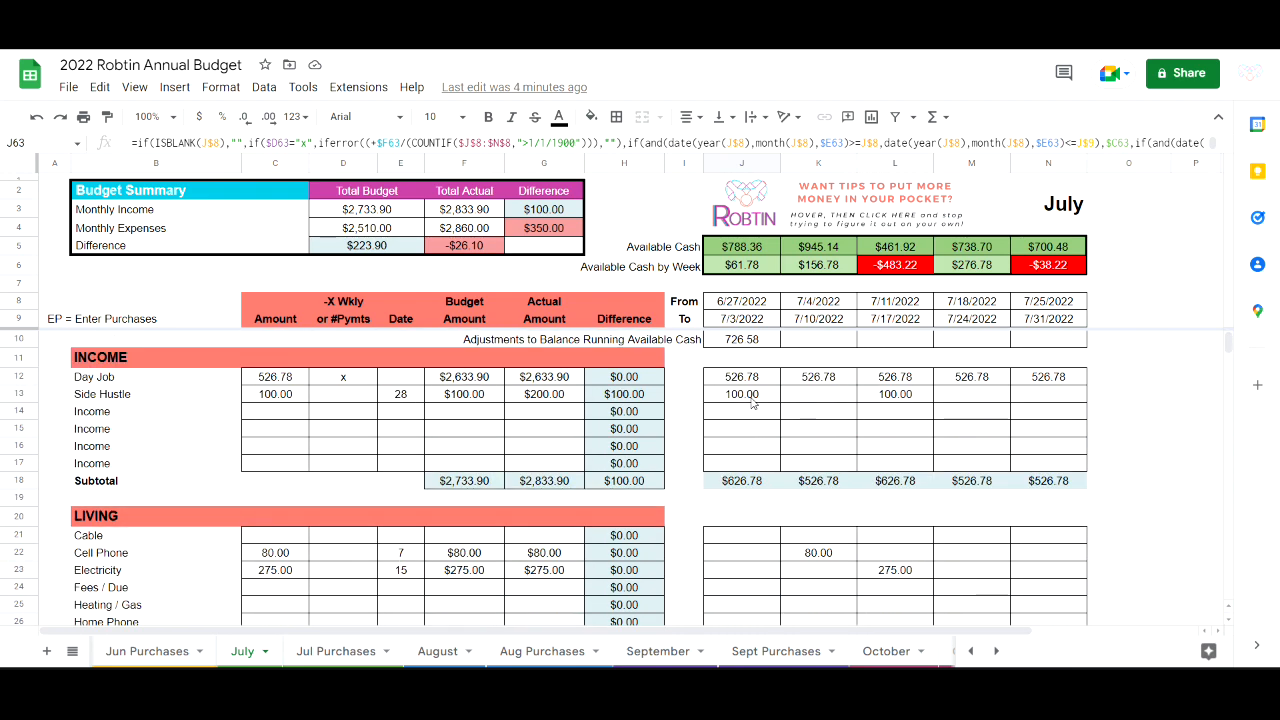
pyautogui.click(752, 402)
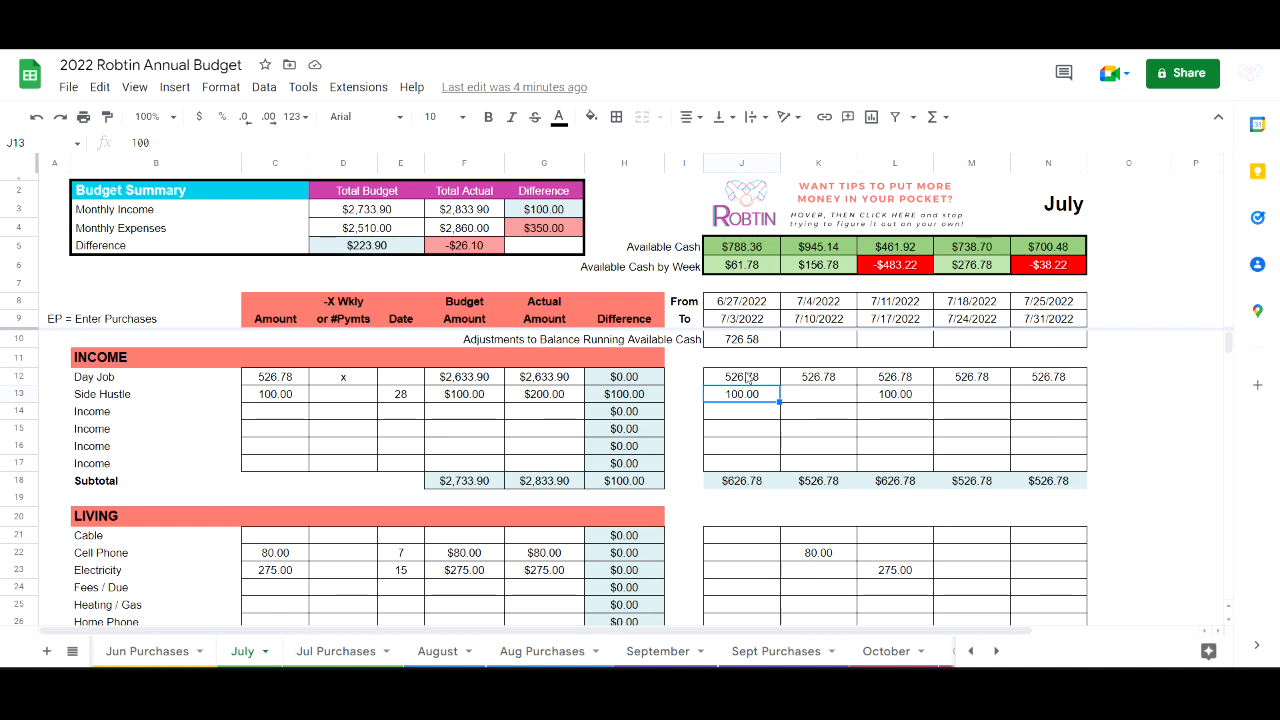
# Set the Day Job income for the week of 7/4/2022 to 526.77
pyautogui.click(744, 379)
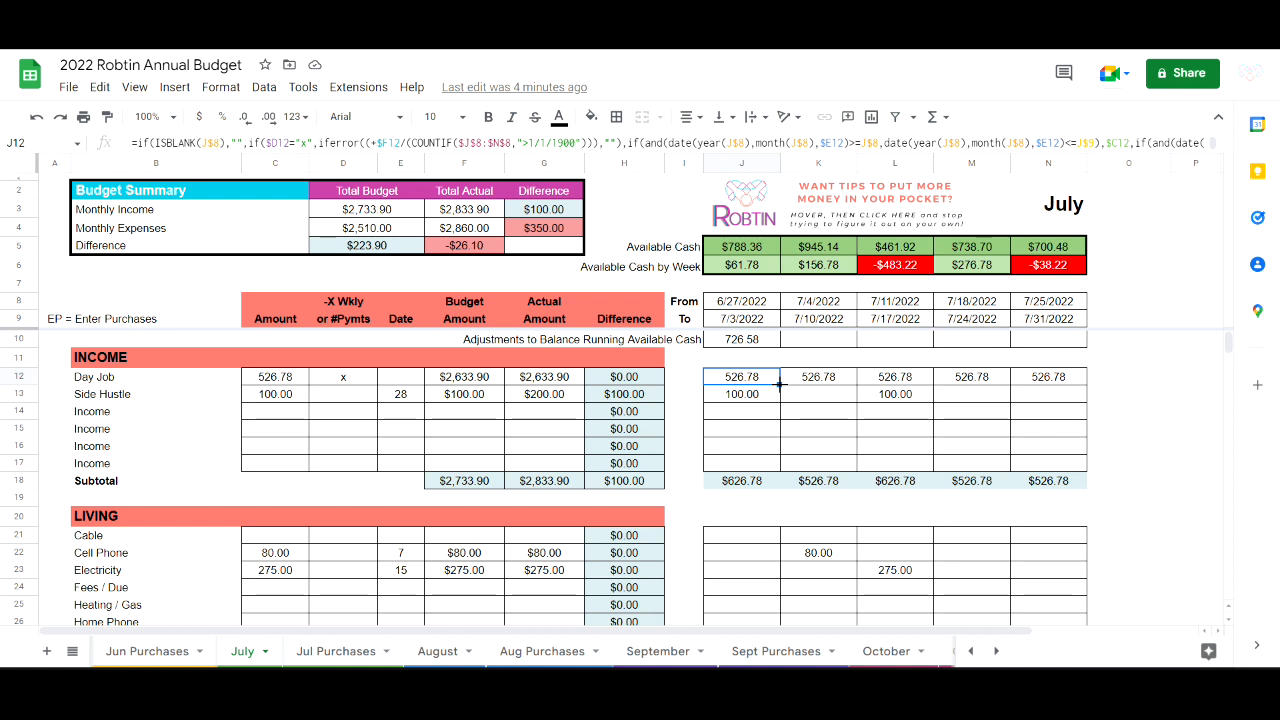
pyautogui.press('Right')
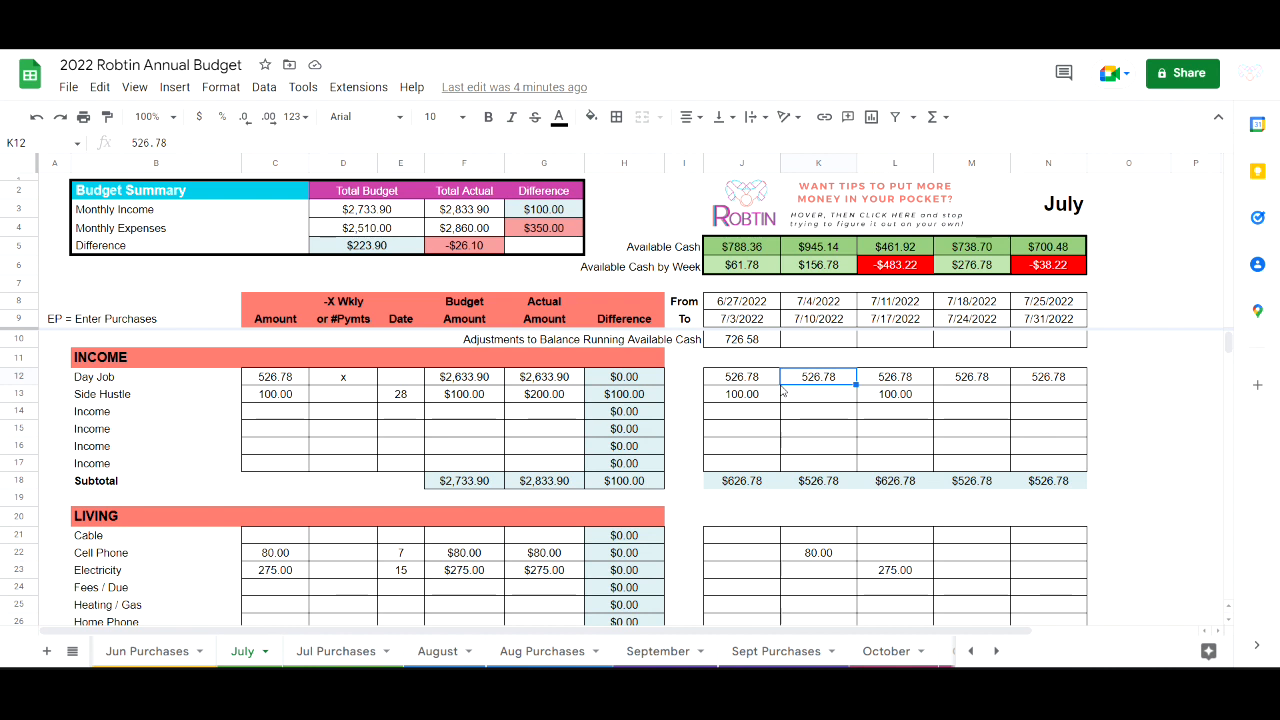
pyautogui.write('526.77')
pyautogui.press('Return')
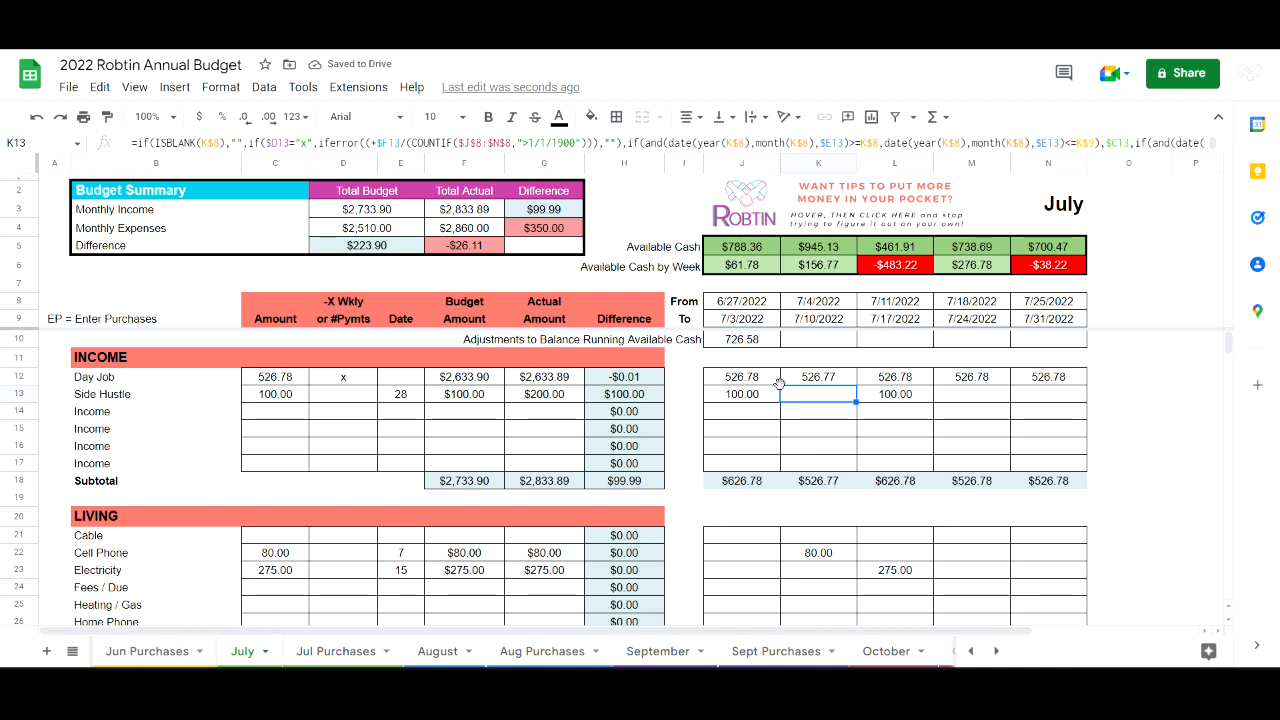
# Set the Side Hustle income to 97.26 for the week of 6/27/2022 and 176.24 for the week of 7/11/2022
pyautogui.press('Left')
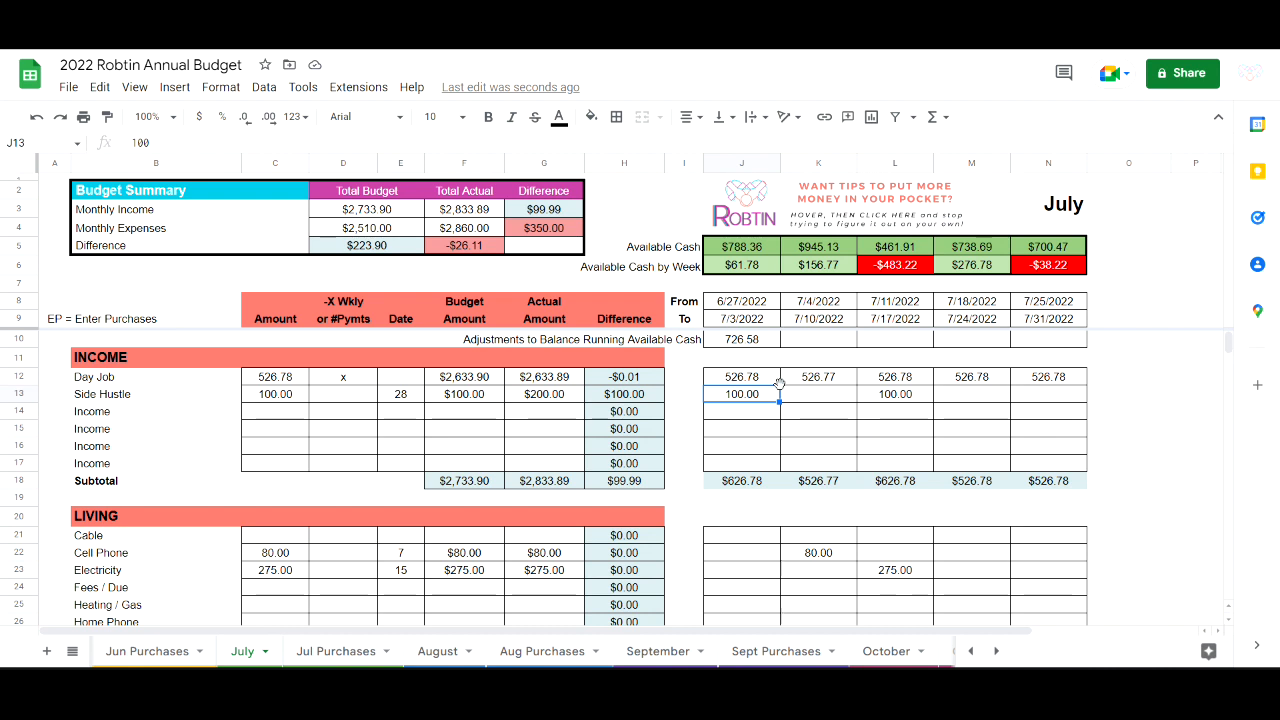
pyautogui.write('97.26')
pyautogui.press('Tab')
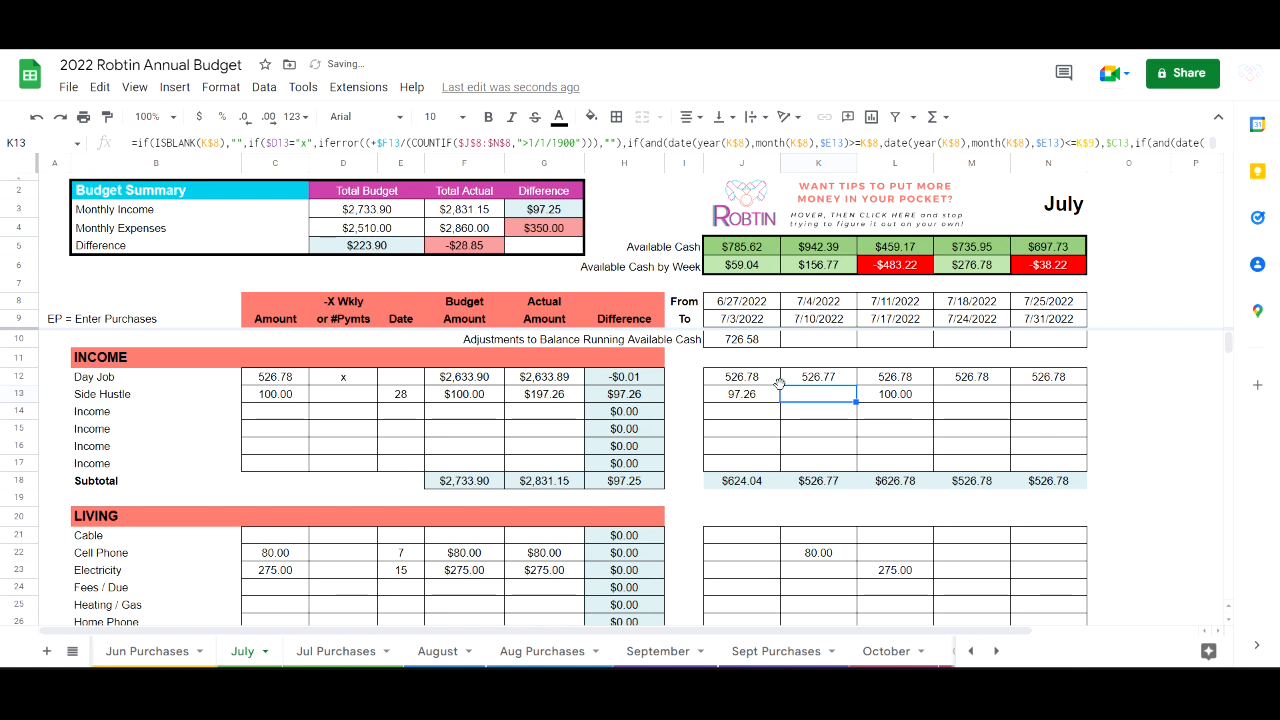
pyautogui.press('Tab')
pyautogui.write('176.24')
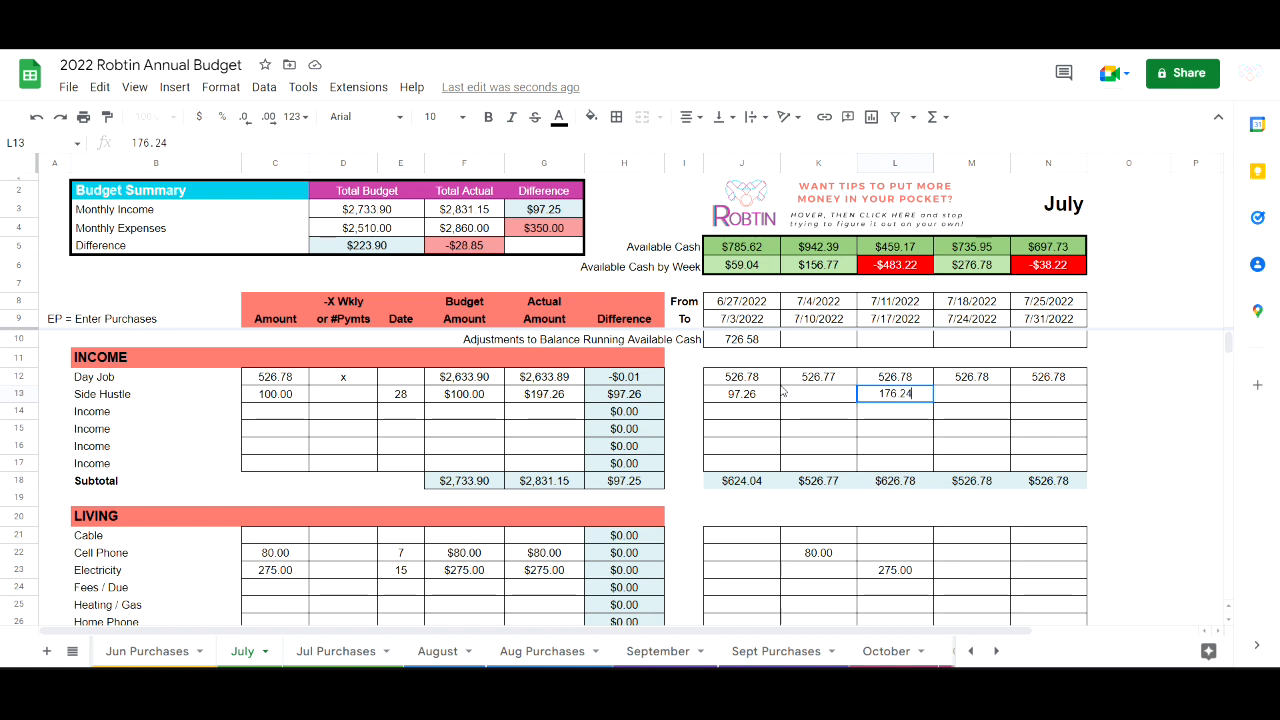
pyautogui.press('Return')
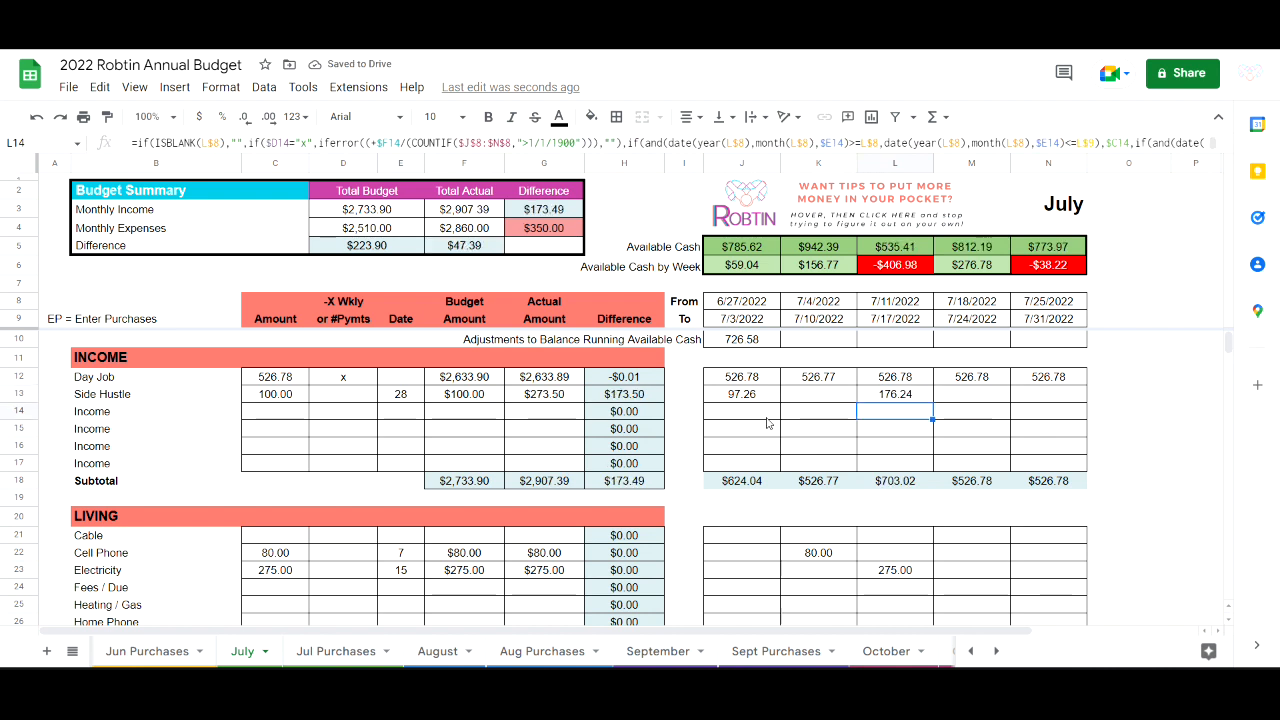
# Enter 50 as income for the week of 7/18/2022 in the first unnamed Income row, below Side Hustle
pyautogui.press('Right')
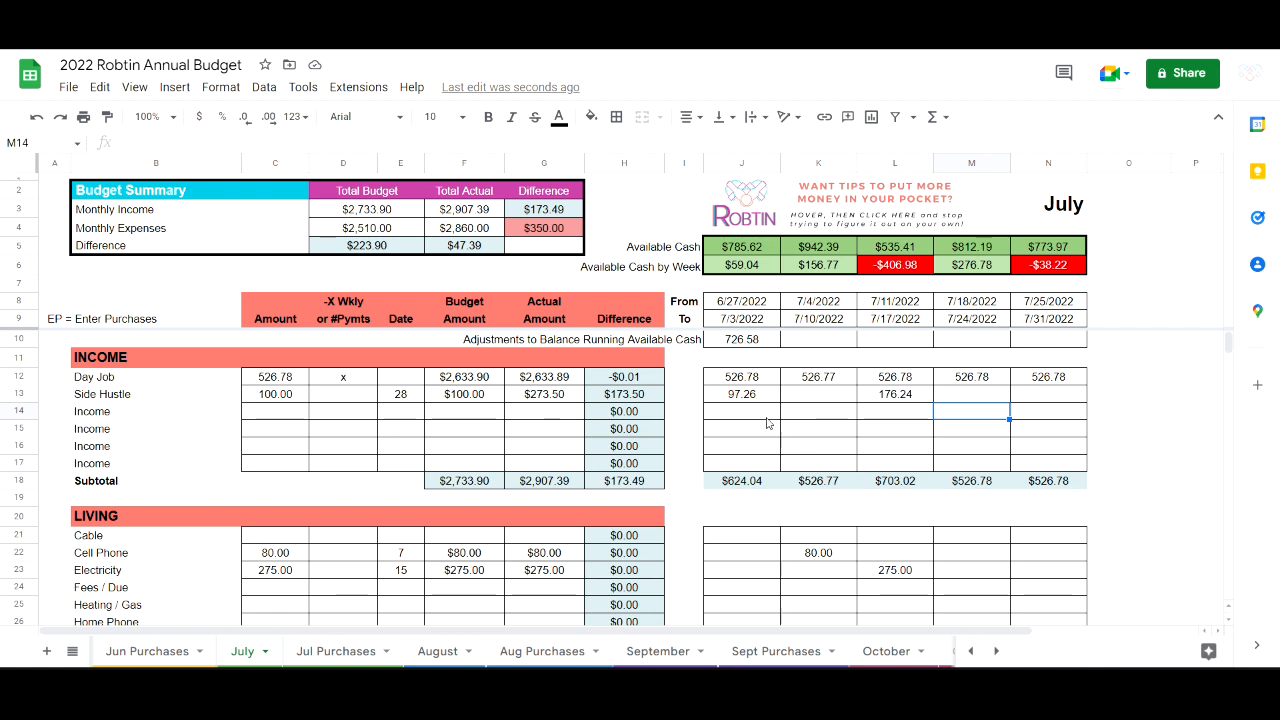
pyautogui.write('50')
pyautogui.press('Return')
pyautogui.press('Up')
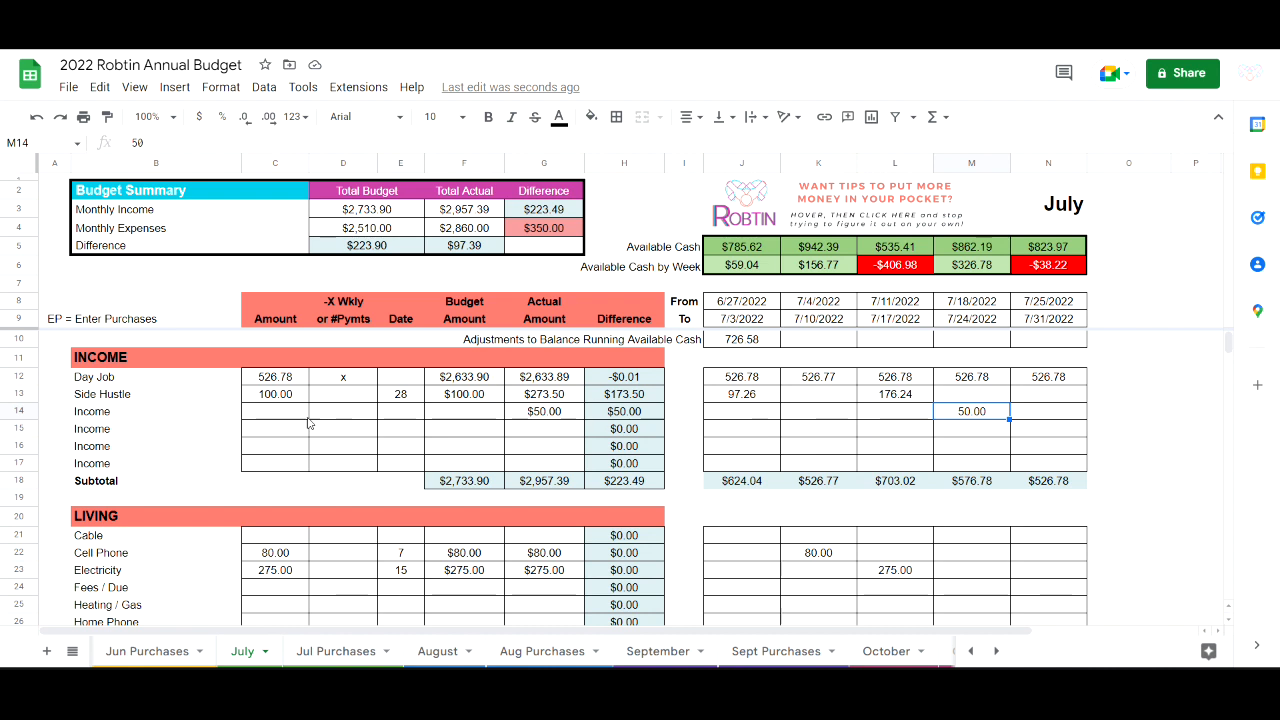
# Check the budget setup cells, budget amount and actual amount of the Income row below Side Hustle
pyautogui.moveTo(290, 411); pyautogui.dragTo(405, 426)
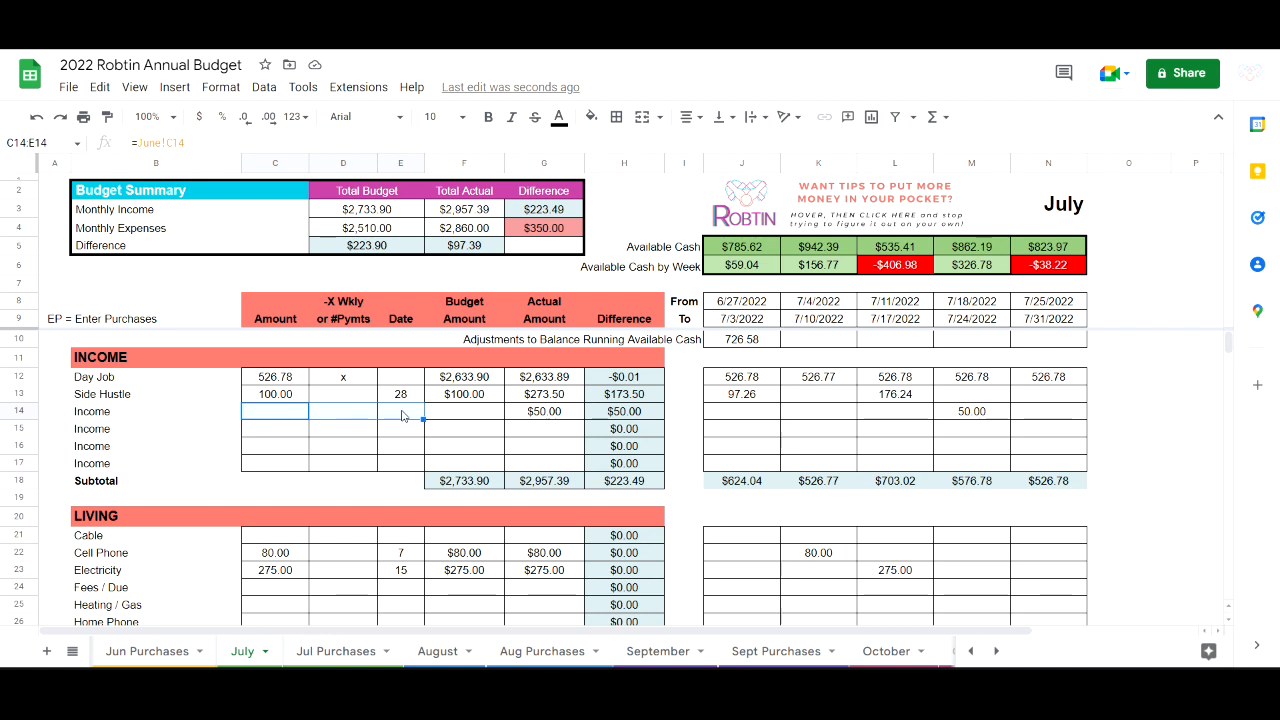
pyautogui.click(465, 418)
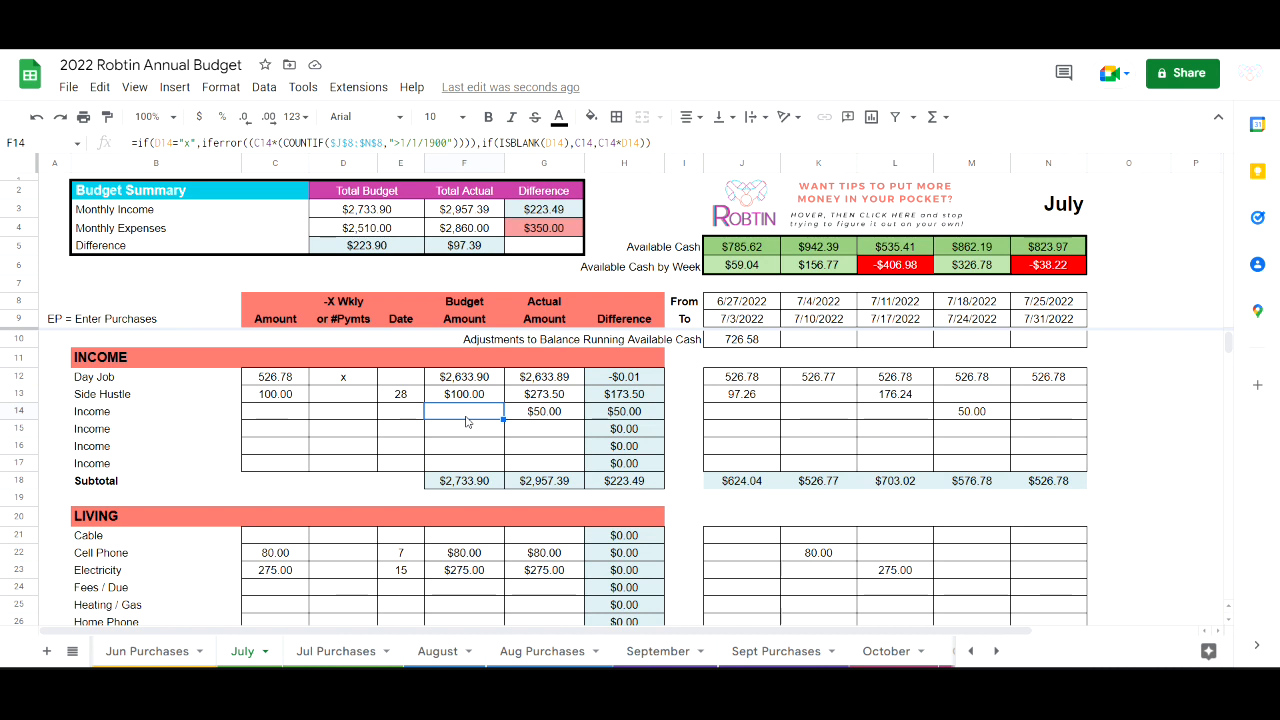
pyautogui.click(958, 416)
pyautogui.click(530, 412)
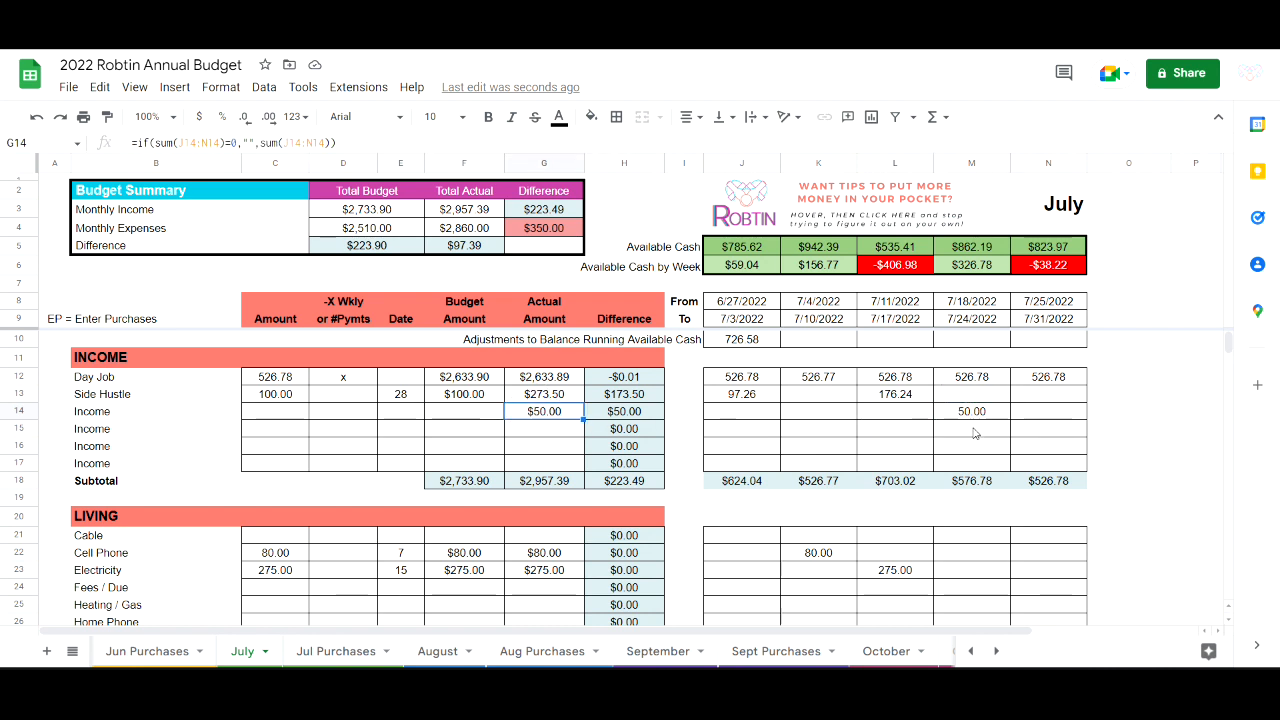
# Set the actual Cell Phone expense for the week of 7/4/2022 to 79.28 in the Living section
pyautogui.scroll(-4, 975, 433)
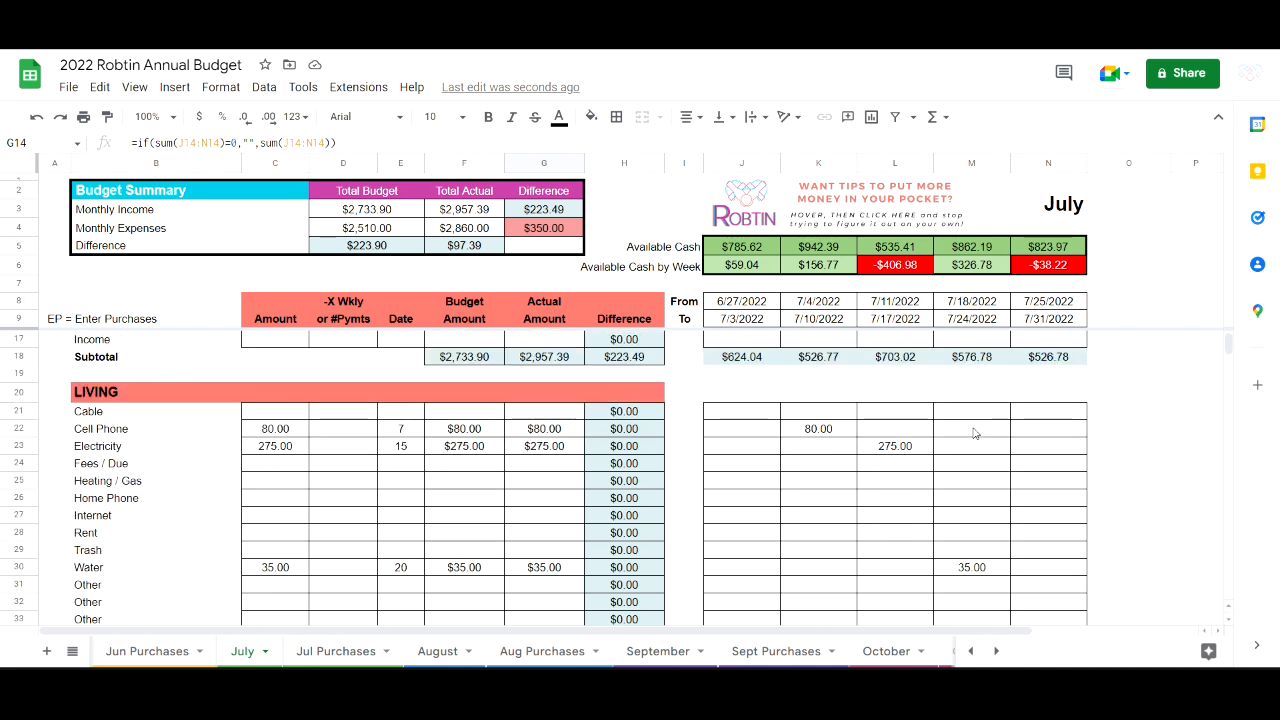
pyautogui.scroll(-2, 975, 433)
pyautogui.scroll(2, 975, 433)
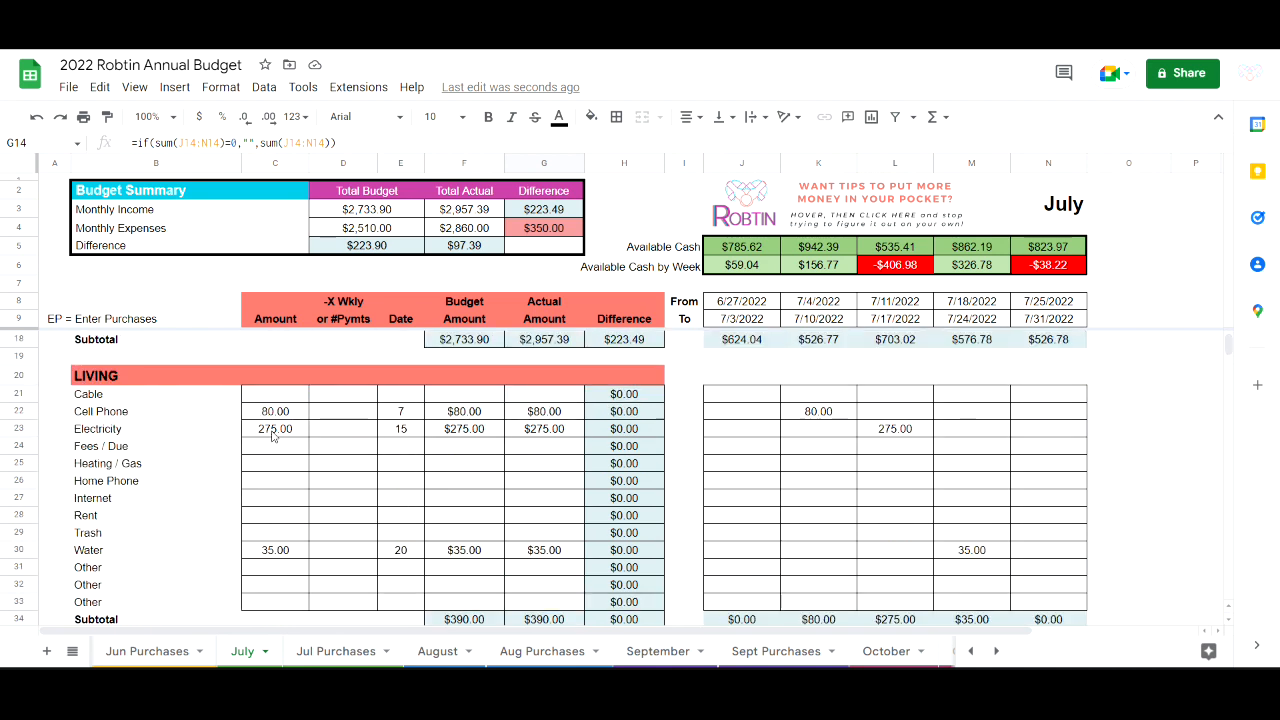
pyautogui.moveTo(272, 430); pyautogui.dragTo(304, 431)
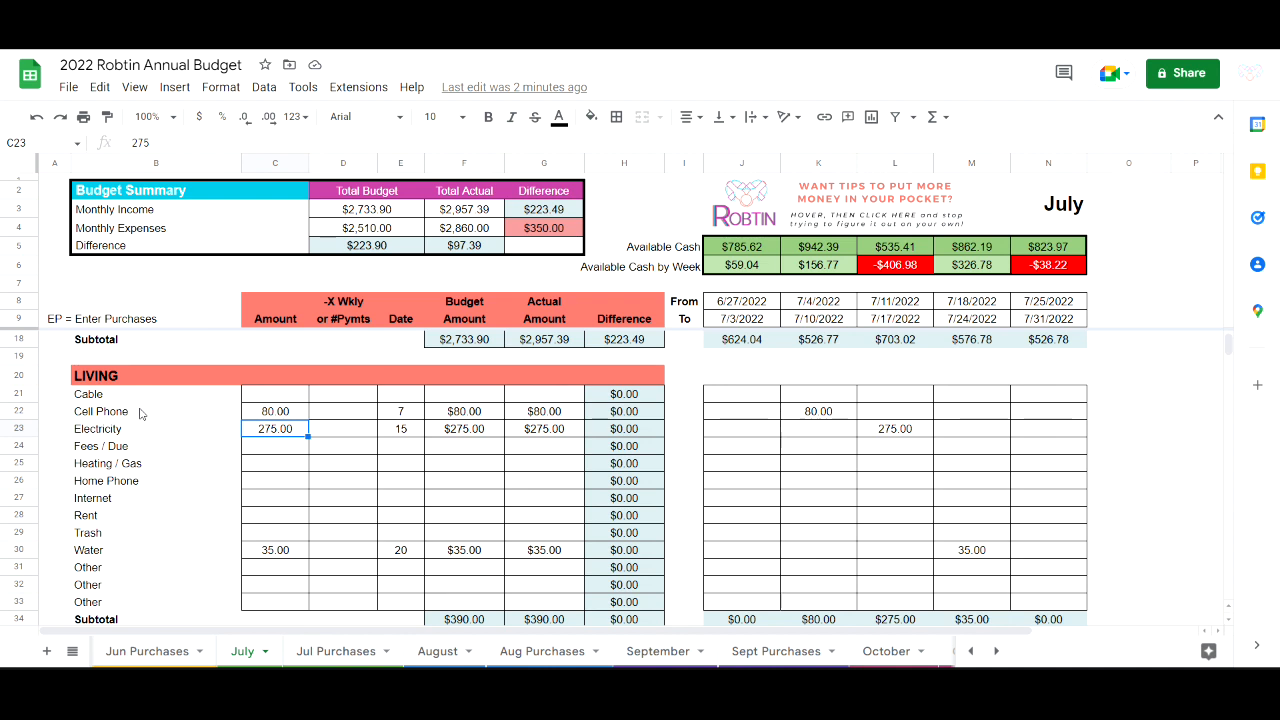
pyautogui.click(830, 413)
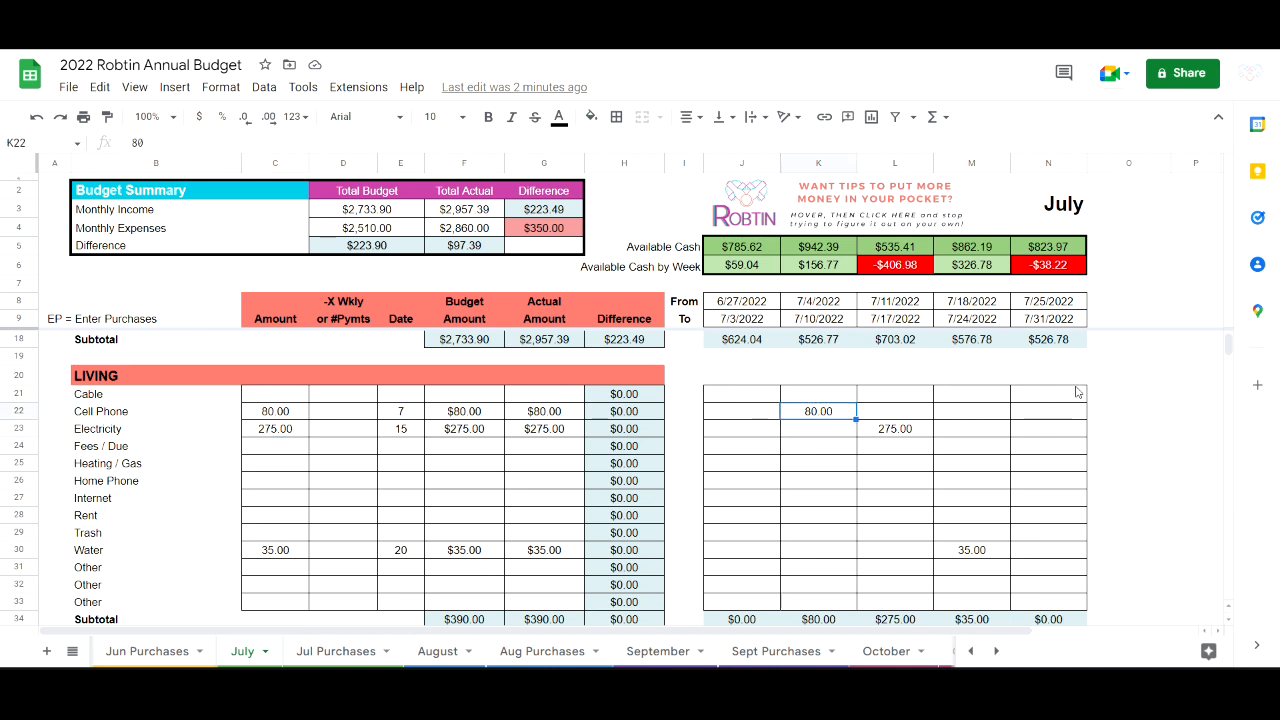
pyautogui.write('79.28')
pyautogui.press('Return')
# Set the actual Electricity expense for the week of 7/11/2022 to 271.95
pyautogui.press('Right')
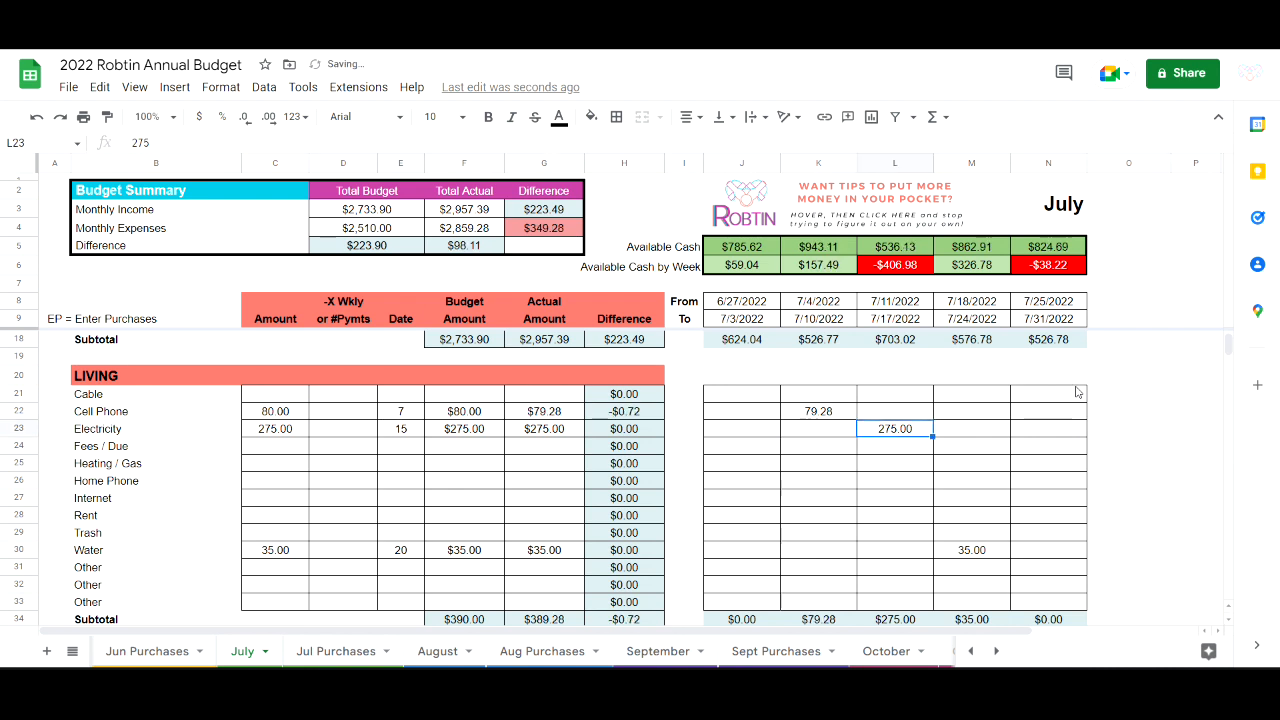
pyautogui.write('27')
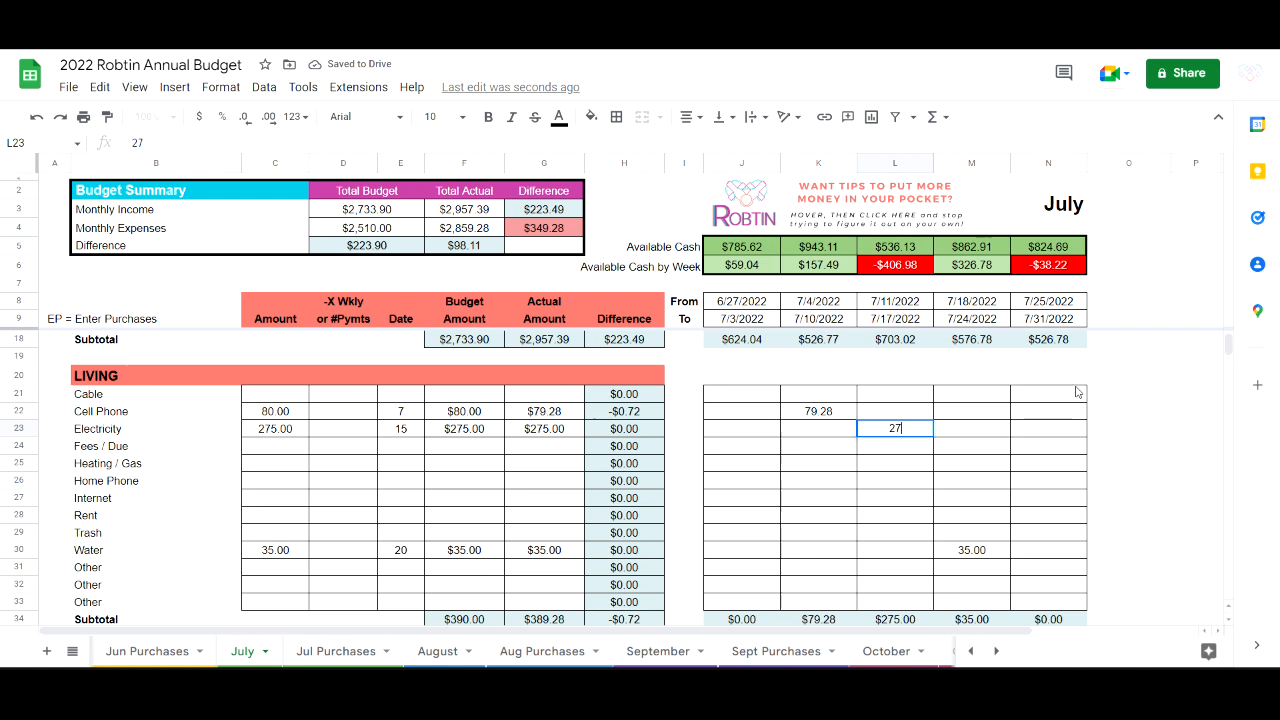
pyautogui.write('1.95')
pyautogui.press('Return')
# Set the actual Water expense for the week of 7/18/2022 to 36.49
pyautogui.press('Down')
pyautogui.press('Down')
pyautogui.press('Down')
pyautogui.press('Down')
pyautogui.press('Down')
pyautogui.press('Down')
pyautogui.press('Right')
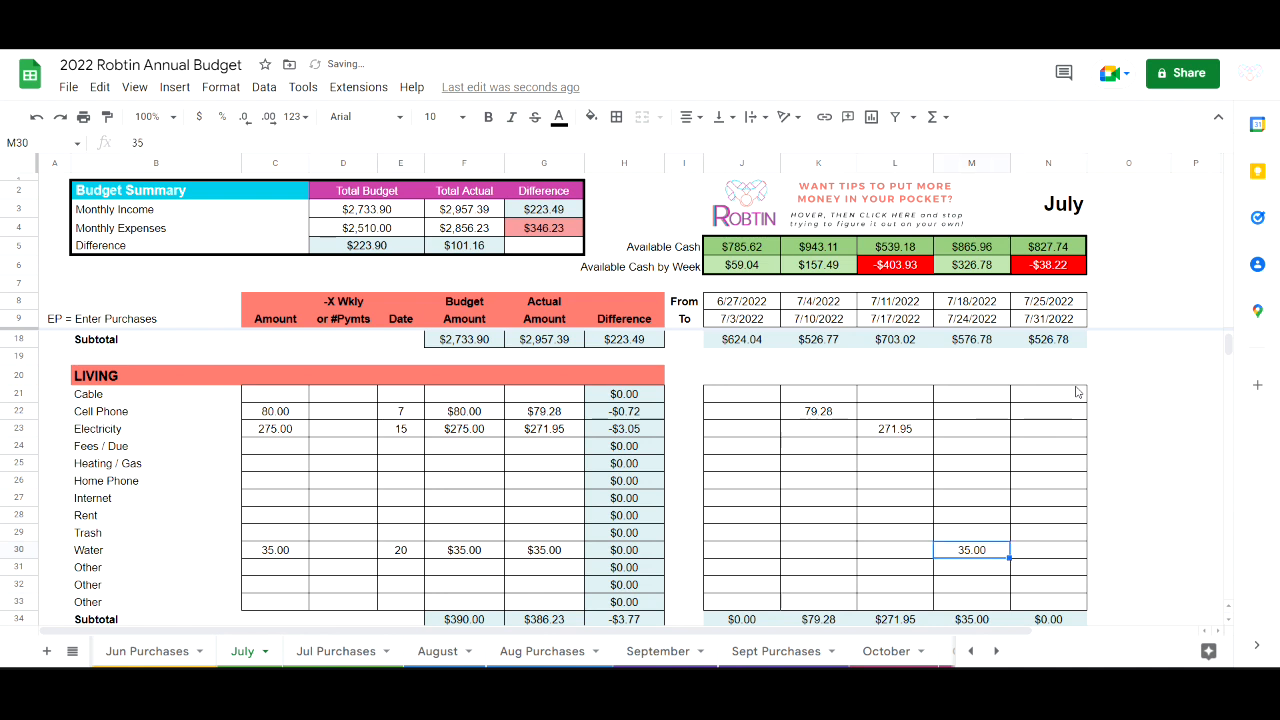
pyautogui.write('36.49')
pyautogui.press('Return')
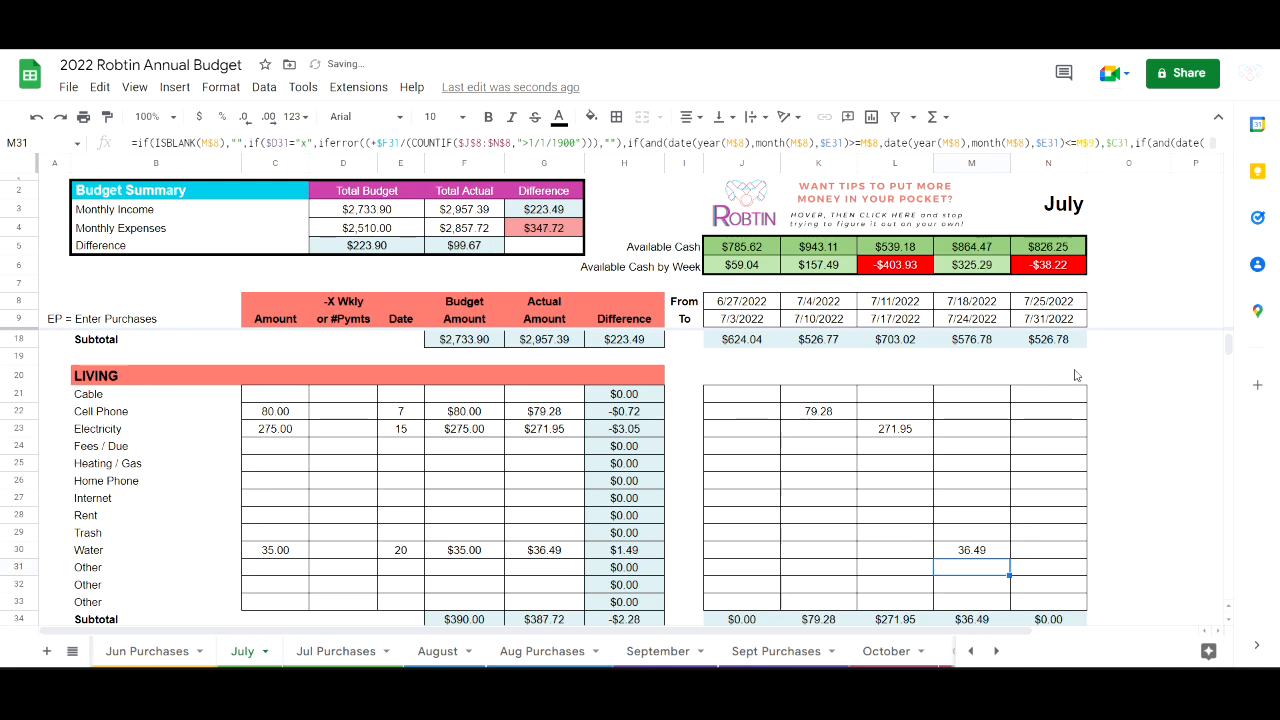
# Set the actual Home Insurance expense for the week of 7/11/2022 to 149.28 in the Property section
pyautogui.scroll(-3, 951, 477)
pyautogui.scroll(1, 949, 480)
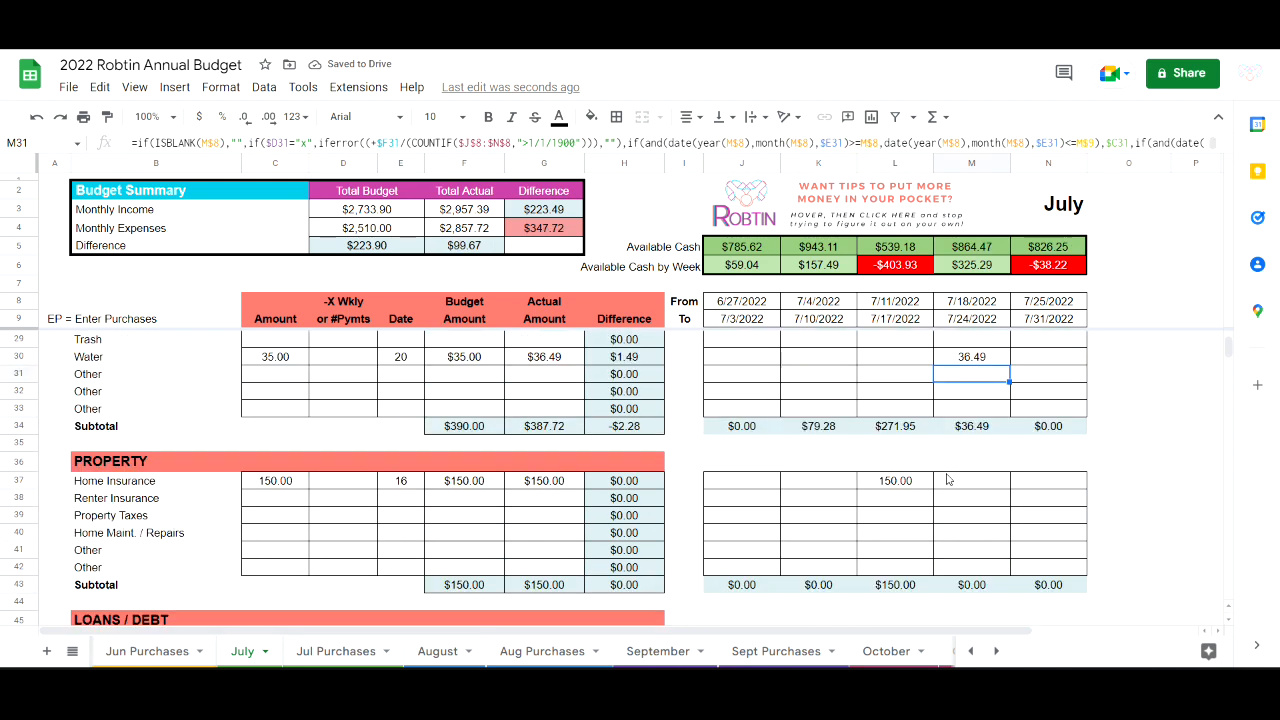
pyautogui.scroll(-1, 949, 480)
pyautogui.click(910, 414)
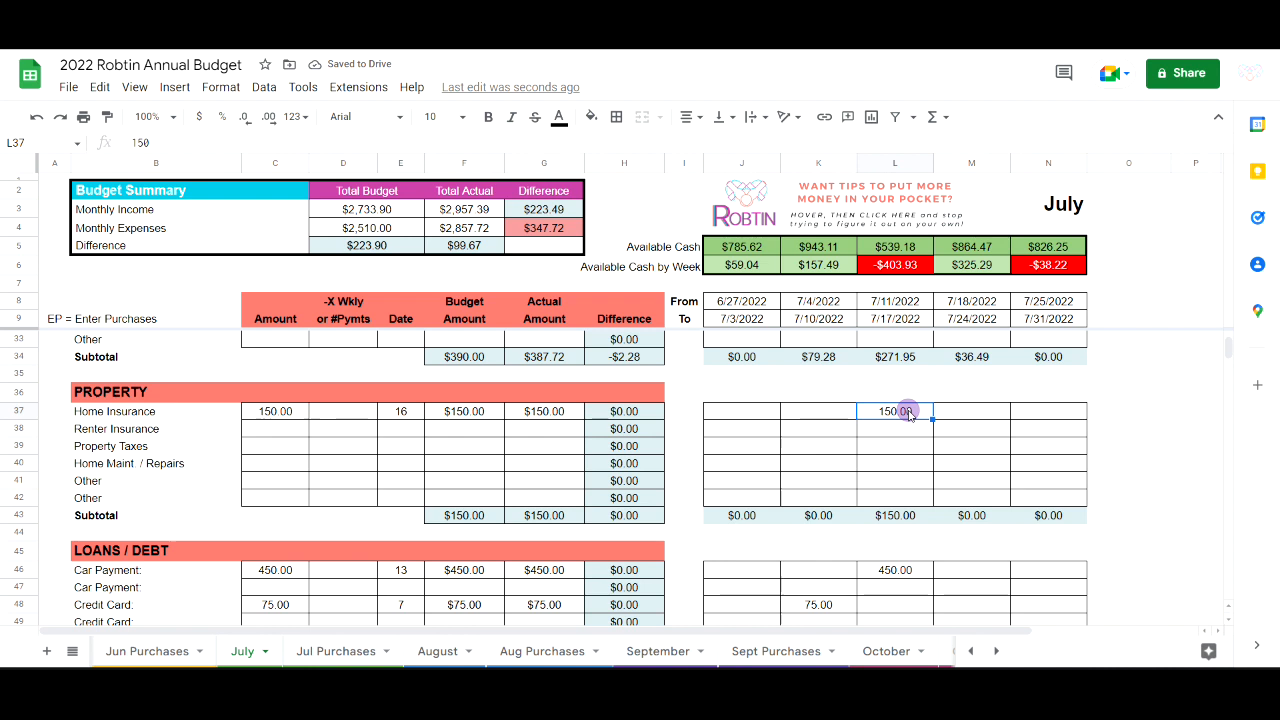
pyautogui.write('149.28')
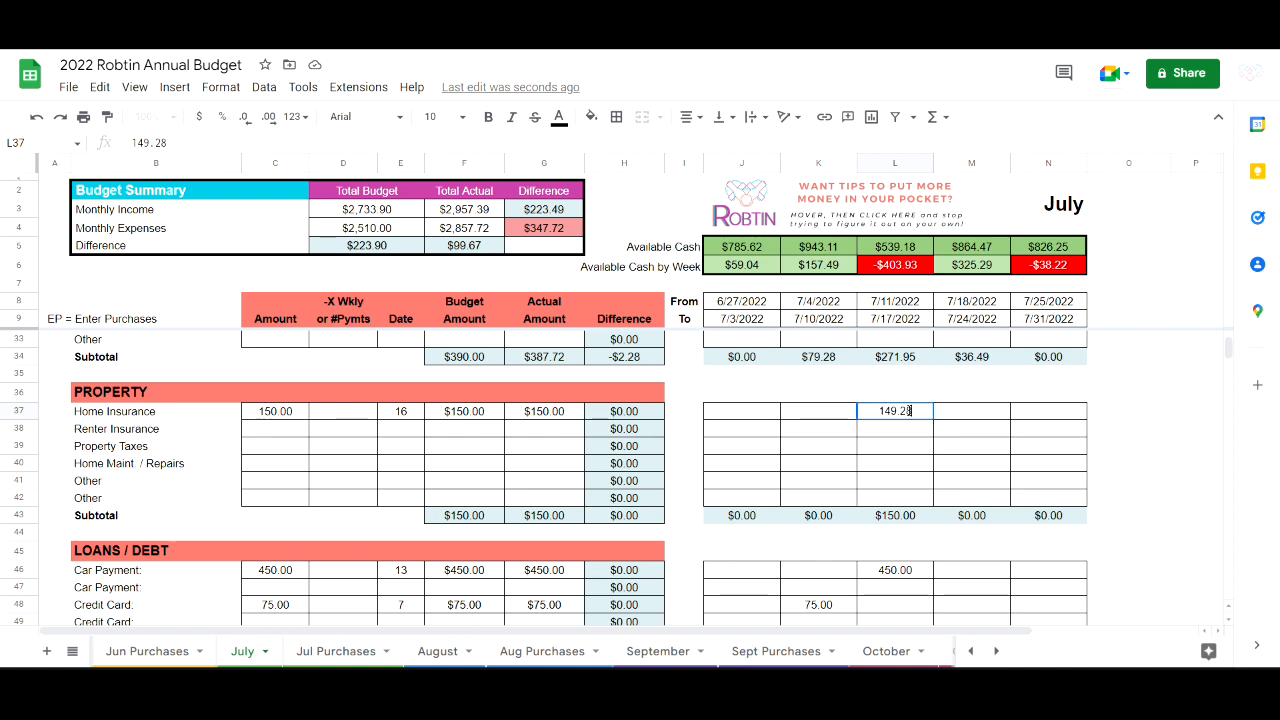
pyautogui.press('Return')
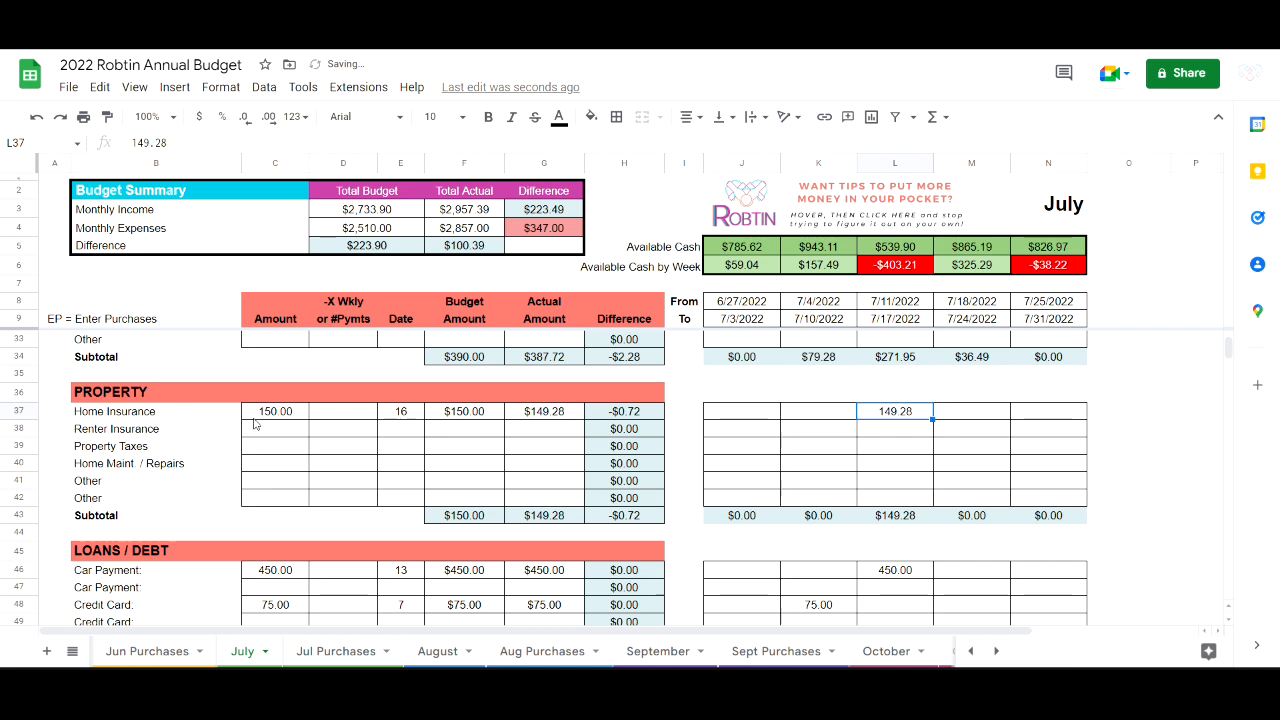
# Check the budget setup amounts of Home Insurance, Car Payment, Credit Card and Personal Loan
pyautogui.click(265, 411)
pyautogui.scroll(-3, 268, 418)
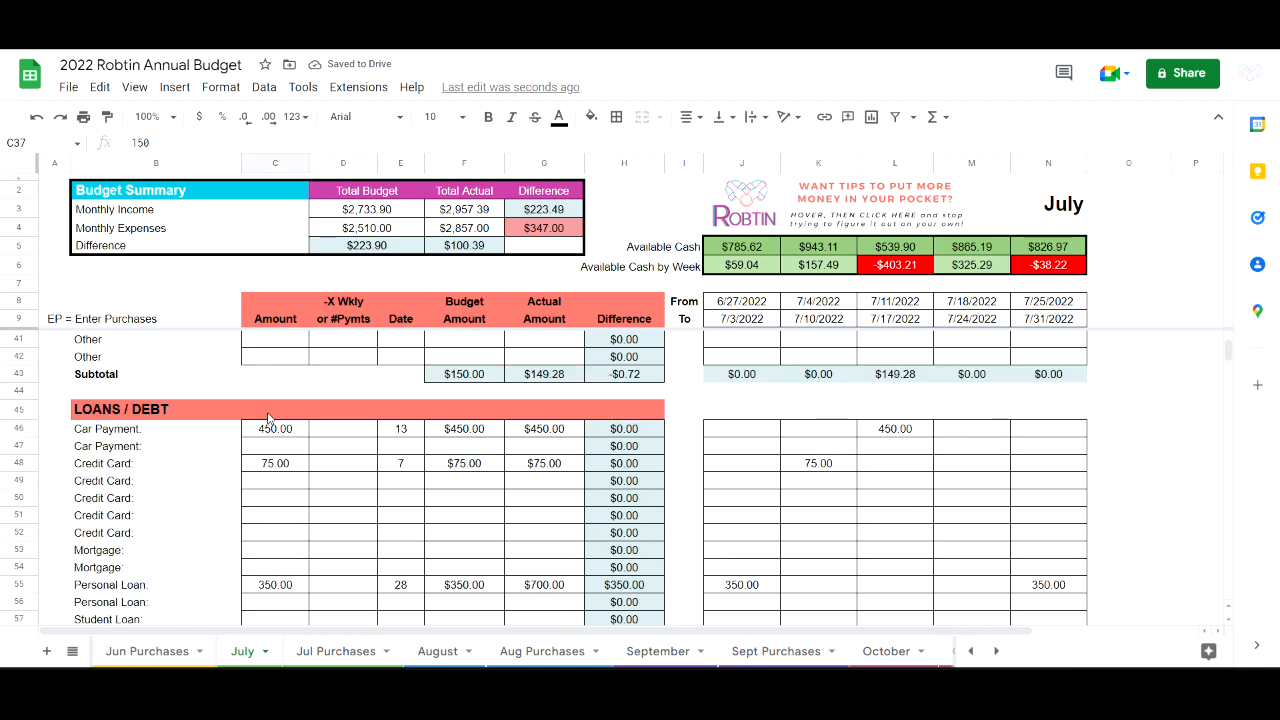
pyautogui.click(267, 428)
pyautogui.click(279, 465)
pyautogui.click(287, 584)
pyautogui.scroll(3, 307, 470)
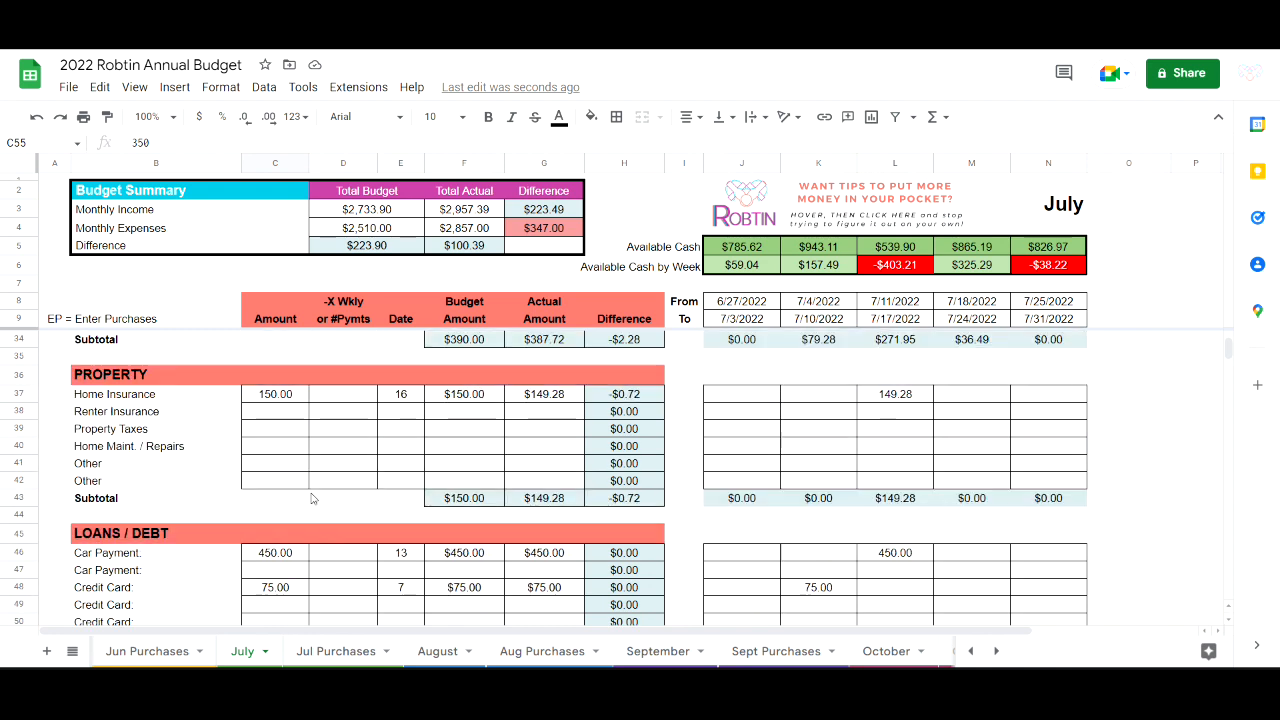
pyautogui.click(291, 398)
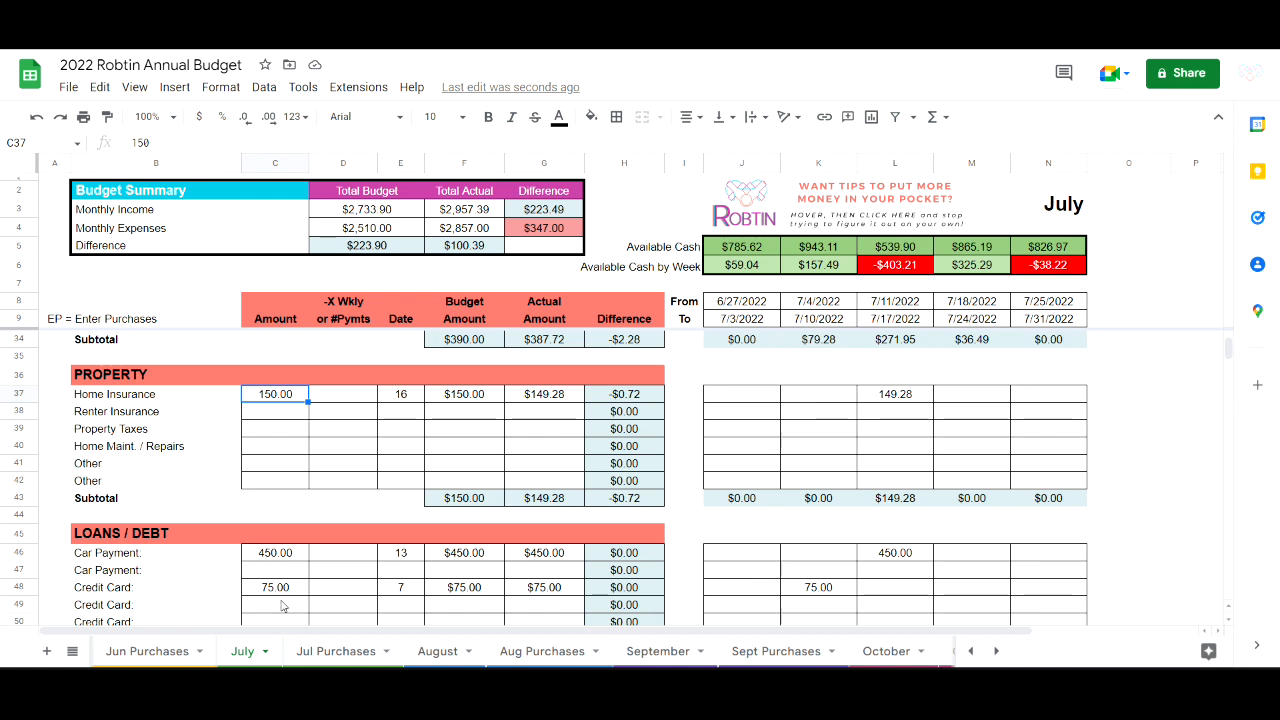
# Set the budget setup amount of the first Car Payment row in the Loans / Debt section to 449.24
pyautogui.click(909, 558)
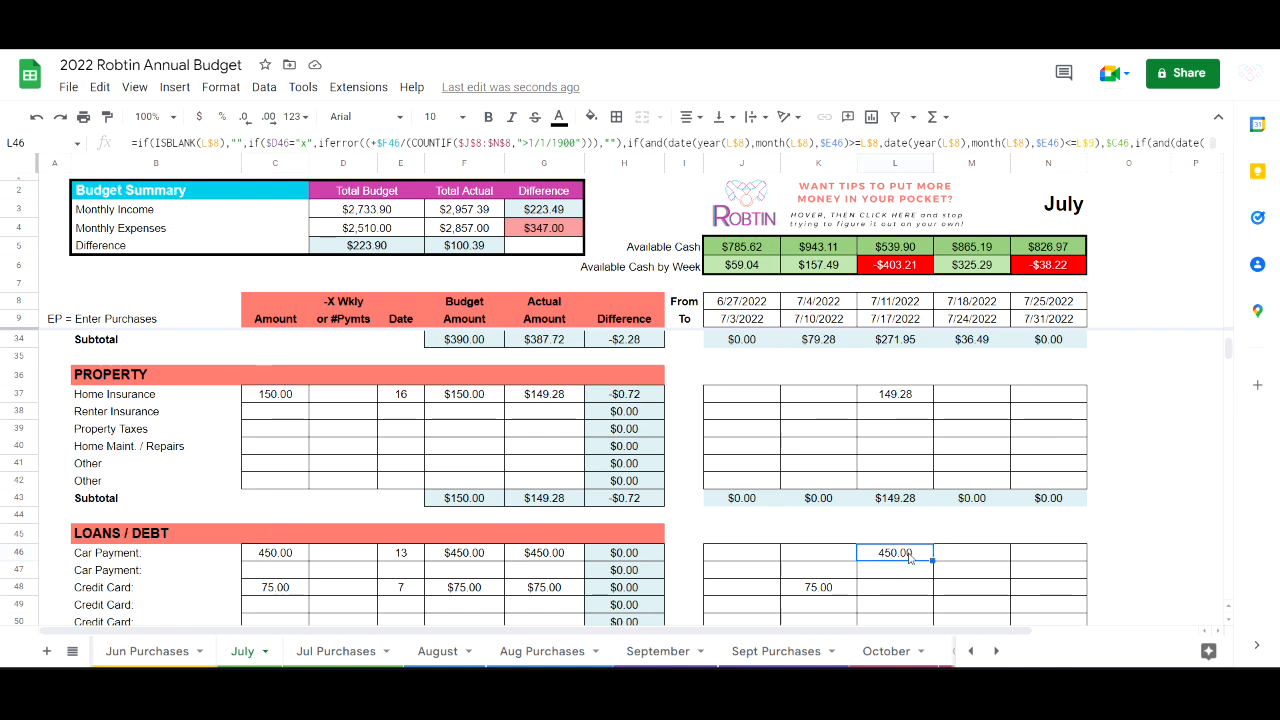
pyautogui.scroll(-1, 909, 558)
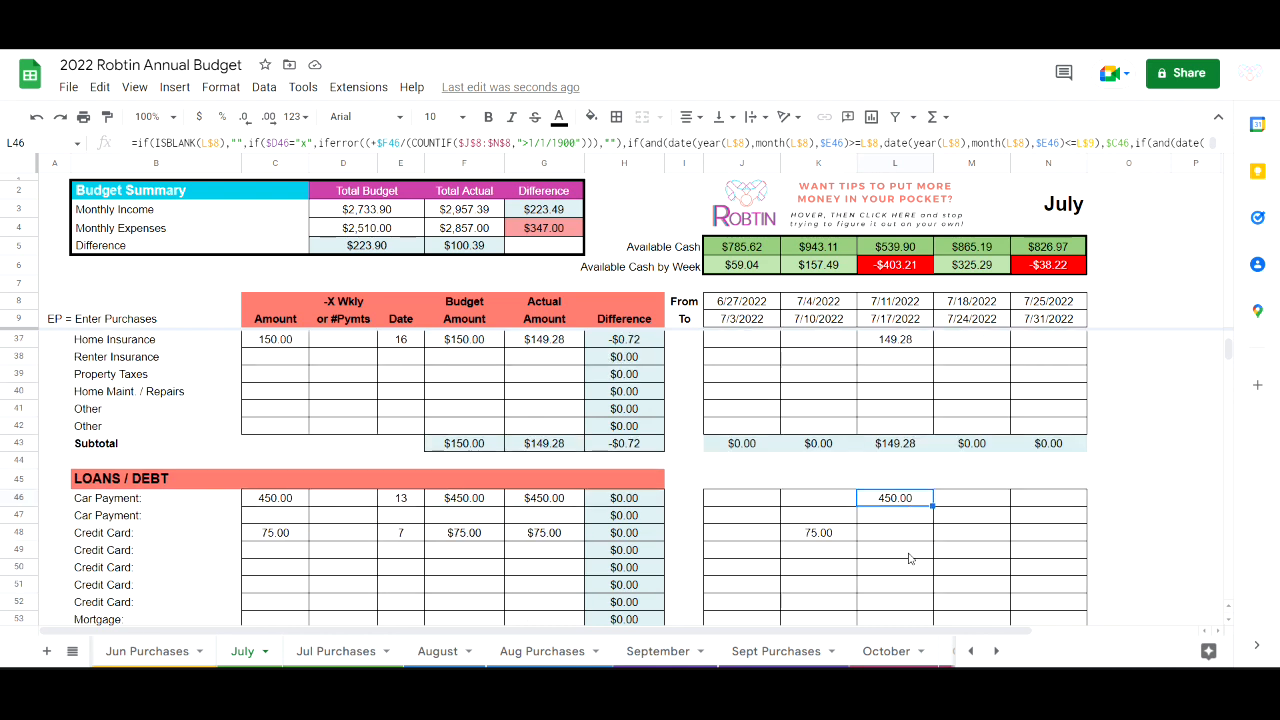
pyautogui.scroll(1, 909, 558)
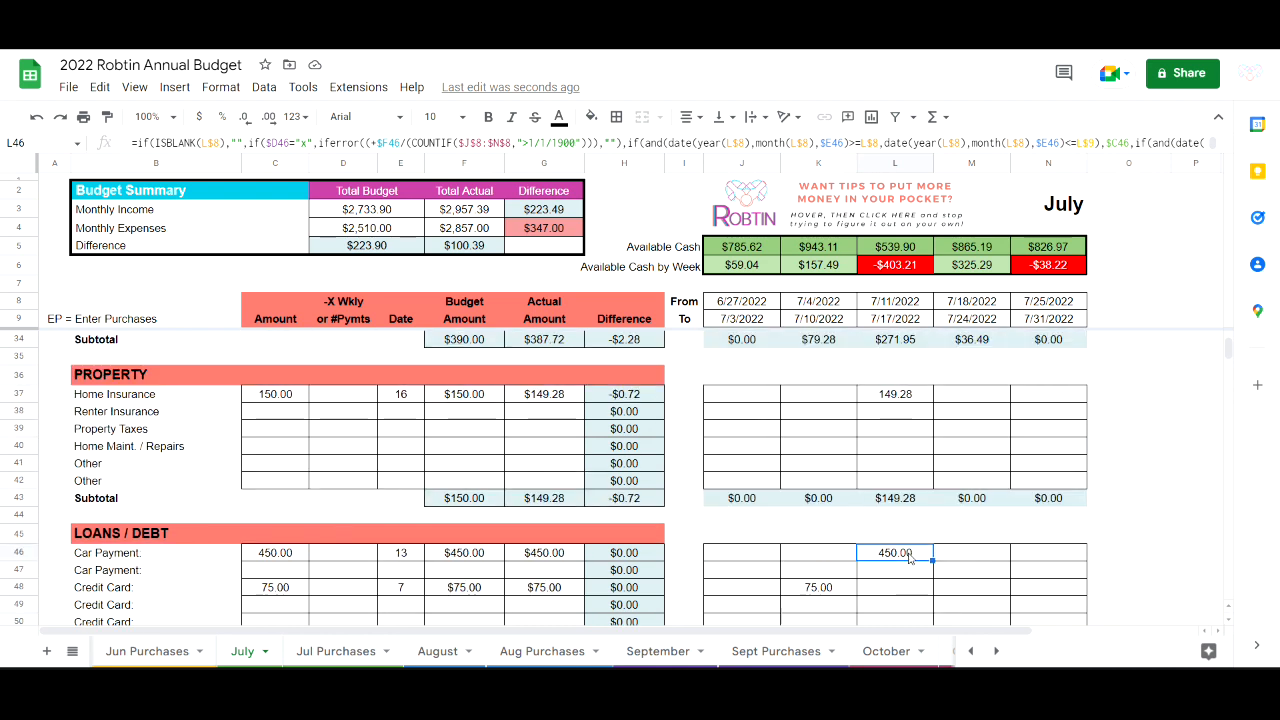
pyautogui.scroll(-1, 909, 558)
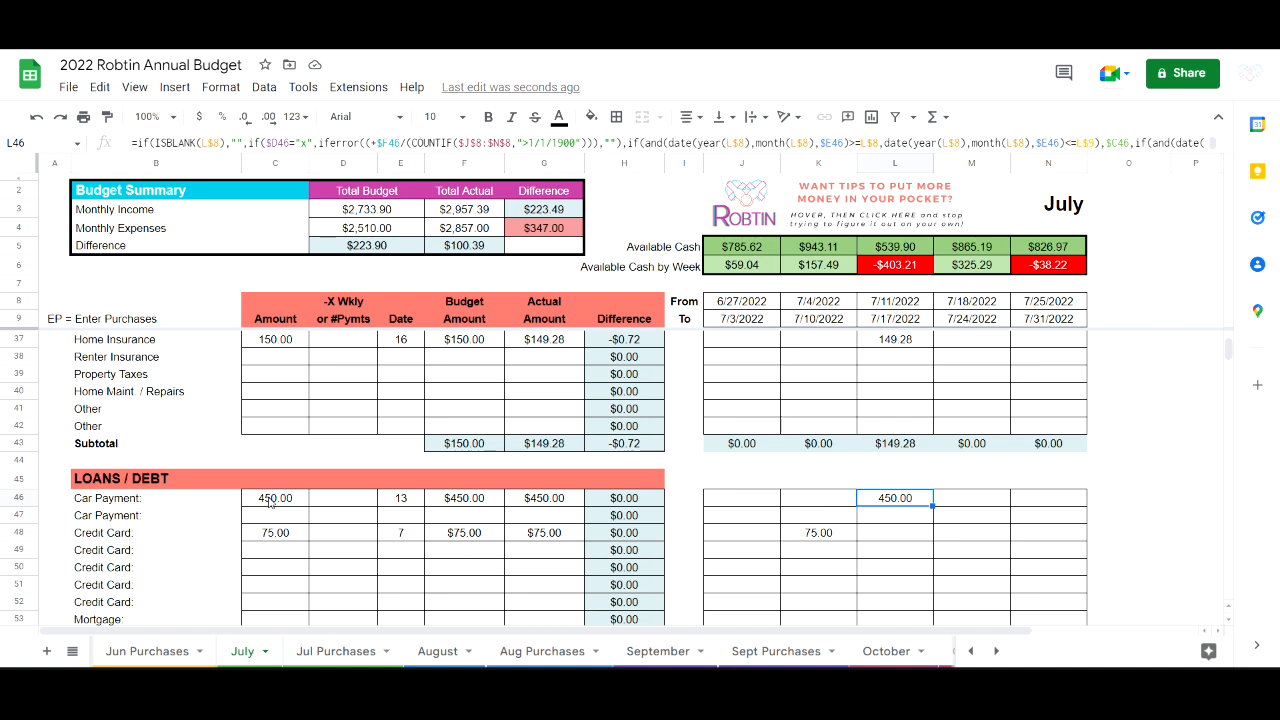
pyautogui.scroll(1, 268, 502)
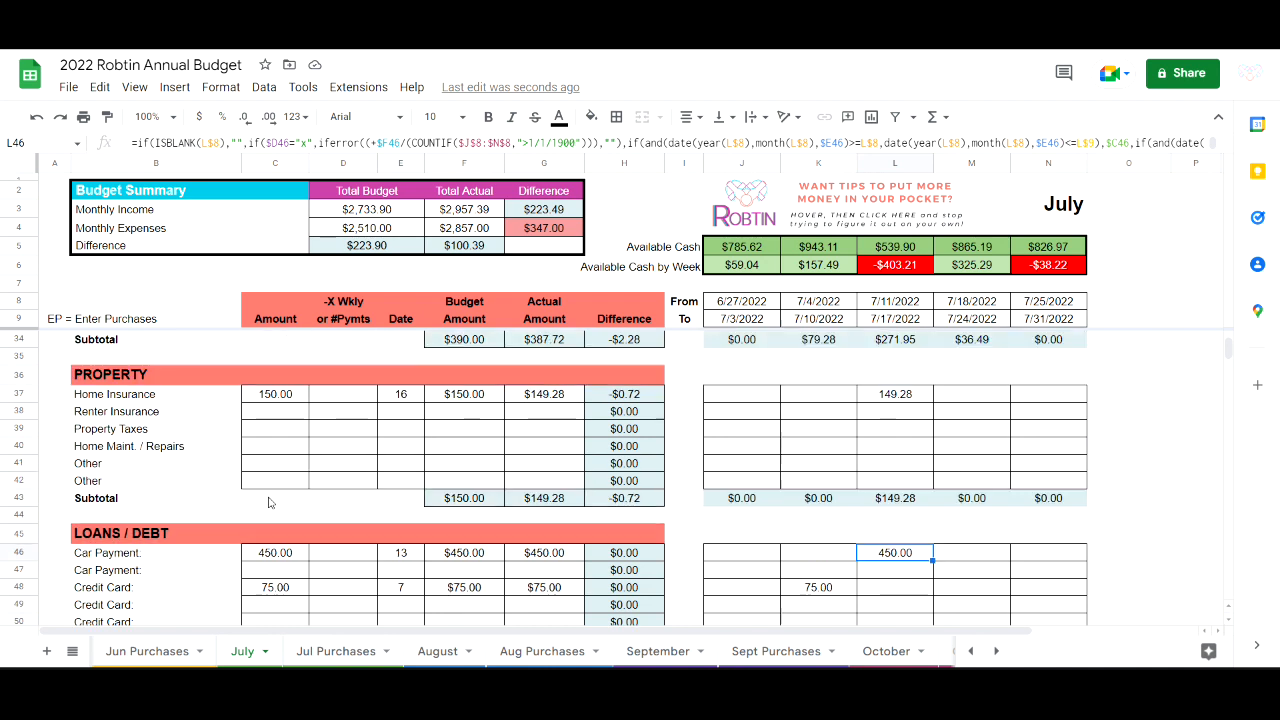
pyautogui.scroll(-1, 268, 502)
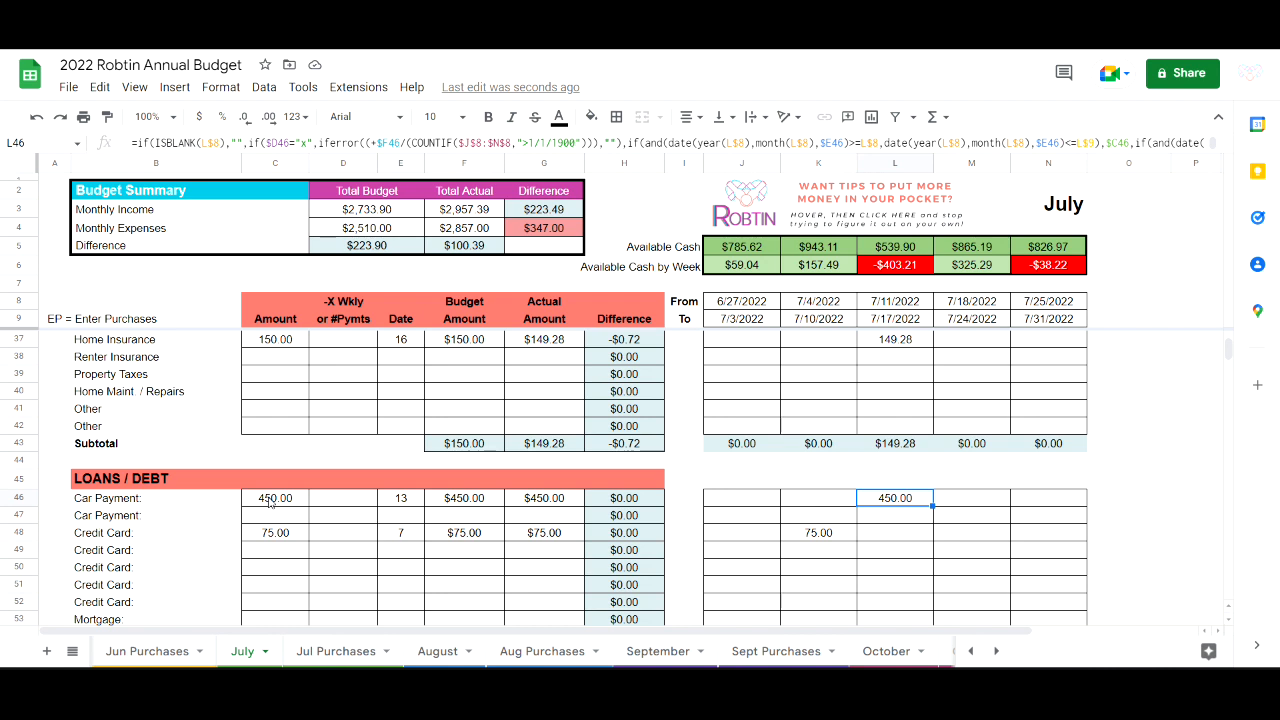
pyautogui.click(268, 502)
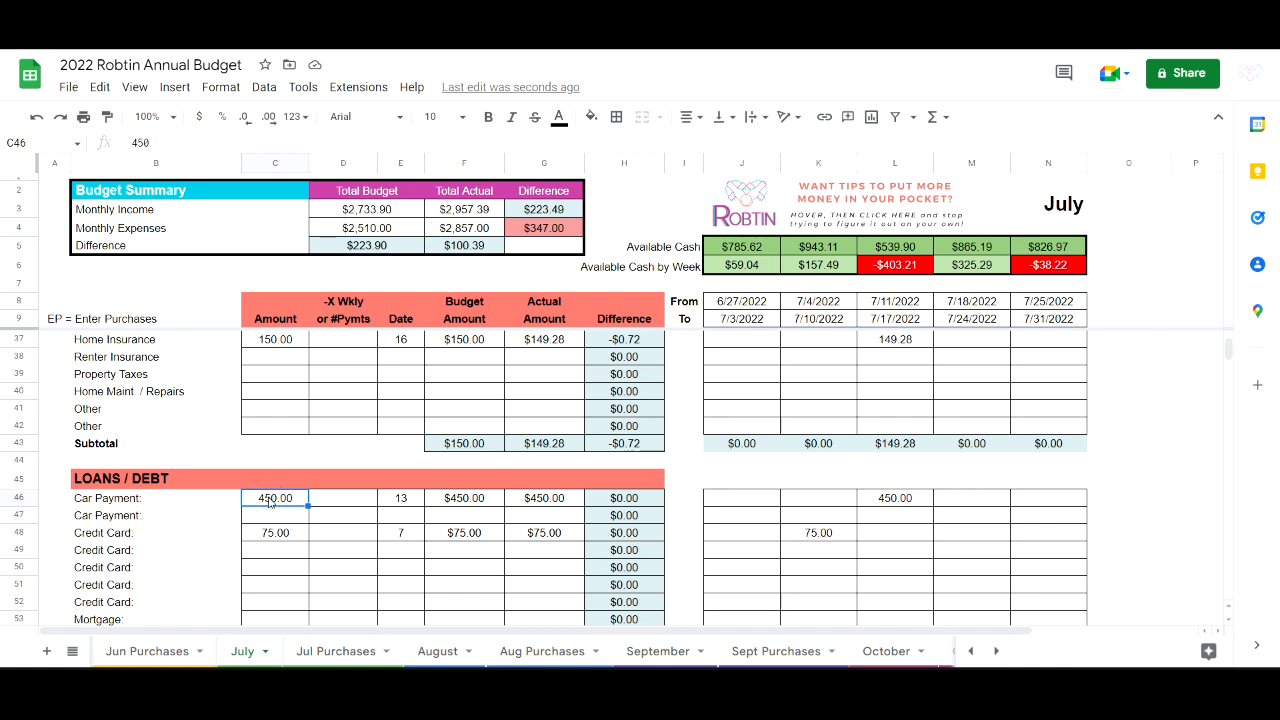
pyautogui.write('449.24')
pyautogui.press('Return')
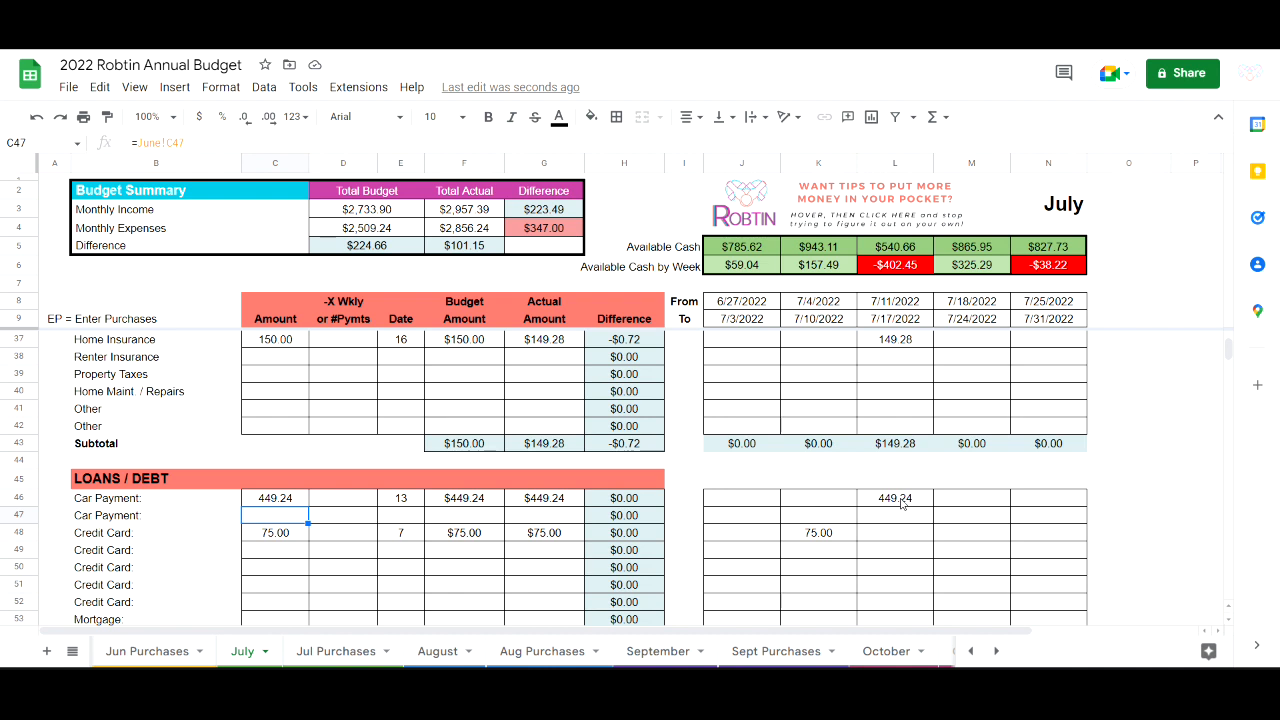
# Set the actual Birthdays expense for the week of 7/11/2022 to 15 in the Occasions section
pyautogui.scroll(-1, 901, 503)
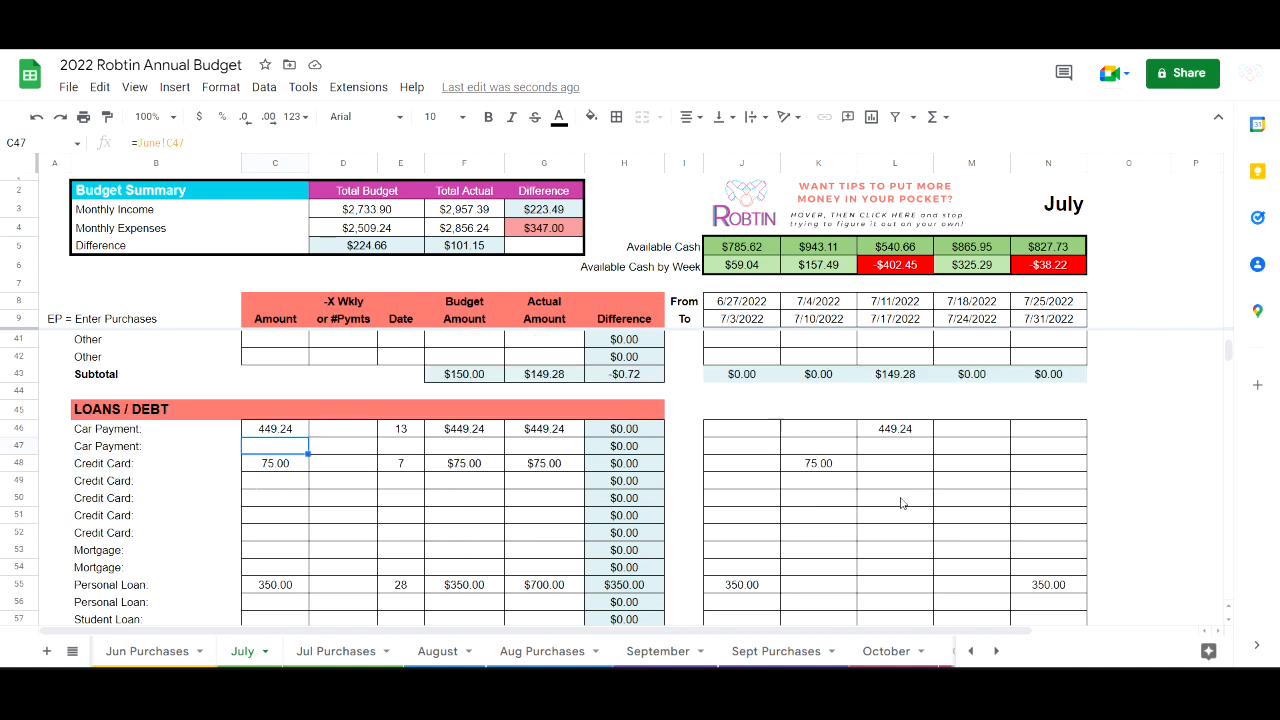
pyautogui.scroll(-1, 901, 503)
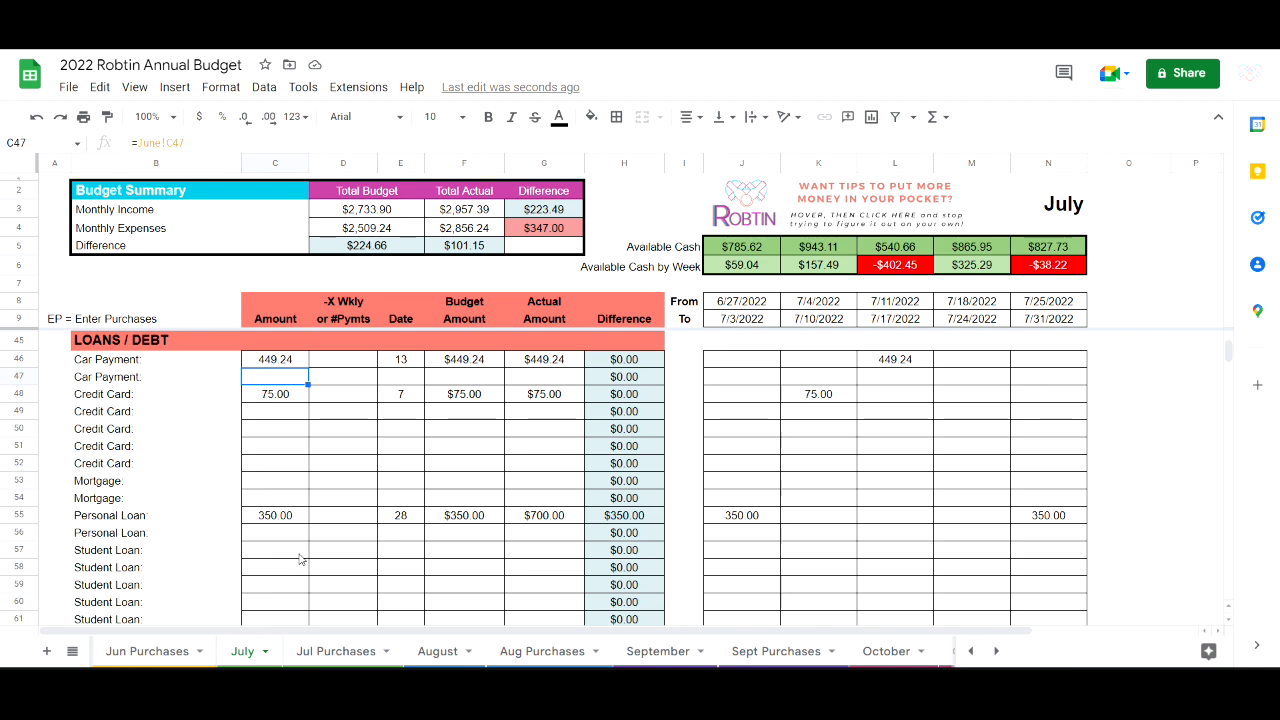
pyautogui.scroll(-3, 957, 541)
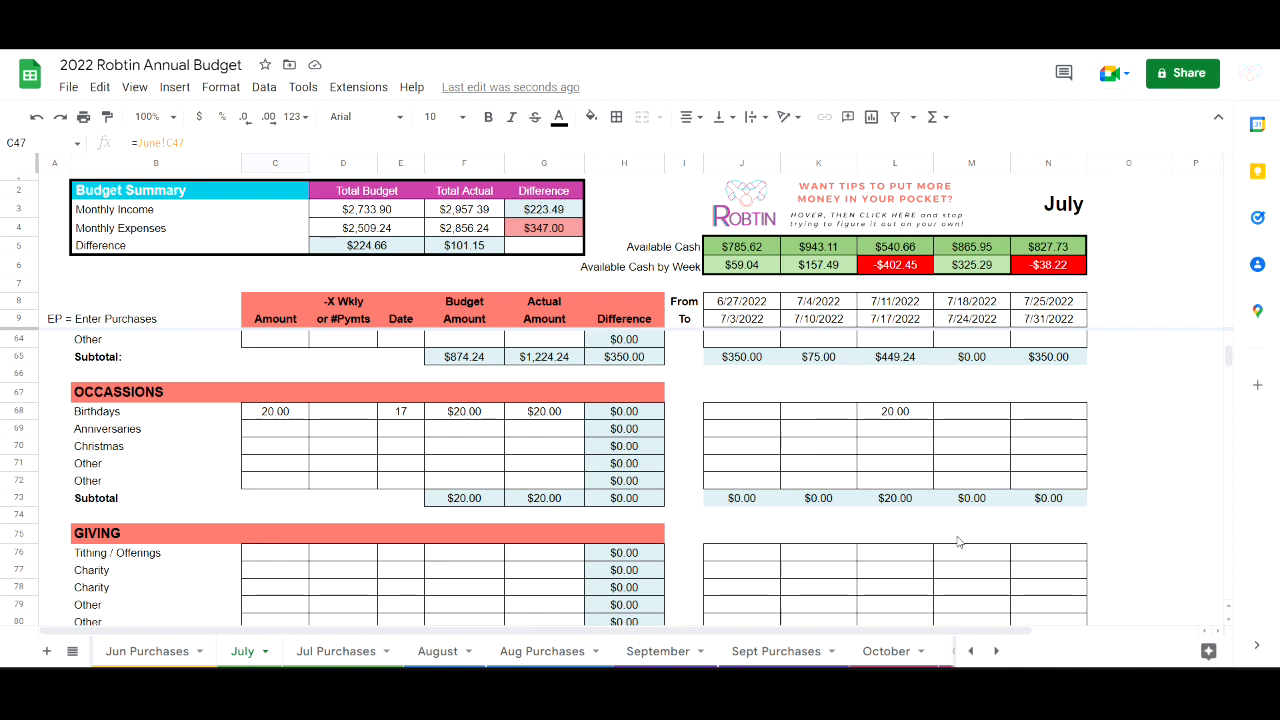
pyautogui.click(908, 417)
pyautogui.write('15')
pyautogui.press('Return')
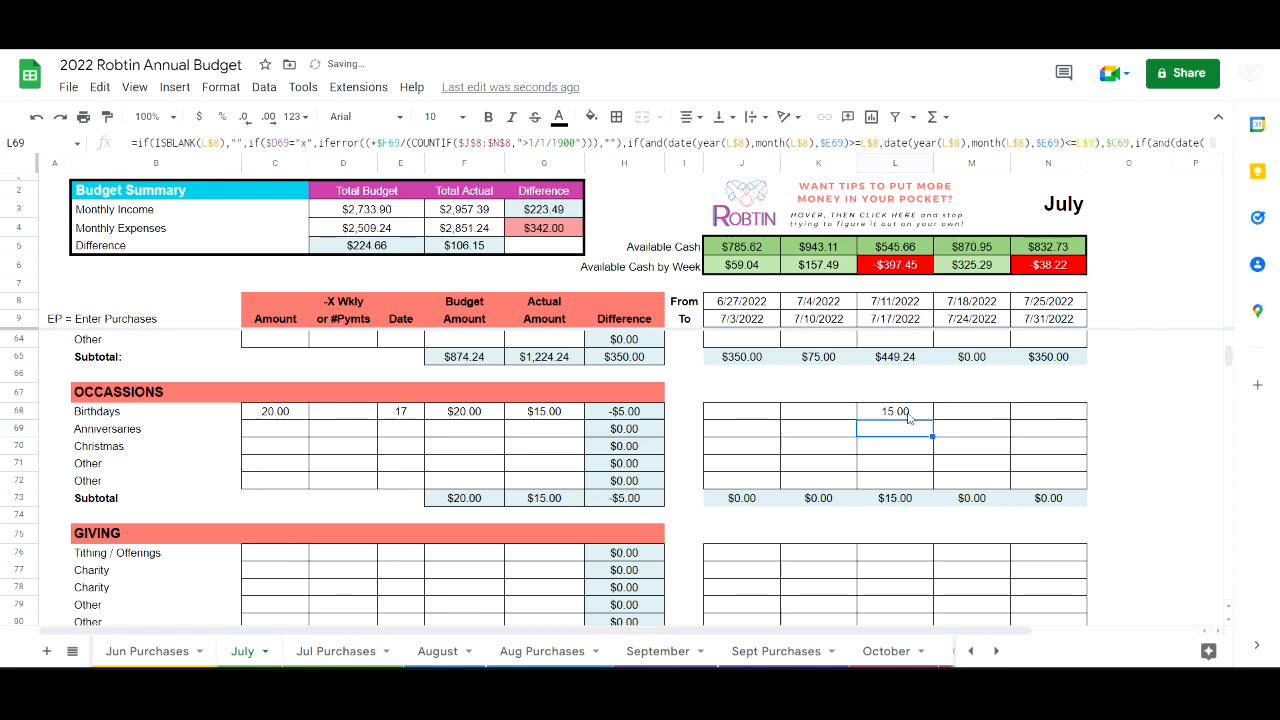
# Check the EP link of the Groceries row in the Food section and the EP legend in the header
pyautogui.scroll(-5, 908, 420)
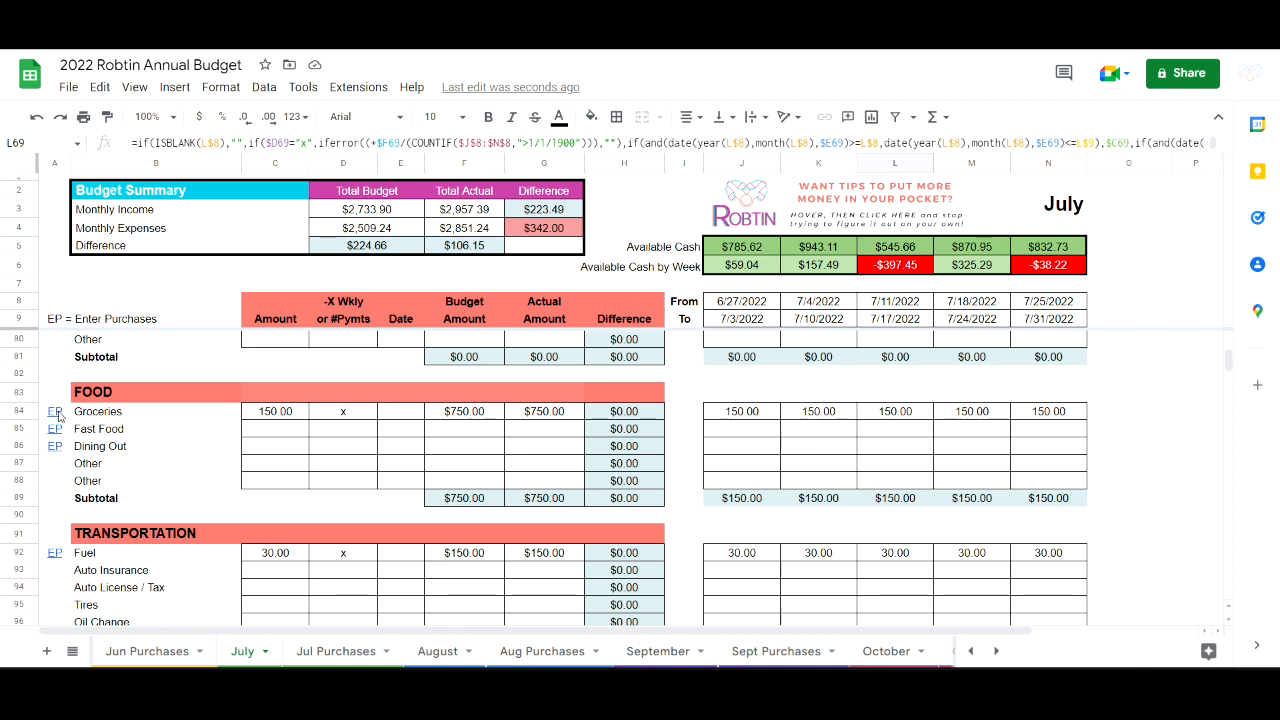
pyautogui.moveTo(53, 432)
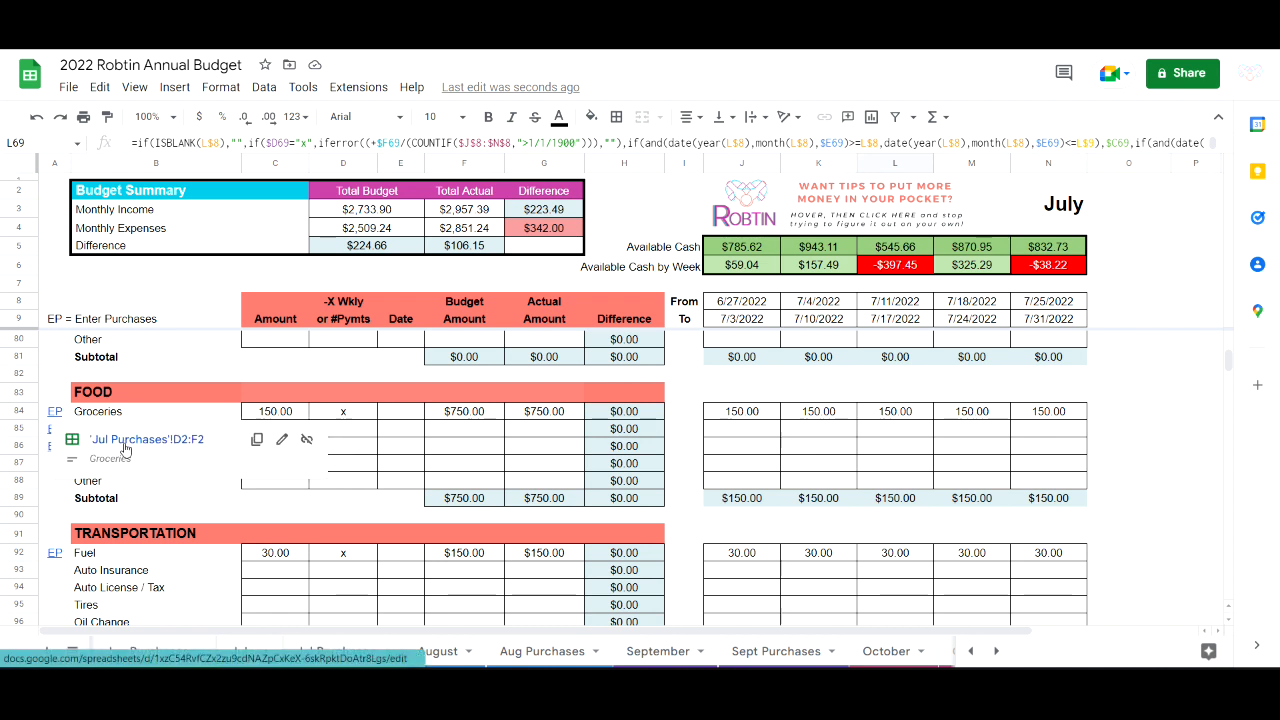
pyautogui.click(55, 321)
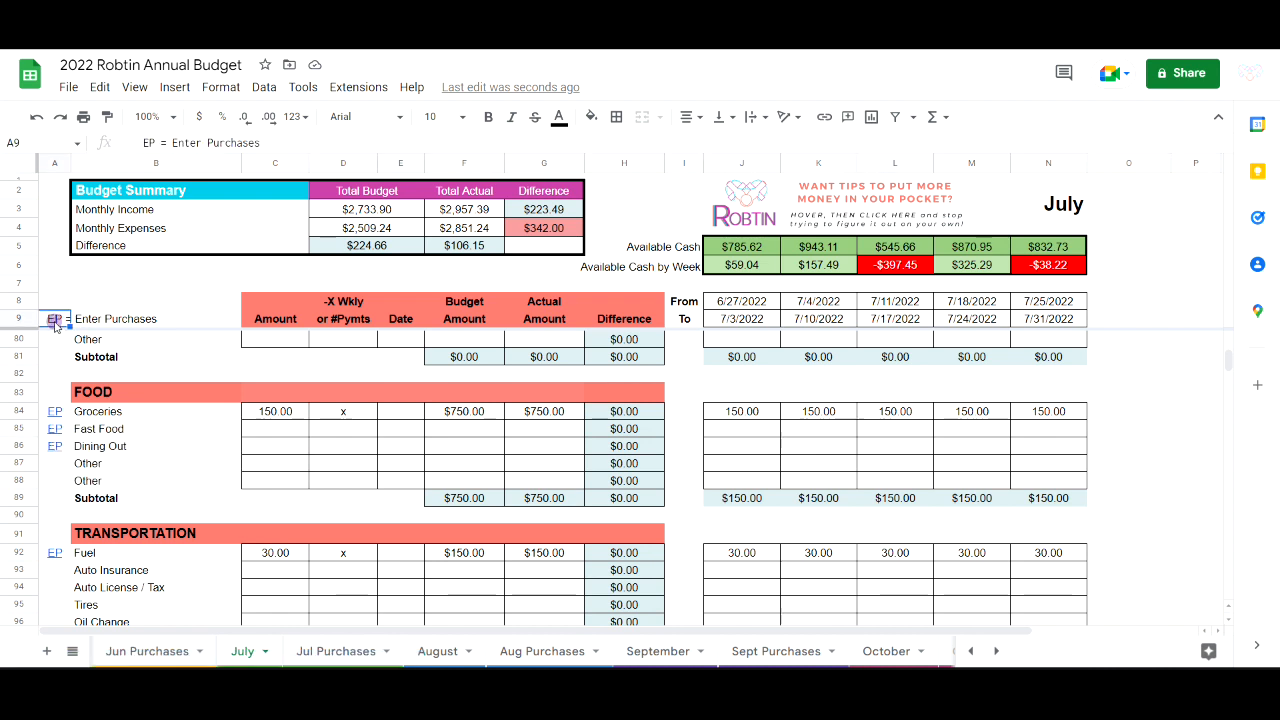
pyautogui.click(97, 320)
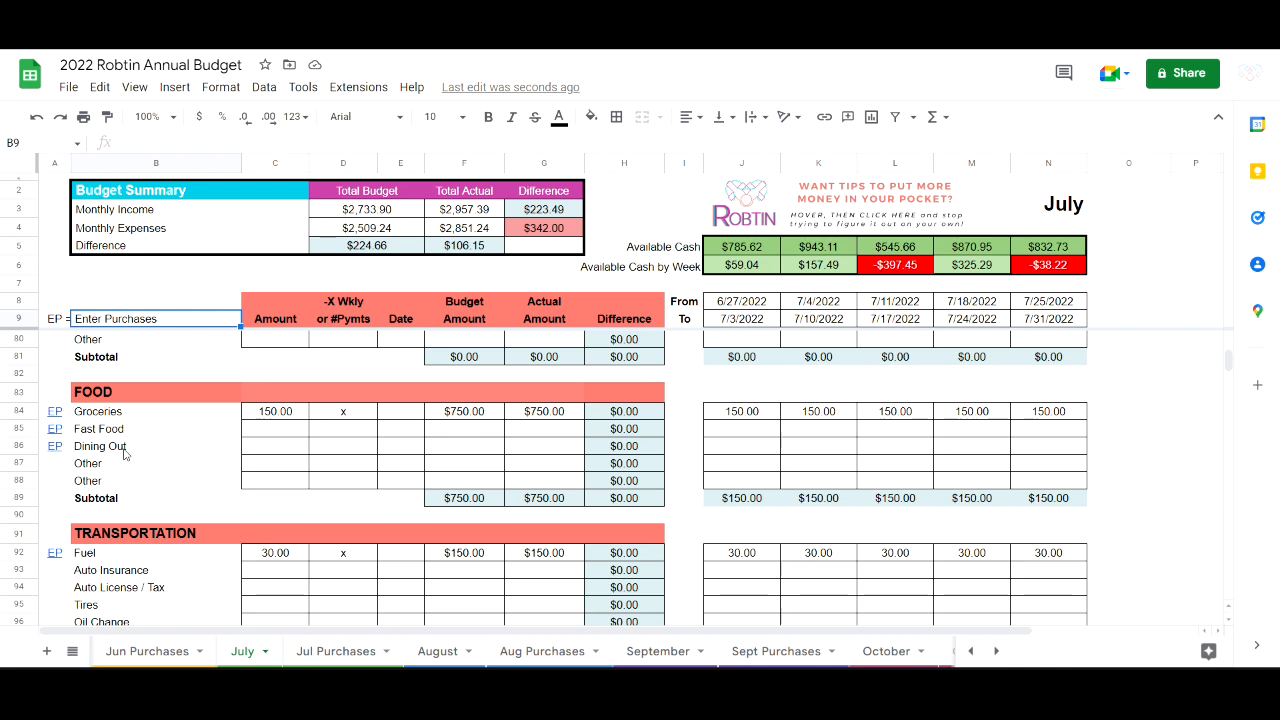
# Review the expense rows from Loans / Debt through Food to compare which categories have EP links
pyautogui.scroll(4, 124, 454)
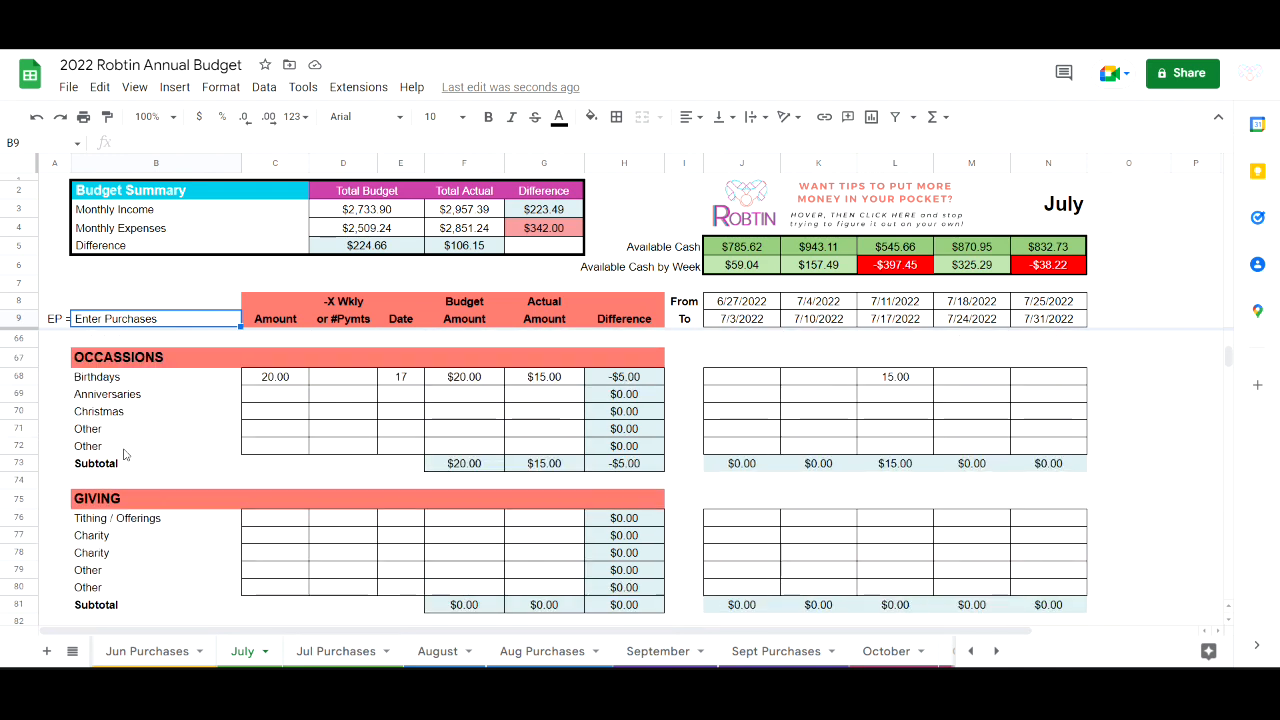
pyautogui.scroll(4, 124, 454)
pyautogui.scroll(2, 124, 454)
pyautogui.scroll(-6, 124, 454)
pyautogui.scroll(1, 124, 454)
pyautogui.scroll(3, 124, 454)
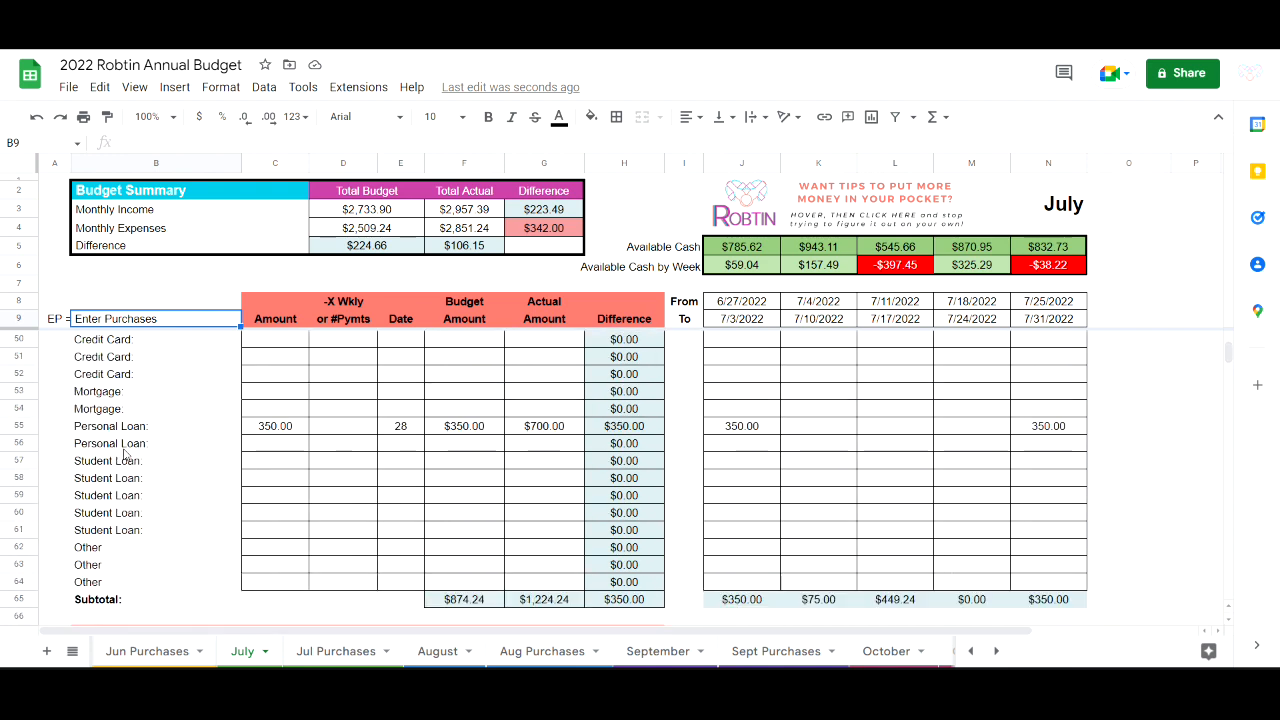
pyautogui.scroll(2, 124, 454)
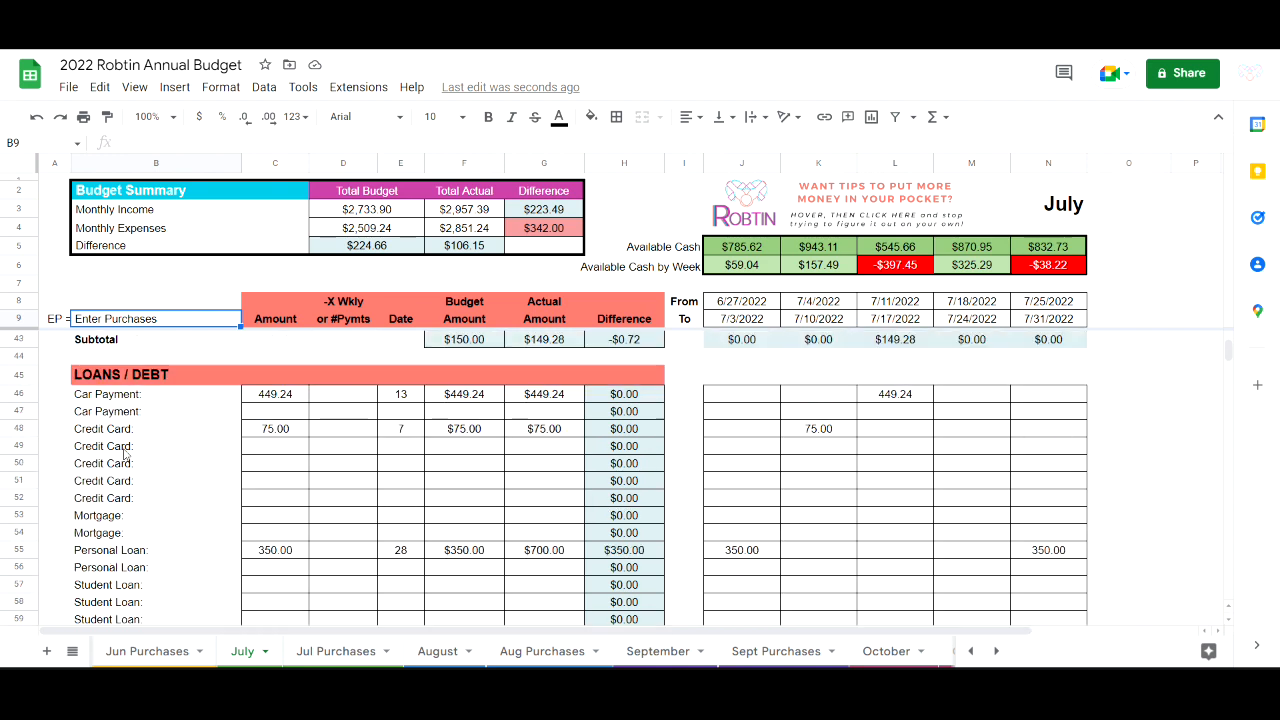
pyautogui.scroll(-10, 124, 454)
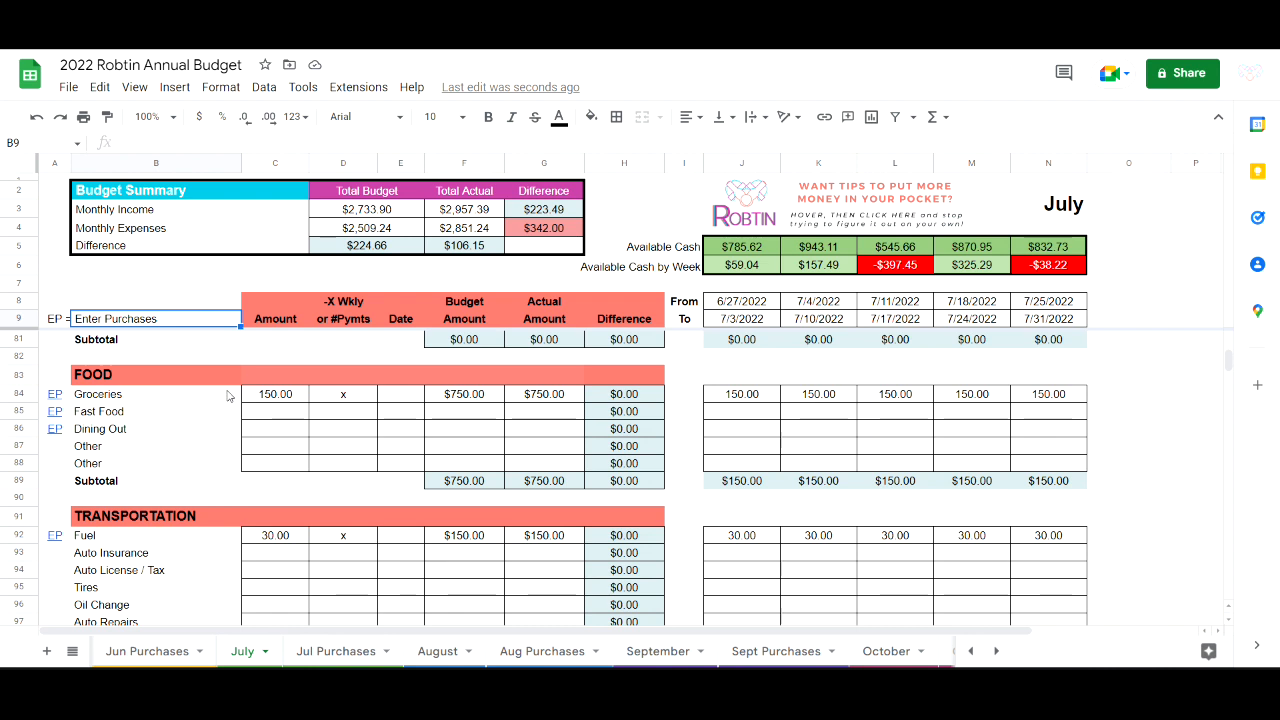
# Inspect the Groceries formula for the week of 6/27/2022 and follow the row's EP link to its Jul Purchases log
pyautogui.click(754, 399)
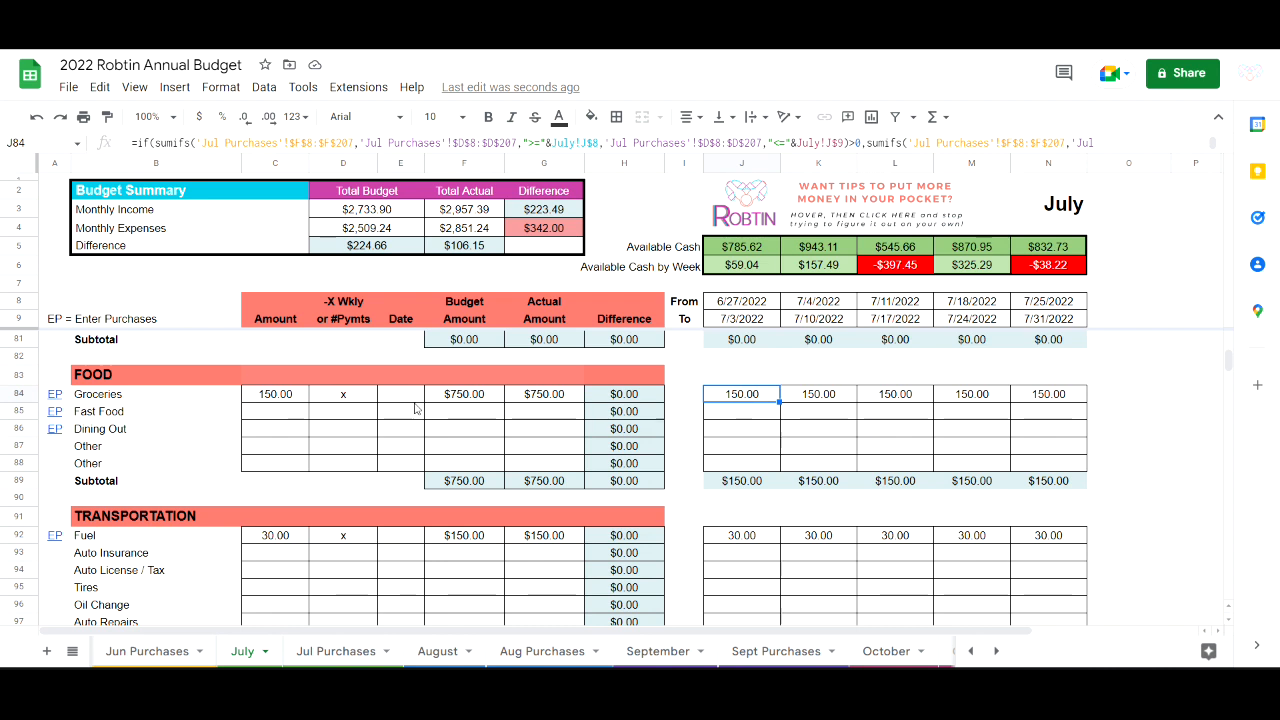
pyautogui.moveTo(55, 399)
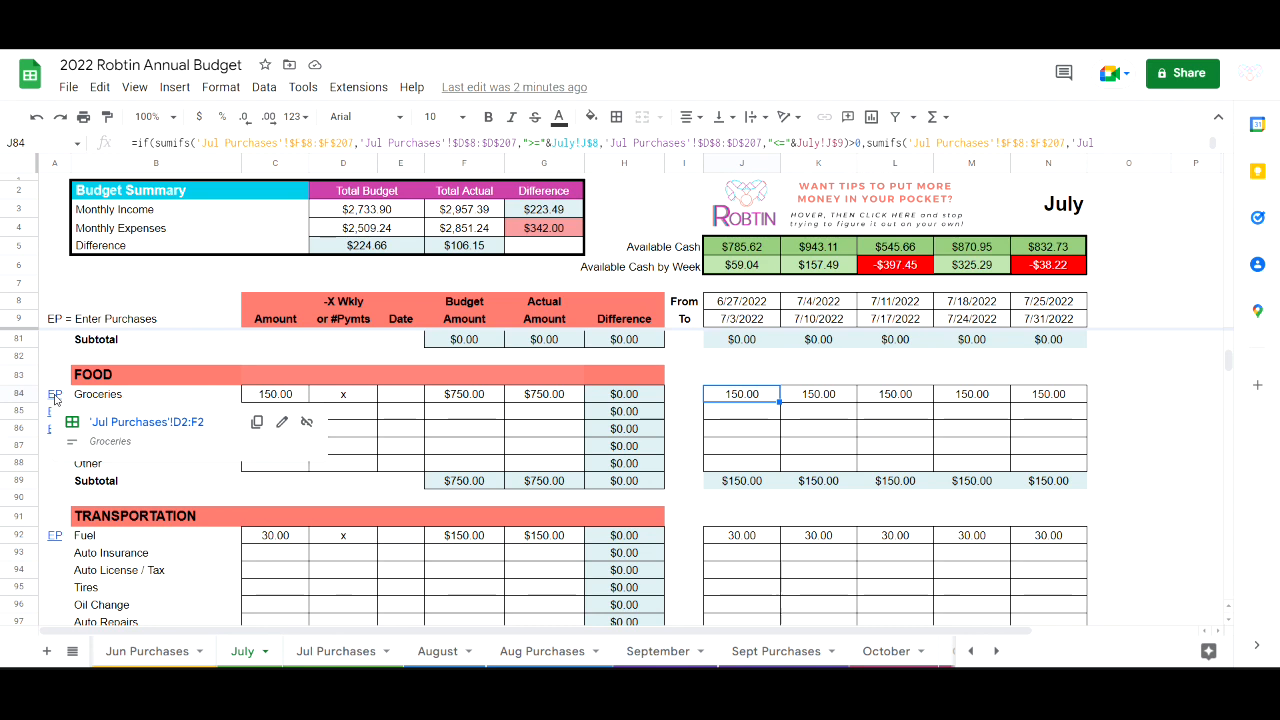
pyautogui.click(113, 424)
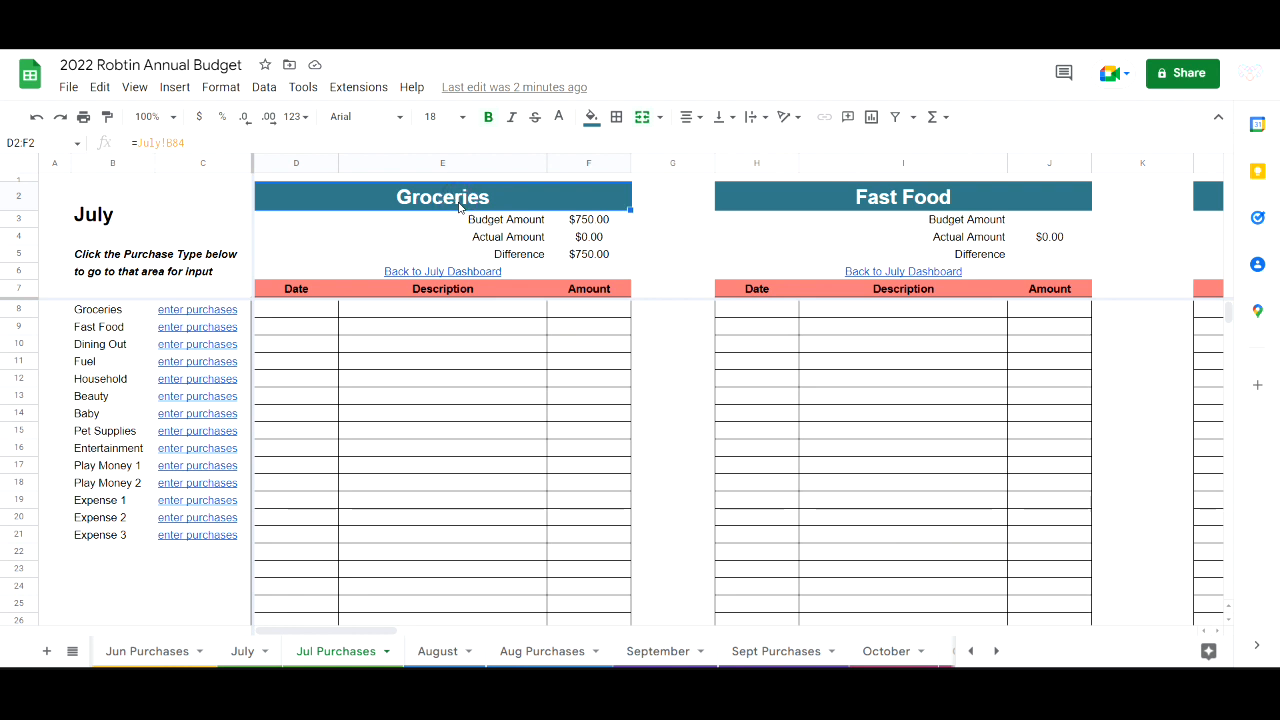
# Record a Groceries purchase dated 7/6 with description Kroger and amount 136.25 in the first log row
pyautogui.click(320, 312)
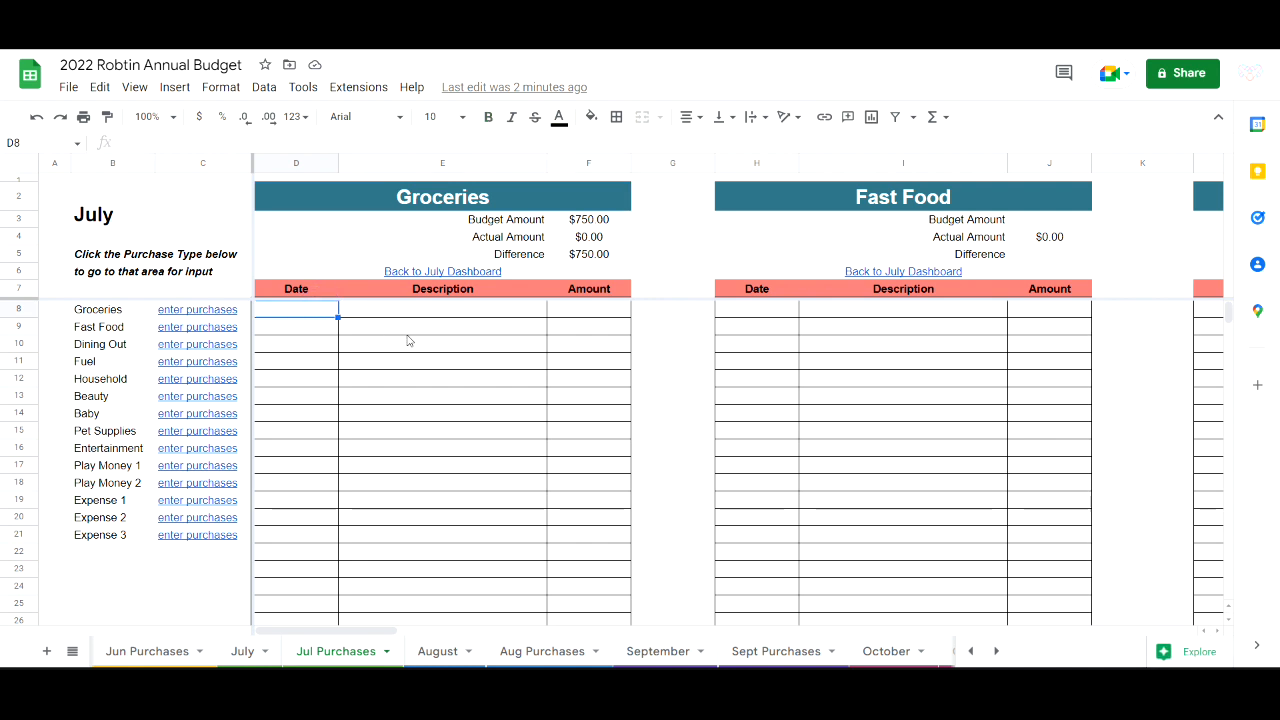
pyautogui.write('7/')
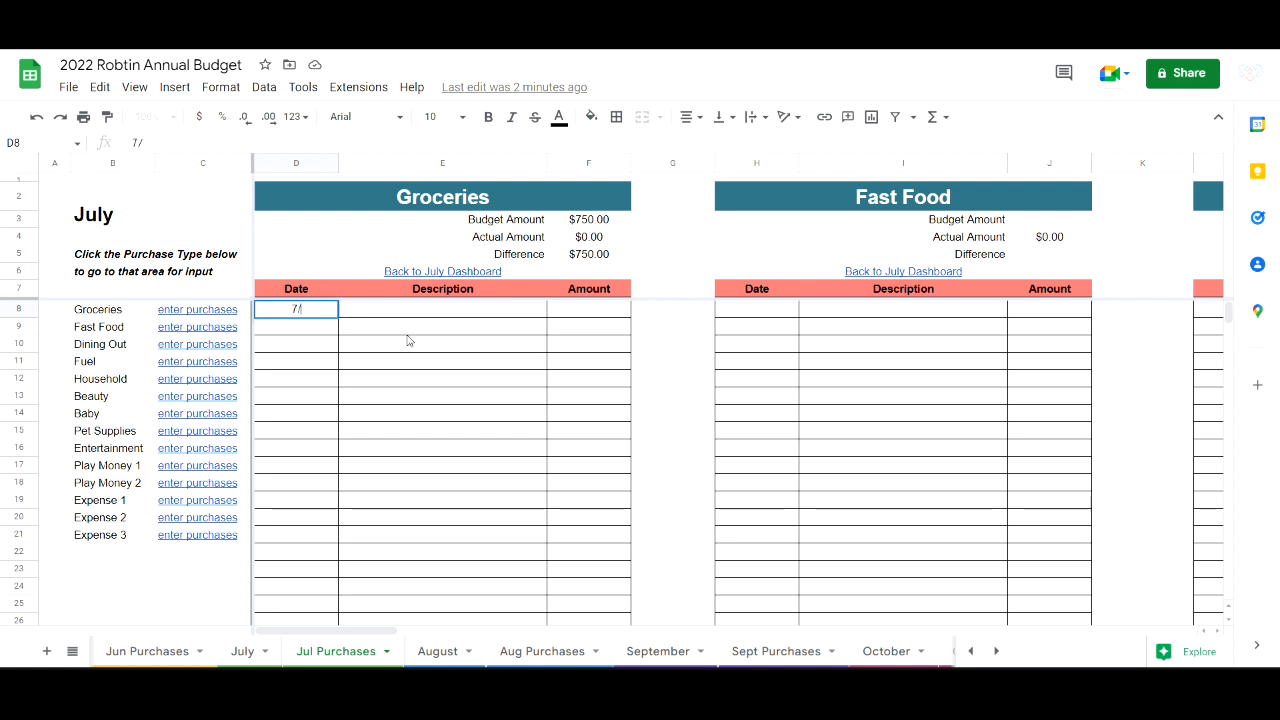
pyautogui.write('6')
pyautogui.press('Tab')
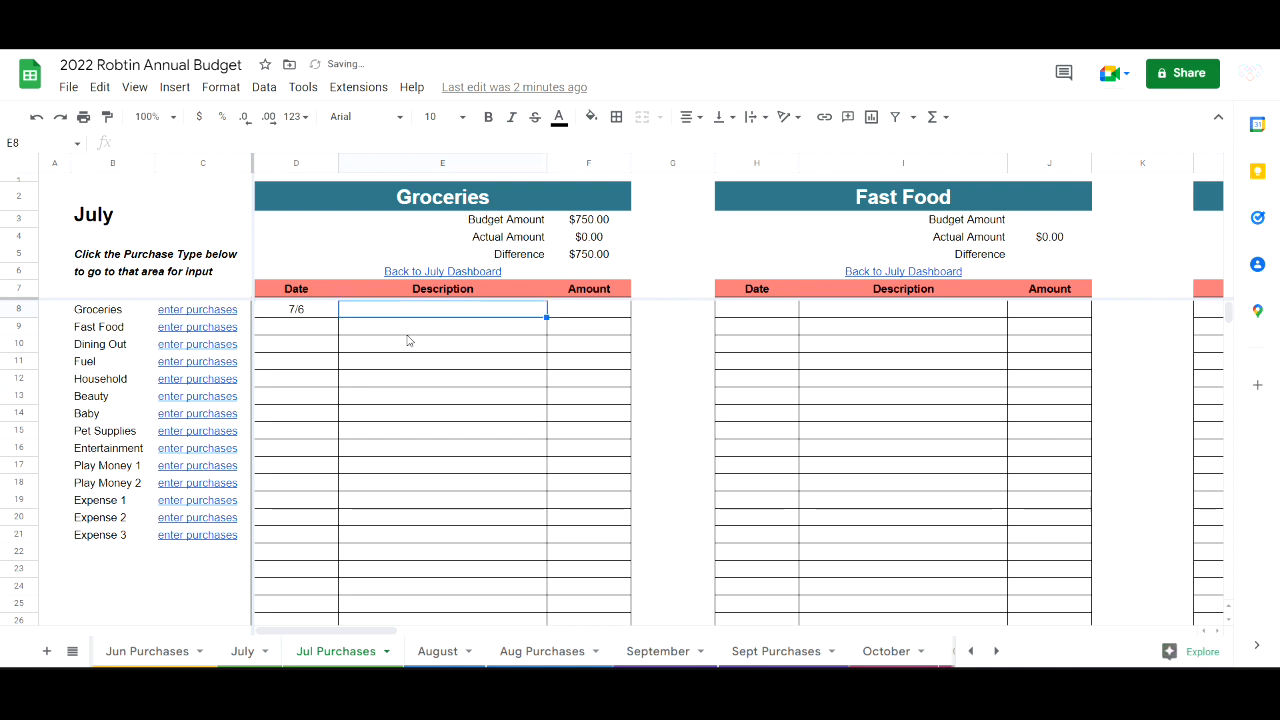
pyautogui.write('Kroger')
pyautogui.press('Tab')
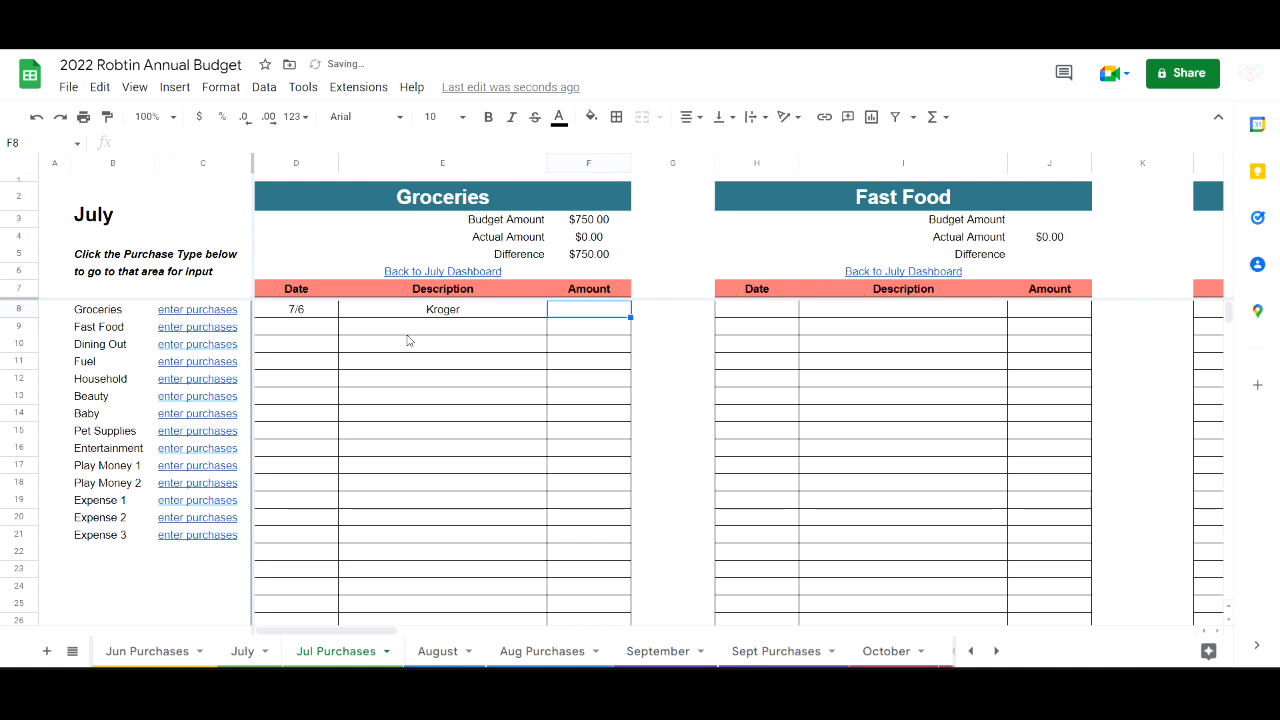
pyautogui.write('136.25')
pyautogui.press('Return')
pyautogui.press('Left')
pyautogui.press('Left')
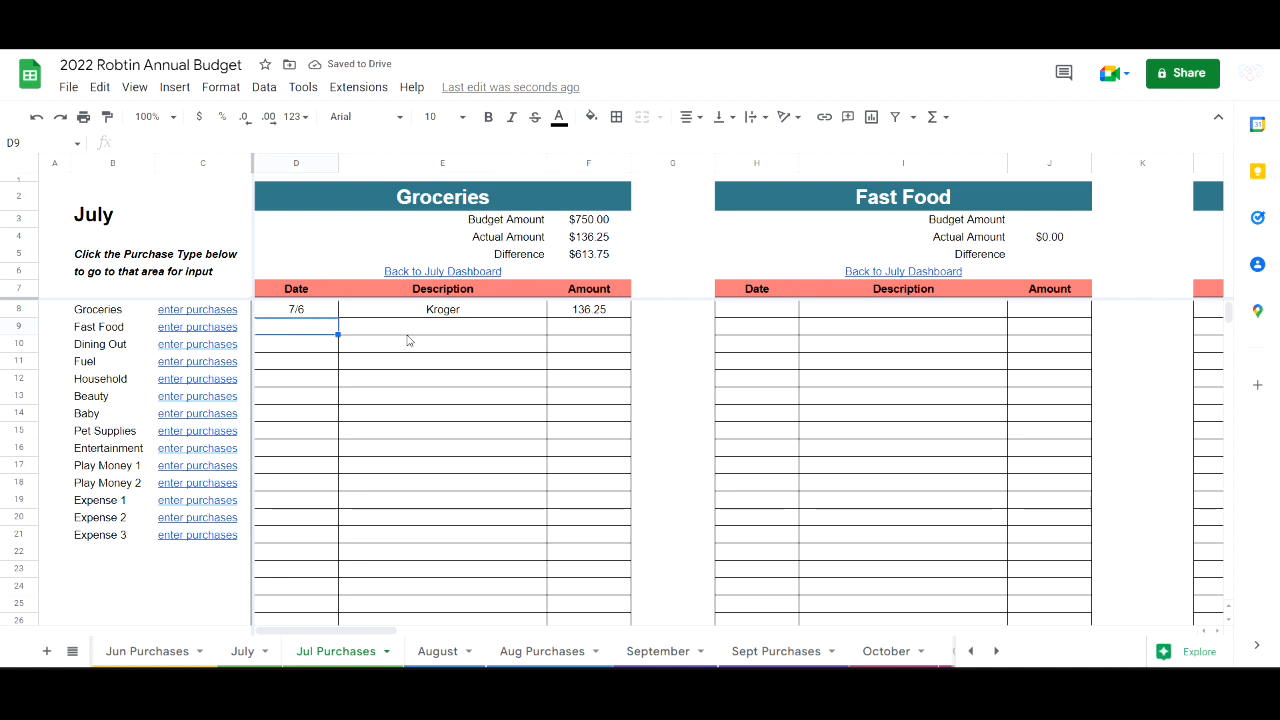
# Record a Groceries purchase dated 7/8 with description Save A Lot and amount 43.28 in the second log row
pyautogui.write('7/8')
pyautogui.press('Tab')
pyautogui.write('Save ')
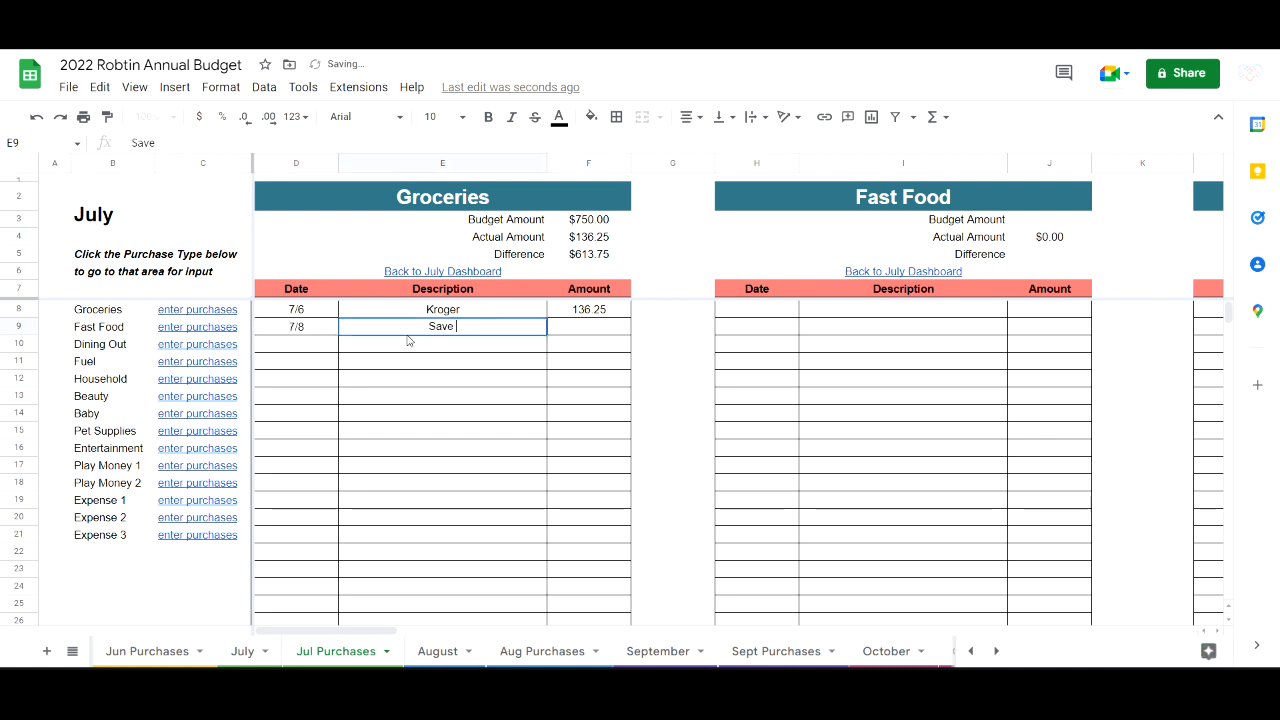
pyautogui.write('A Lot')
pyautogui.press('Tab')
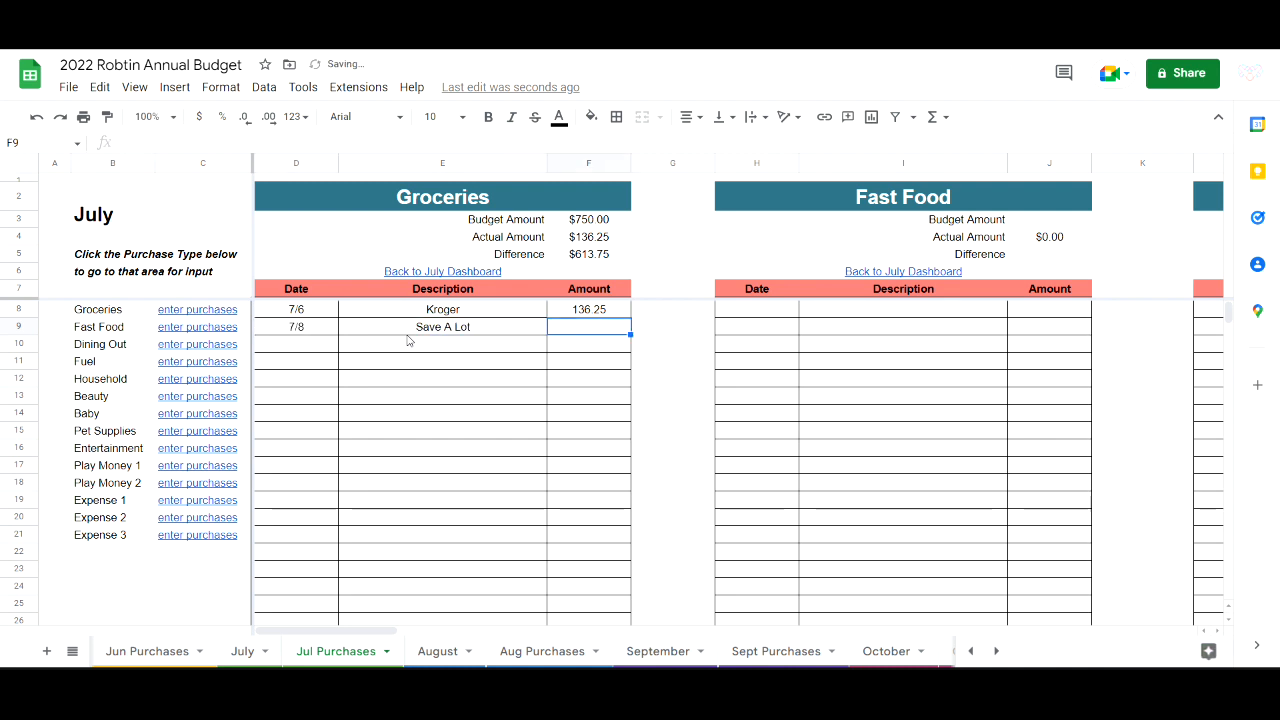
pyautogui.write('43.28')
pyautogui.press('Return')
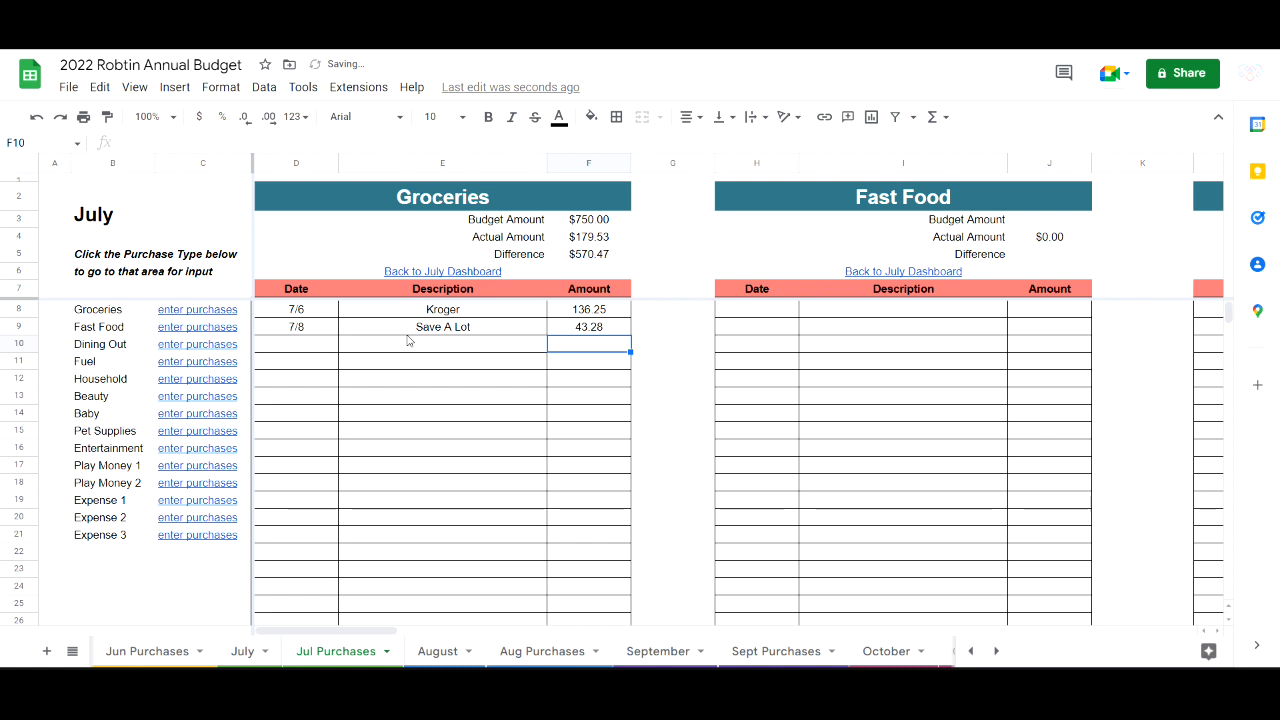
# Record a Groceries purchase dated 7/15 for 34.52 in the third log row, leaving the description blank
pyautogui.press('Left')
pyautogui.press('Left')
pyautogui.write('7/15')
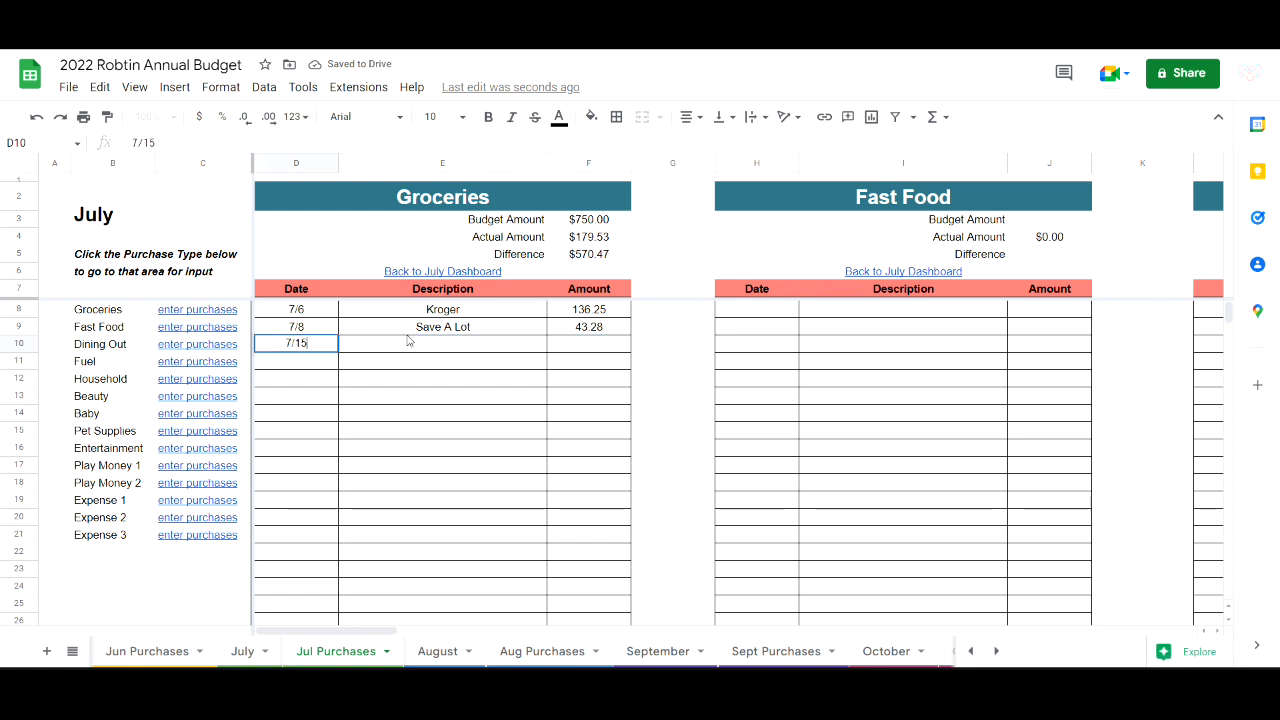
pyautogui.press('Tab')
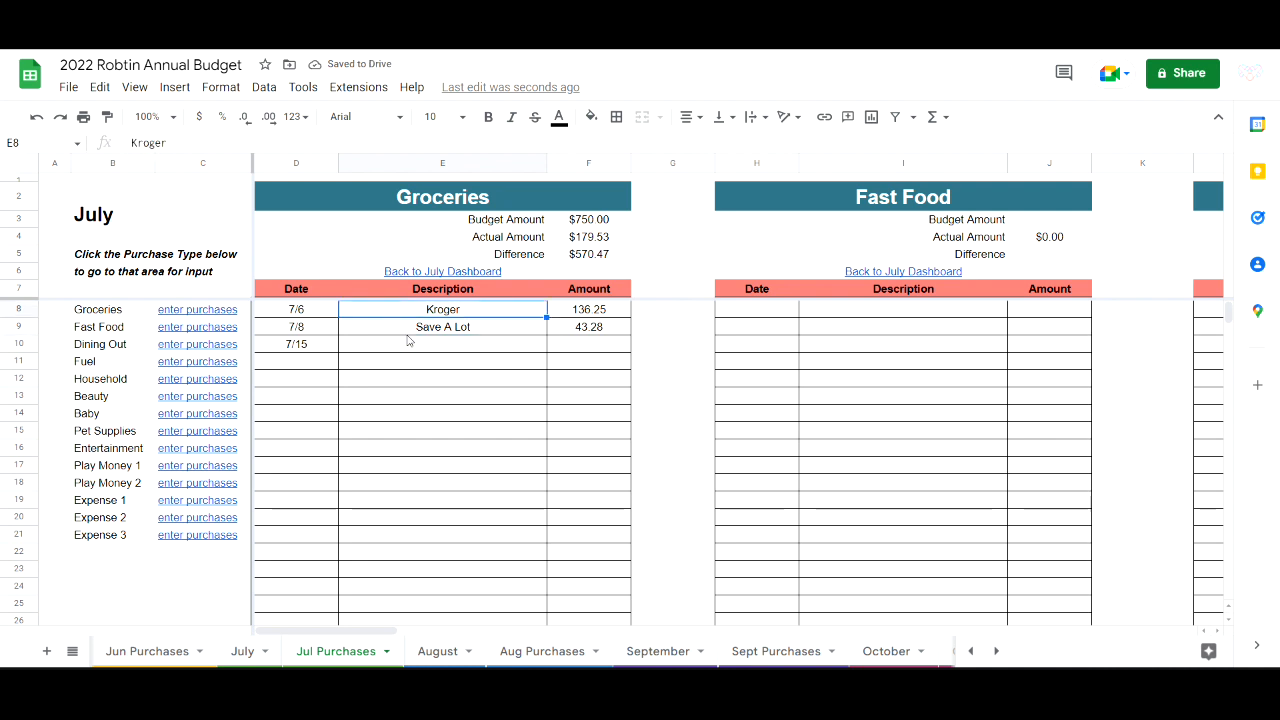
pyautogui.press('Tab')
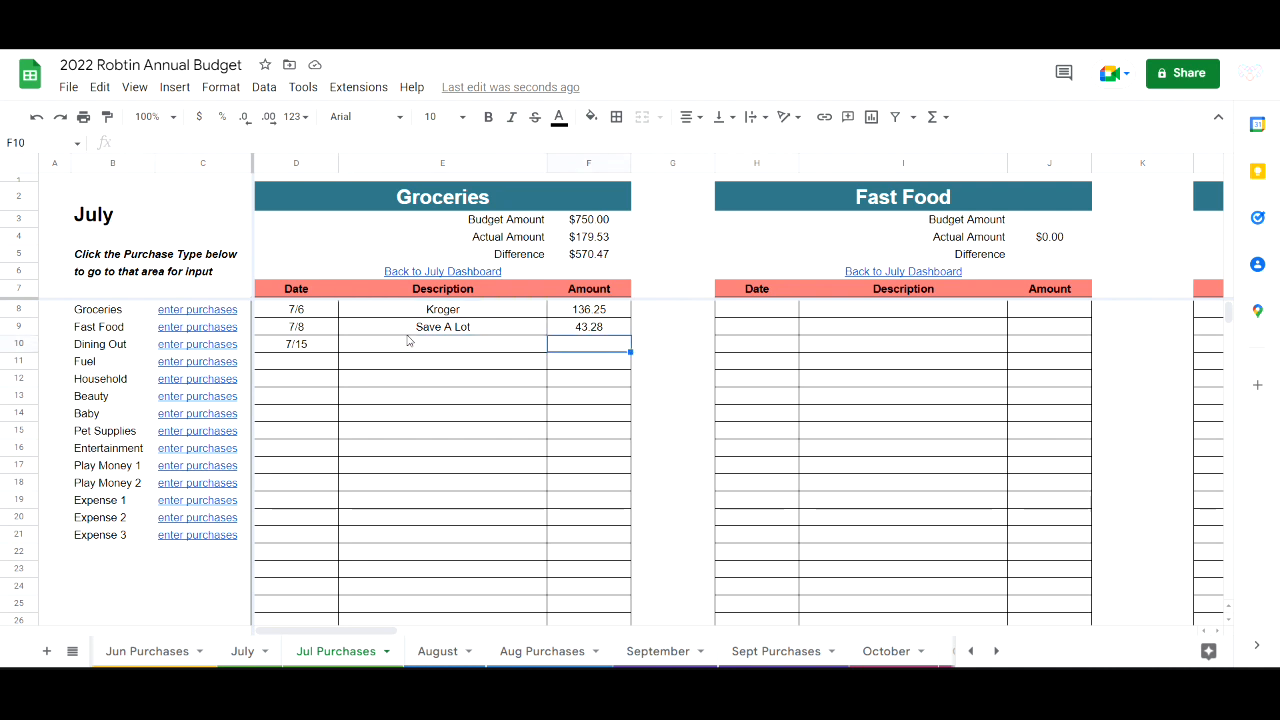
pyautogui.write('34.52')
pyautogui.press('Return')
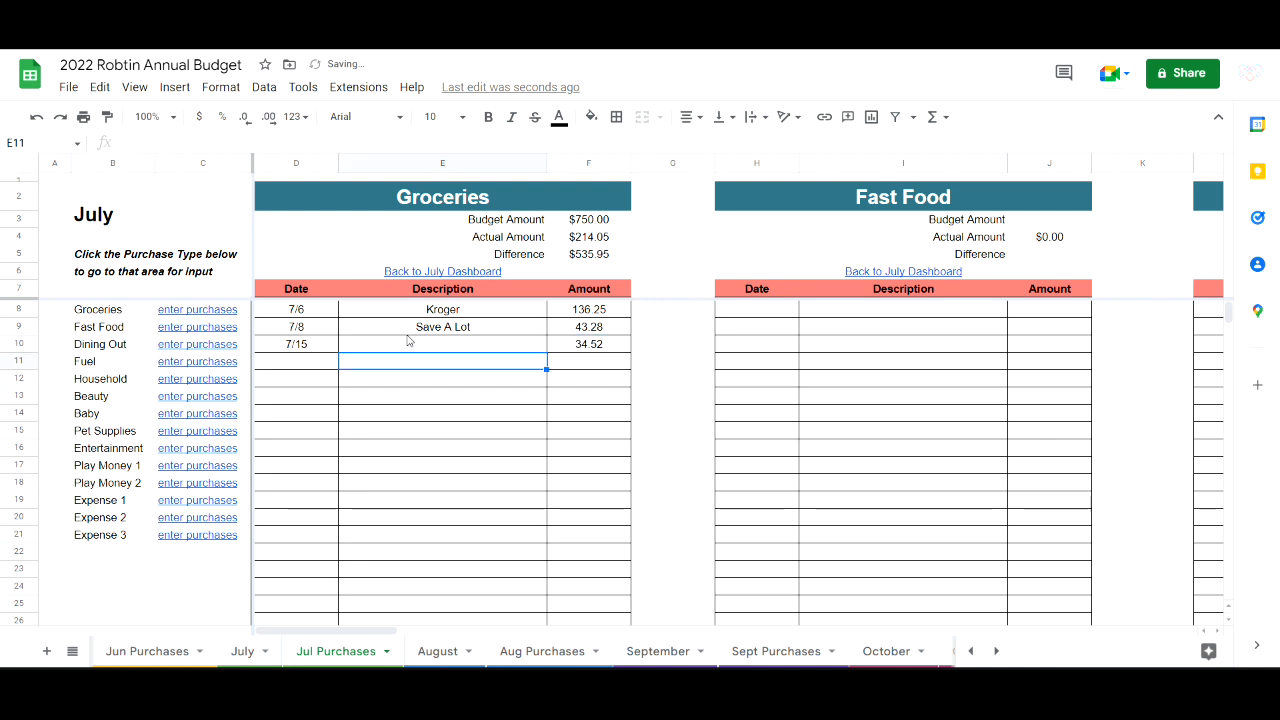
# Record a Groceries purchase dated 7/20 for 170.27 in the fourth log row, without a description
pyautogui.press('Left')
pyautogui.write('7/20')
pyautogui.press('Tab')
pyautogui.press('Tab')
pyautogui.write('170.')
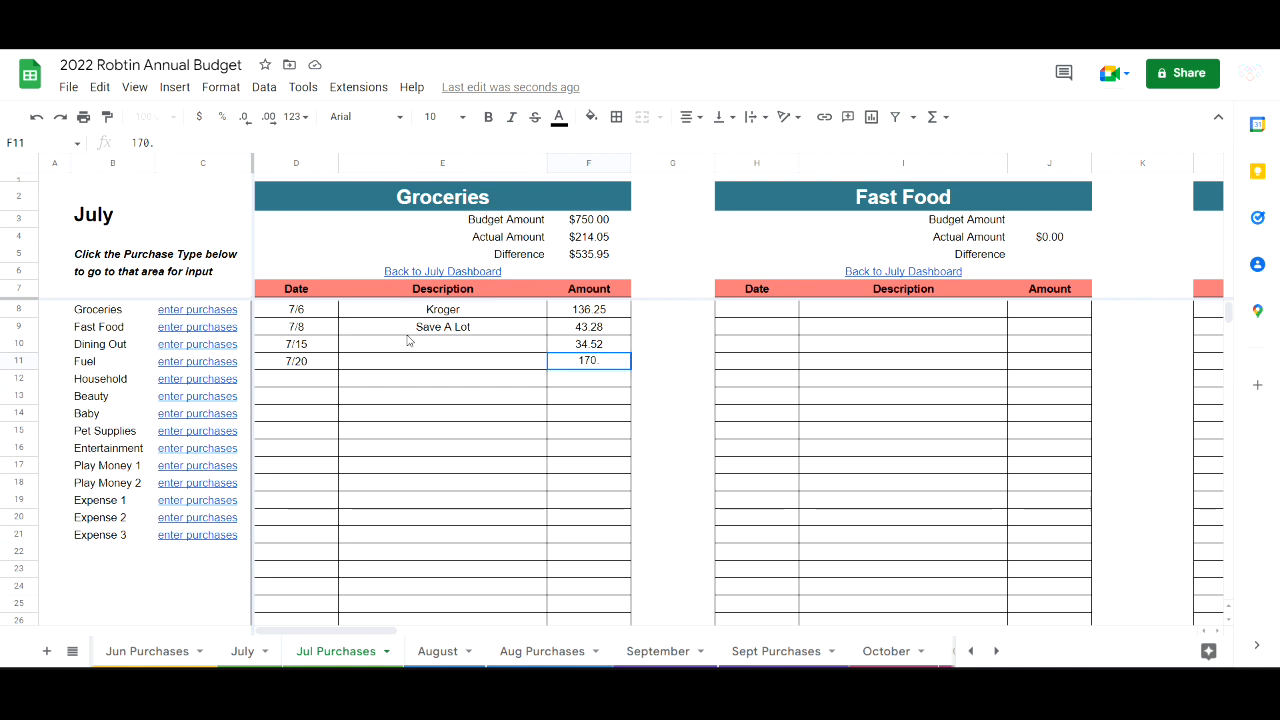
pyautogui.write('27')
pyautogui.press('Return')
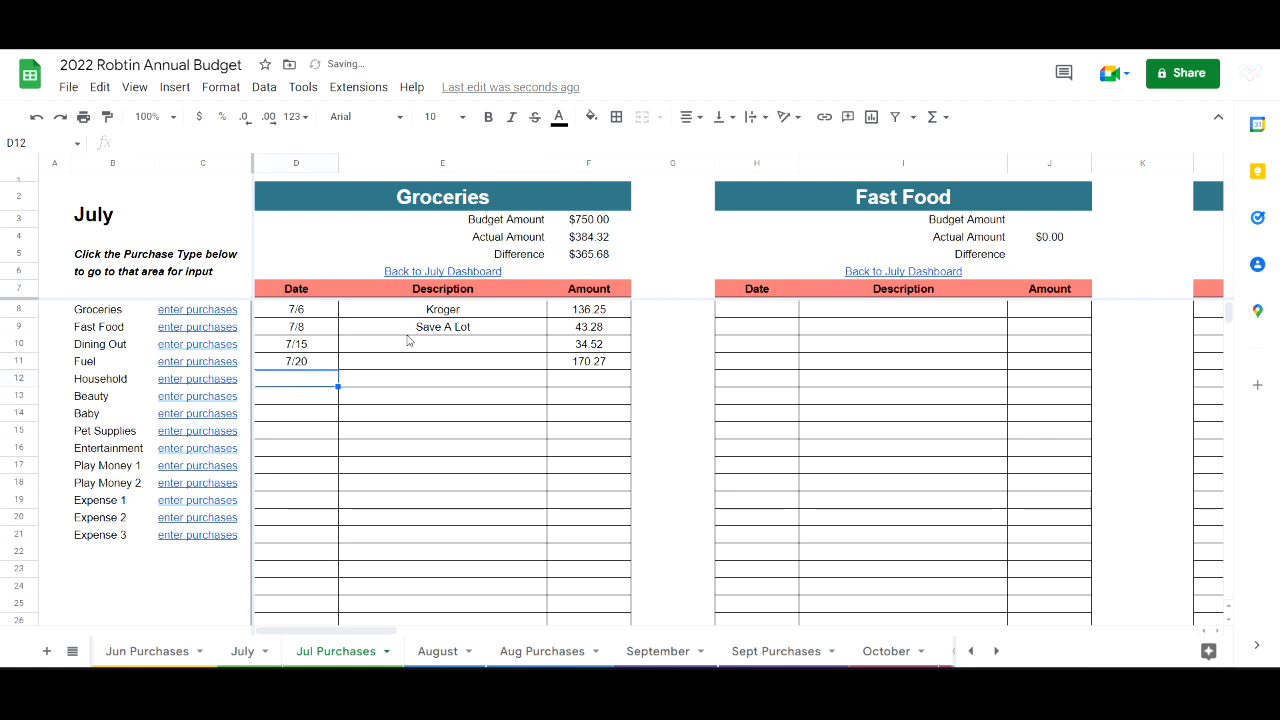
# Record a Groceries purchase dated 7/26 for 150.44 in the fifth log row, without a description
pyautogui.write('7/26')
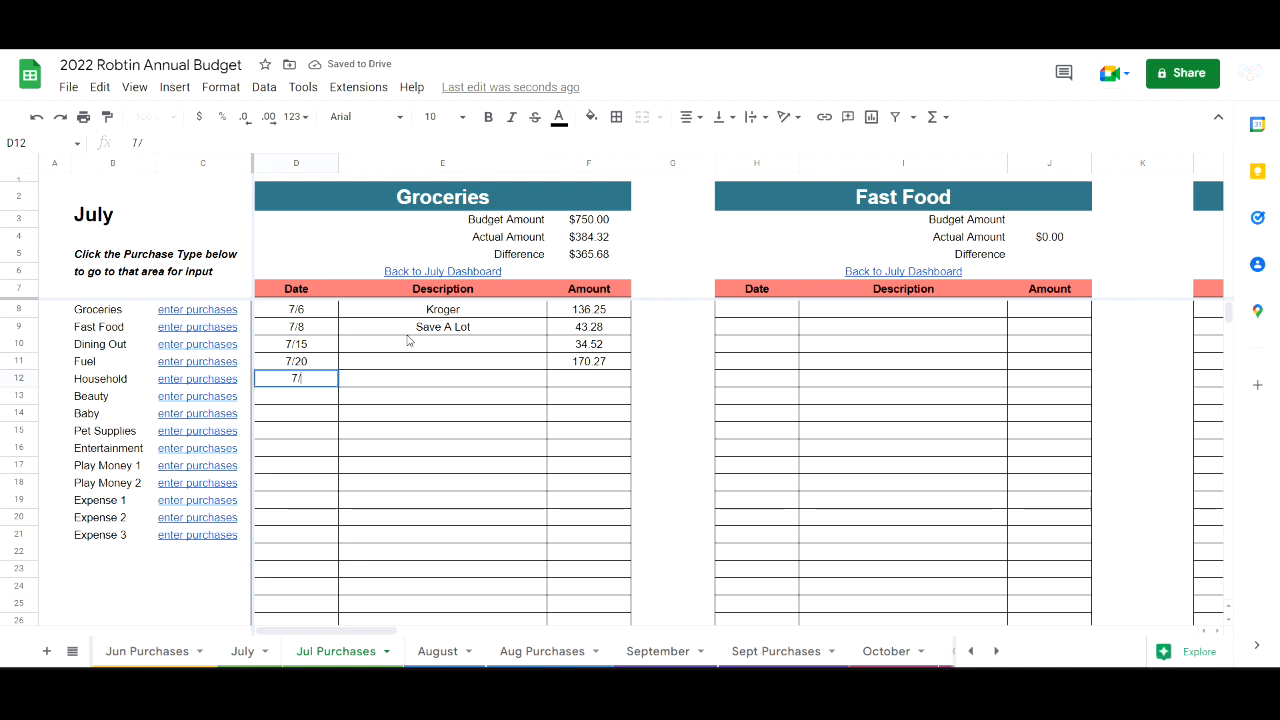
pyautogui.press('Tab')
pyautogui.press('Tab')
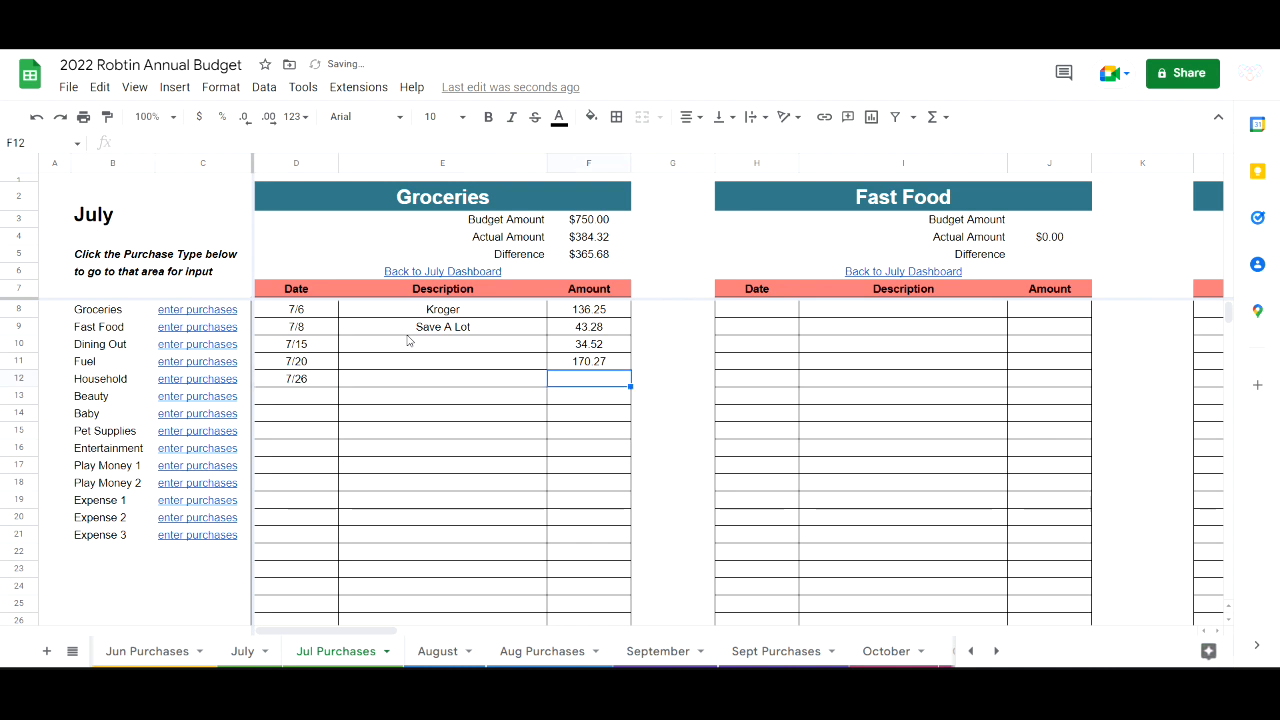
pyautogui.write('150.44')
pyautogui.press('Return')
# Record a Groceries purchase dated 7/28 for 37.55 in the sixth log row, without a description
pyautogui.write('7/28')
pyautogui.press('Tab')
pyautogui.press('Tab')
pyautogui.write('37.55')
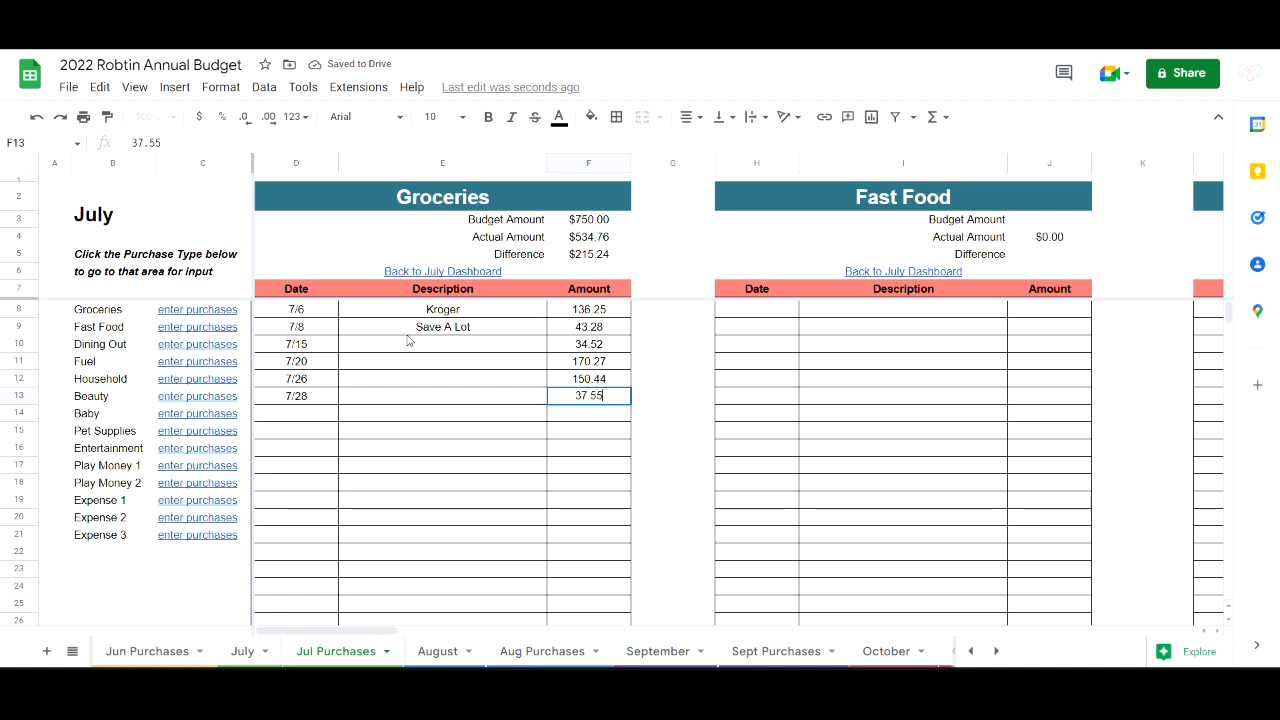
pyautogui.hotkey('shift', 'Tab')
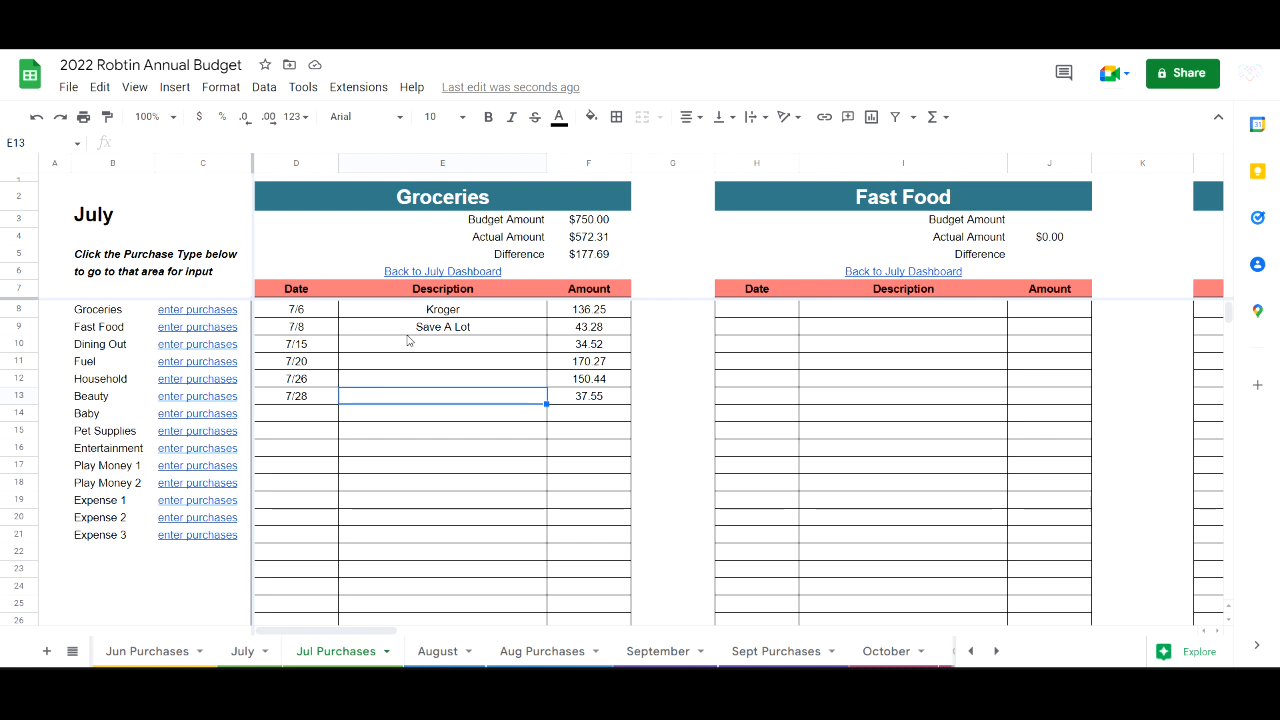
# Inspect the Groceries log's Budget Amount and Actual Amount formulas and compare them with the logged purchase amounts
pyautogui.moveTo(595, 309); pyautogui.dragTo(598, 396)
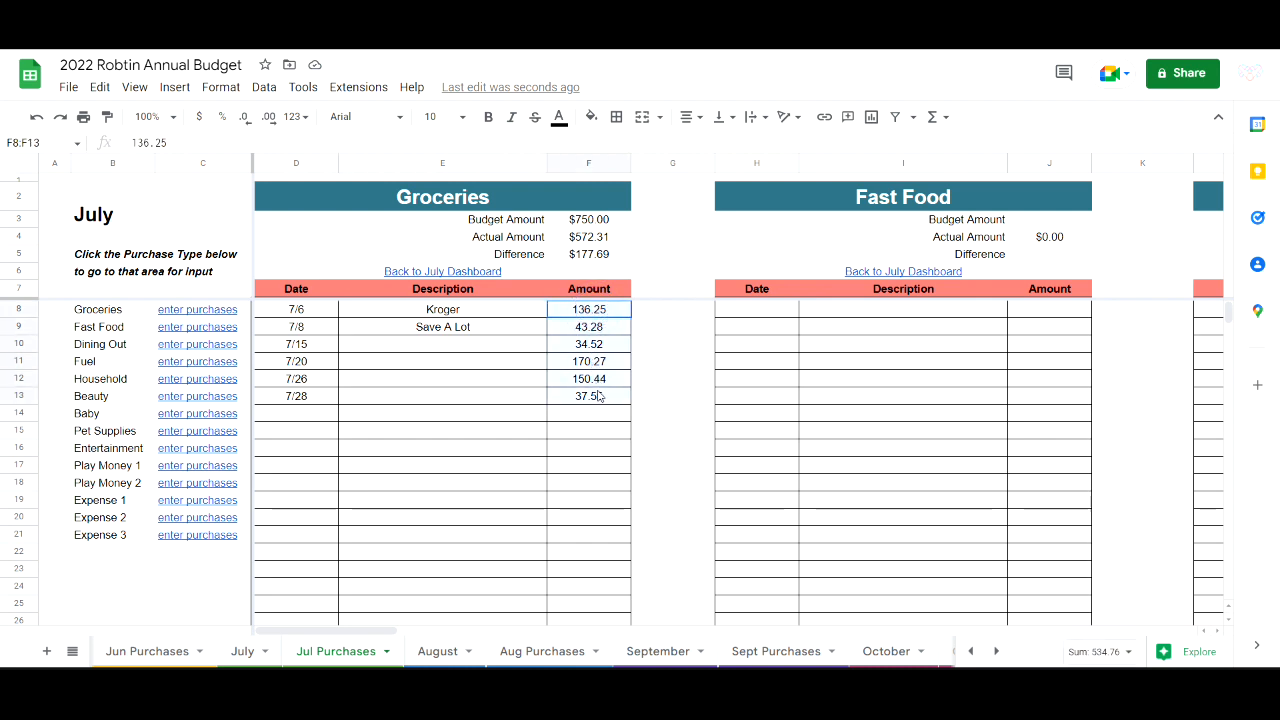
pyautogui.click(577, 220)
pyautogui.click(510, 221)
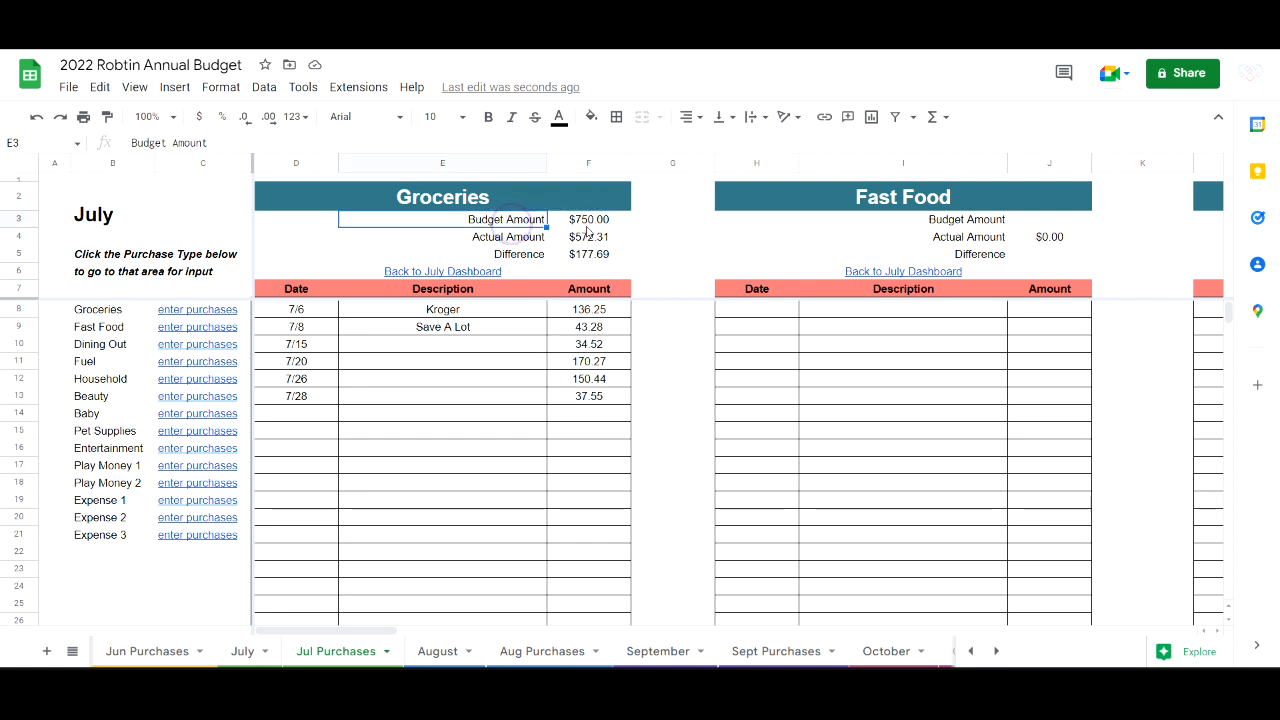
pyautogui.click(588, 221)
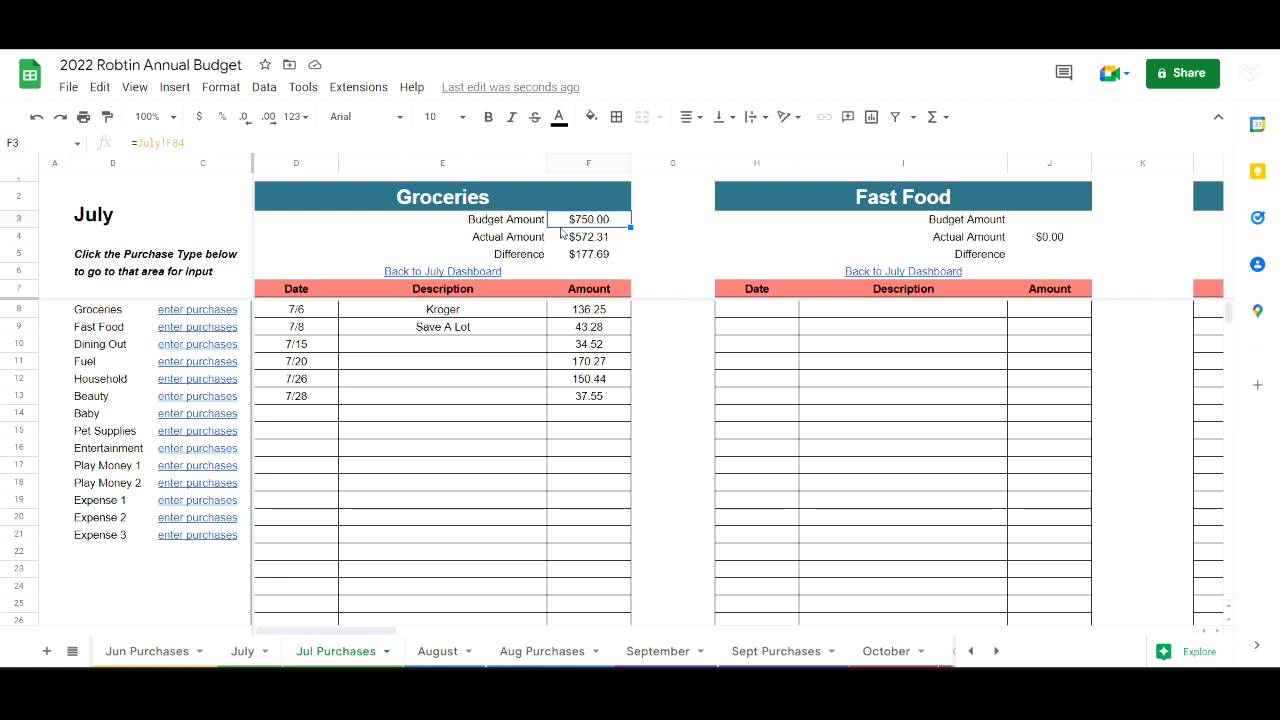
pyautogui.click(508, 238)
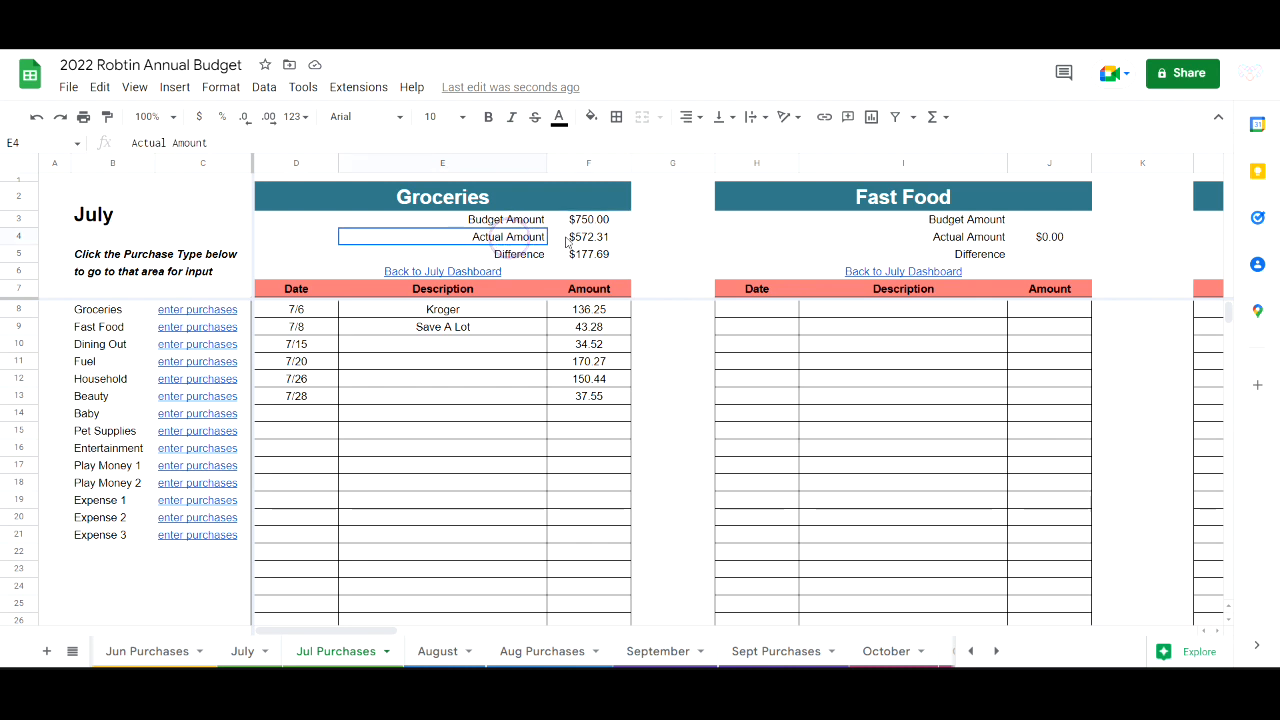
pyautogui.keyDown('shift'); pyautogui.click(585, 240); pyautogui.keyUp('shift')
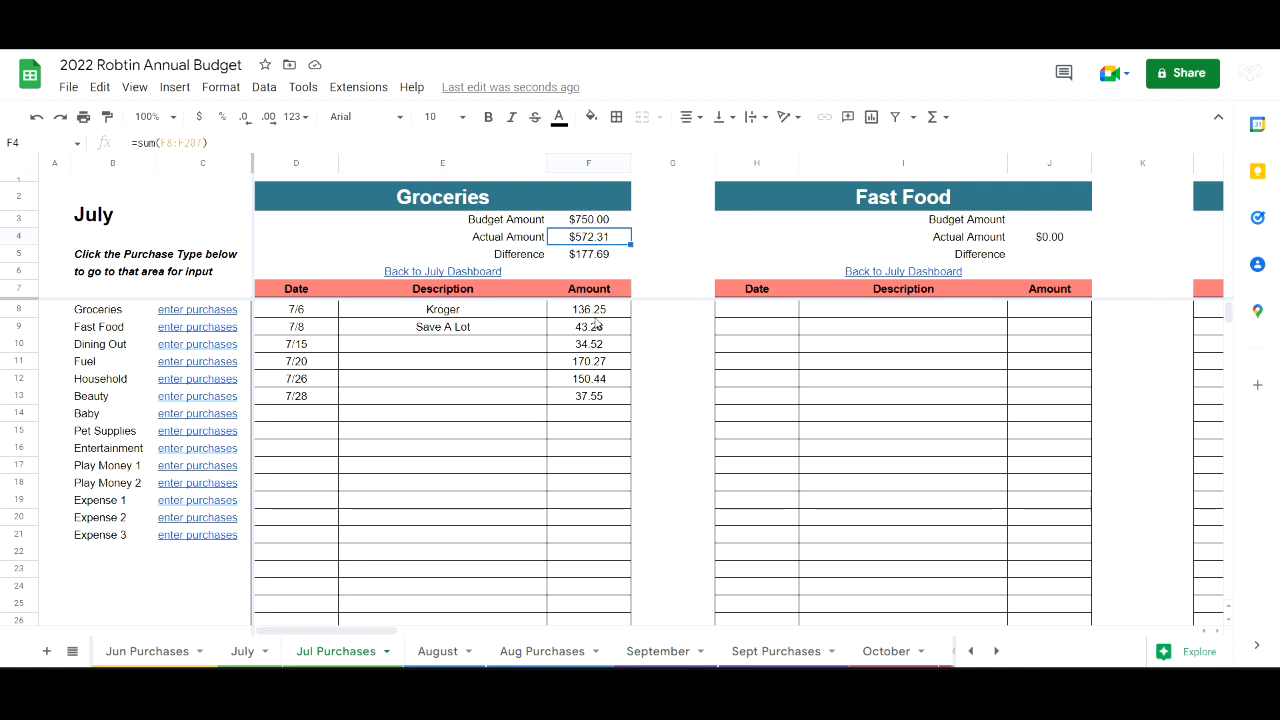
pyautogui.moveTo(590, 309); pyautogui.dragTo(590, 400)
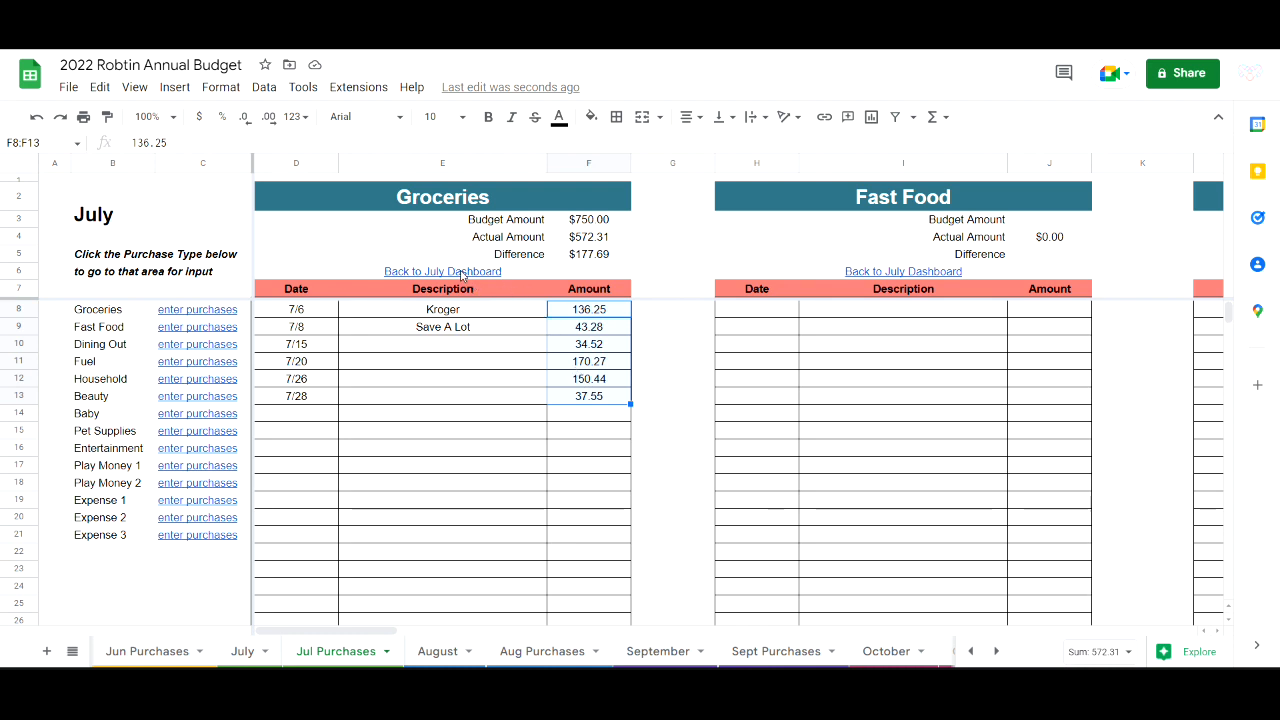
# Follow the log's link to the July dashboard, check the weekly Groceries amounts, and return through the row's EP link
pyautogui.moveTo(459, 278)
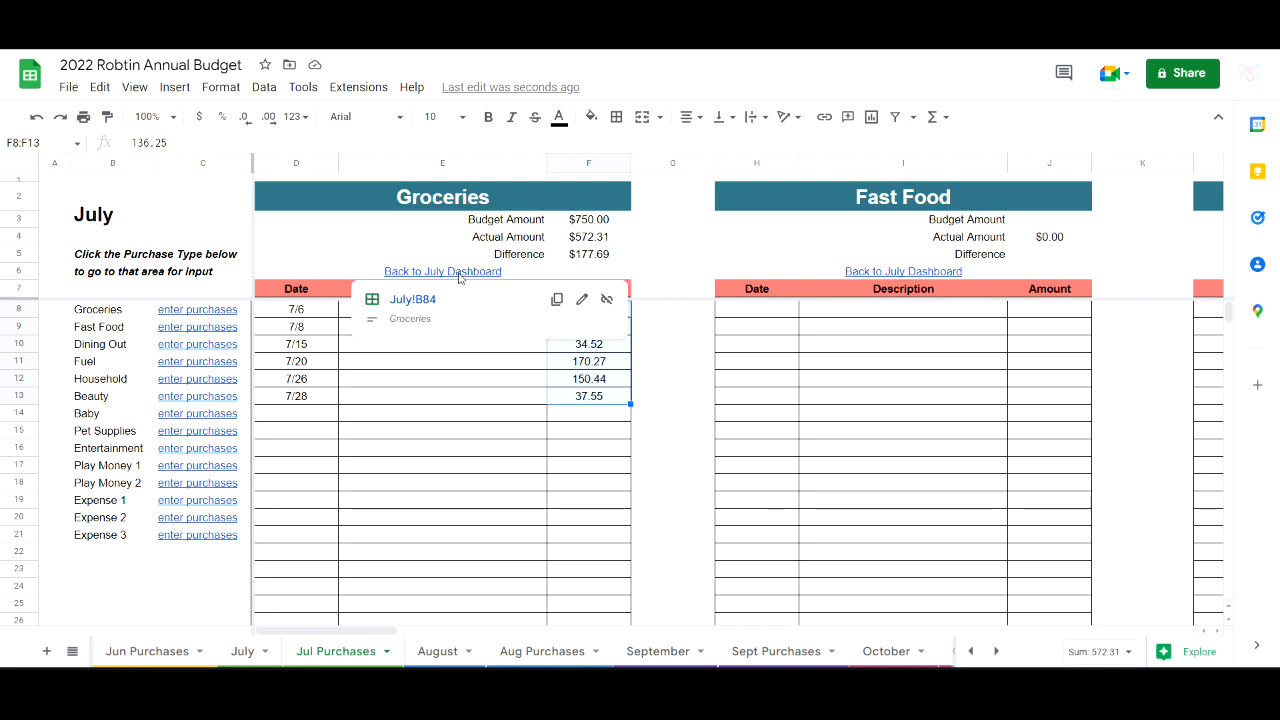
pyautogui.click(422, 299)
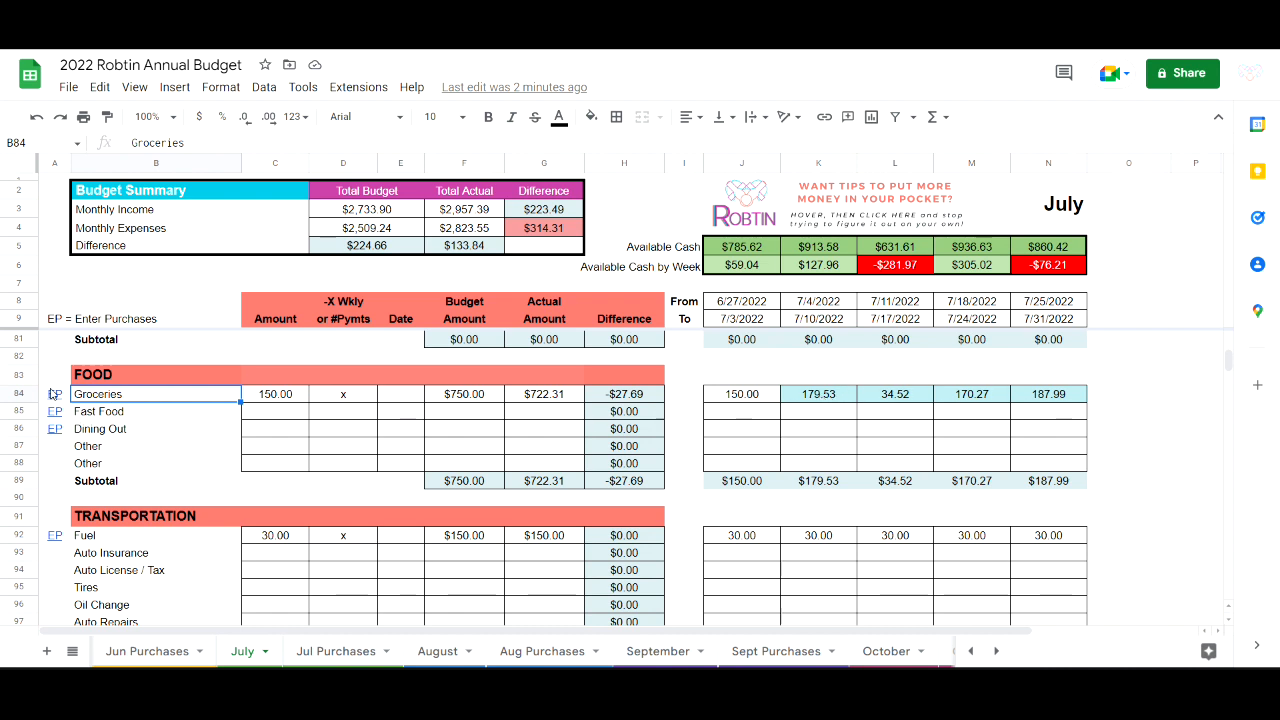
pyautogui.moveTo(52, 394)
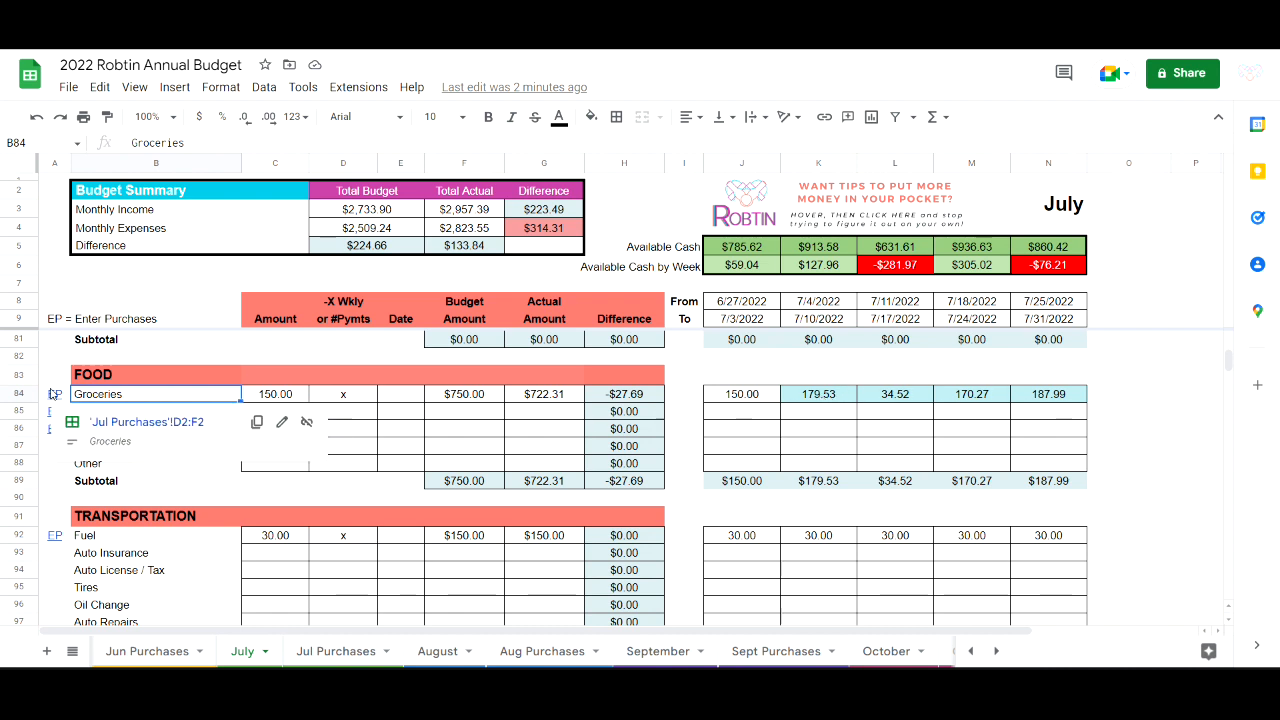
pyautogui.click(126, 422)
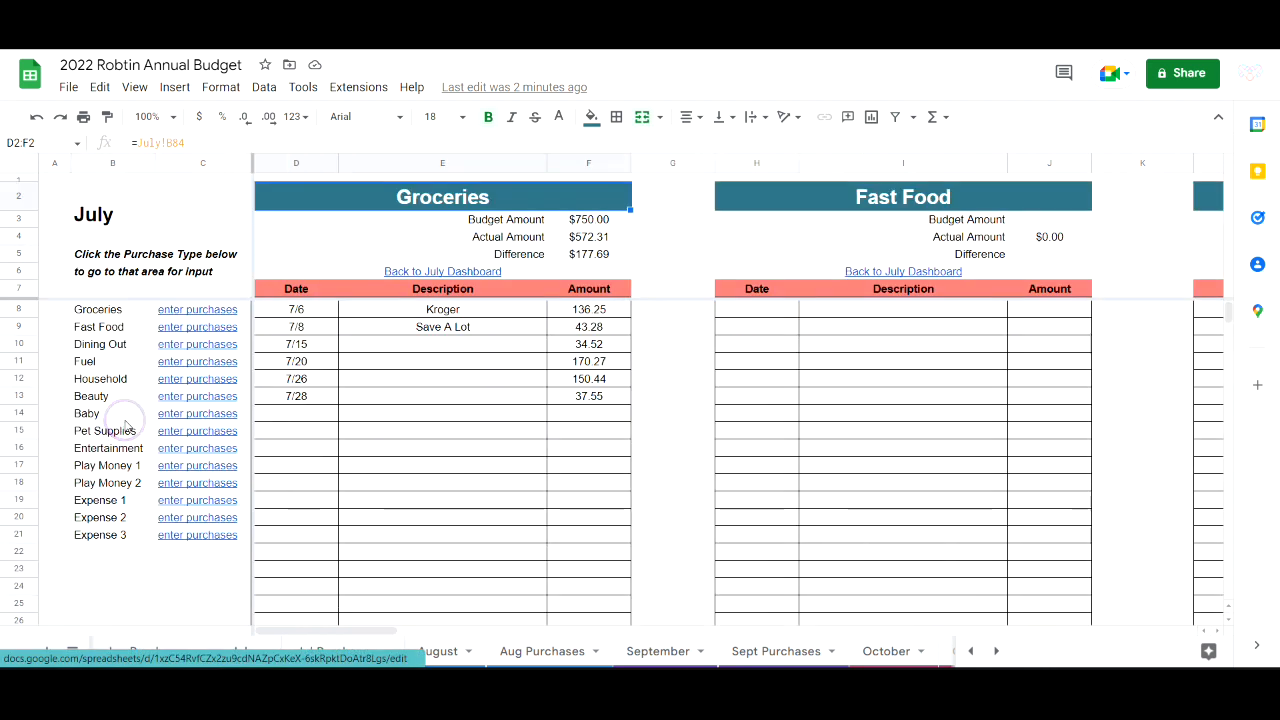
# Record a Groceries purchase dated 7/1 for 137.55 in the first empty log row, without a description
pyautogui.click(314, 415)
pyautogui.write('7/1')
pyautogui.press('Tab')
pyautogui.press('Tab')
pyautogui.write('1')
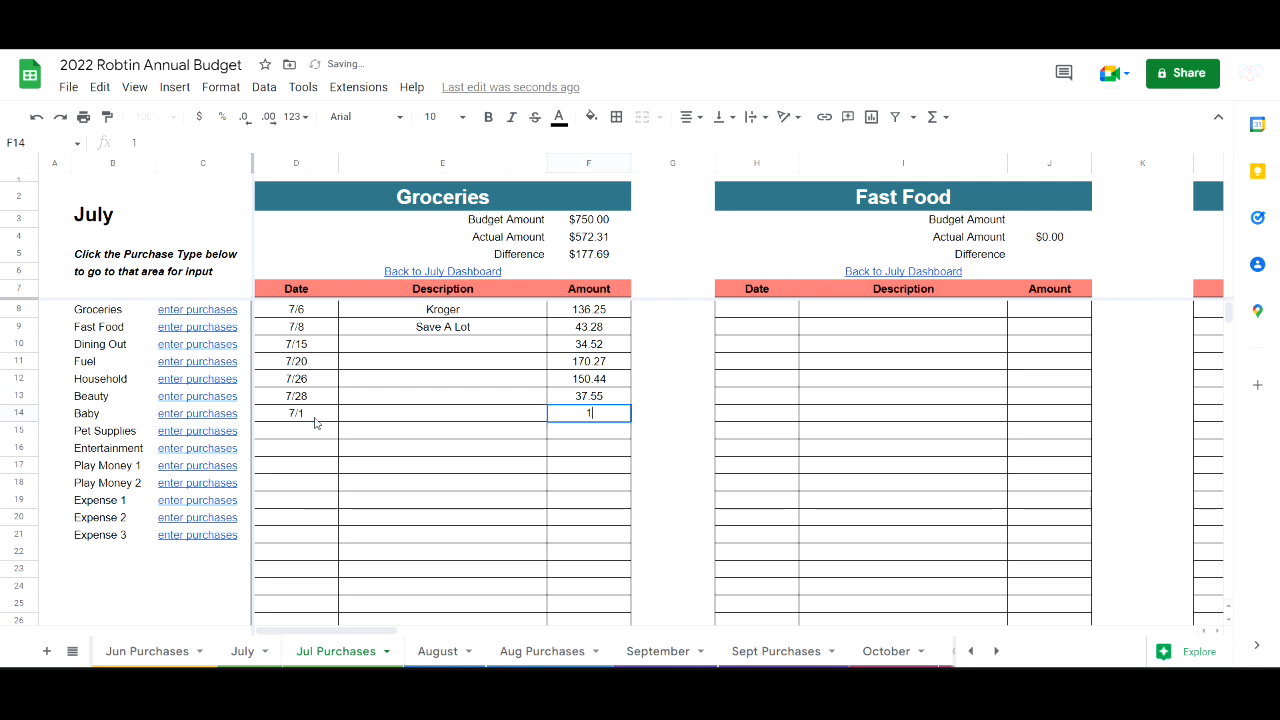
pyautogui.write('37.55')
pyautogui.press('Return')
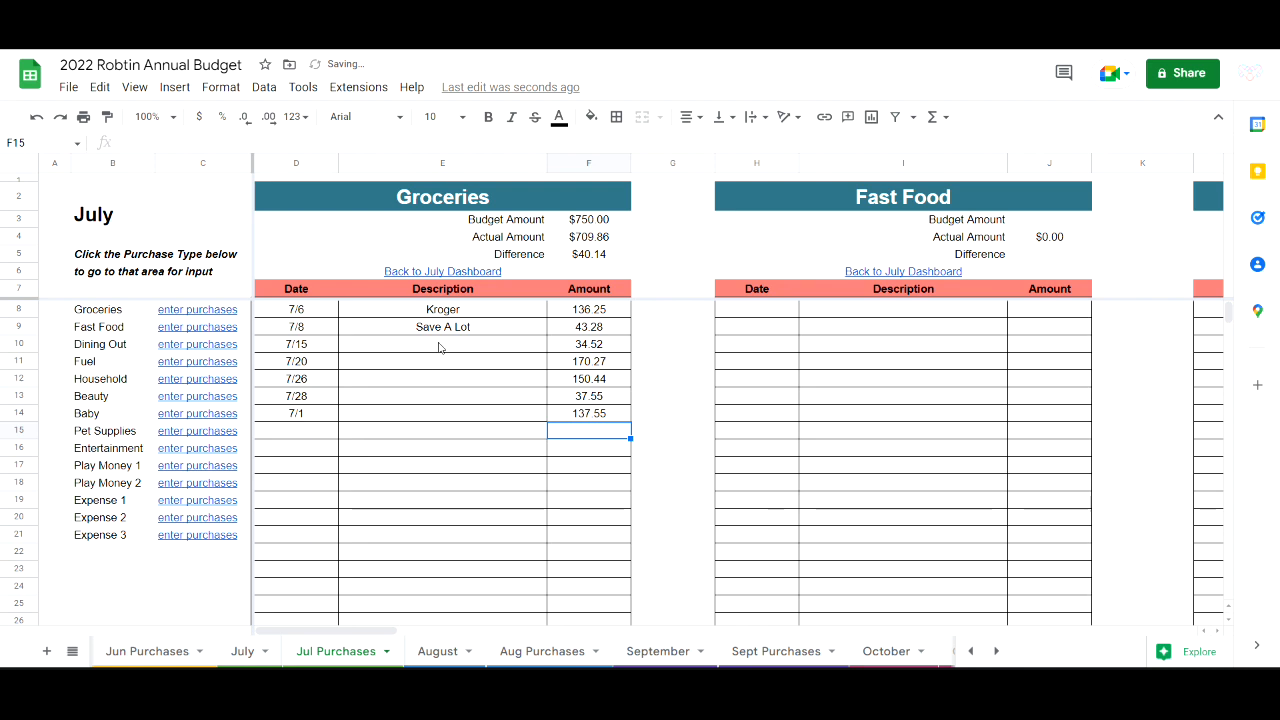
# Return to the July dashboard through the log's link and inspect the Groceries formula for the week of 6/27/2022
pyautogui.moveTo(437, 273)
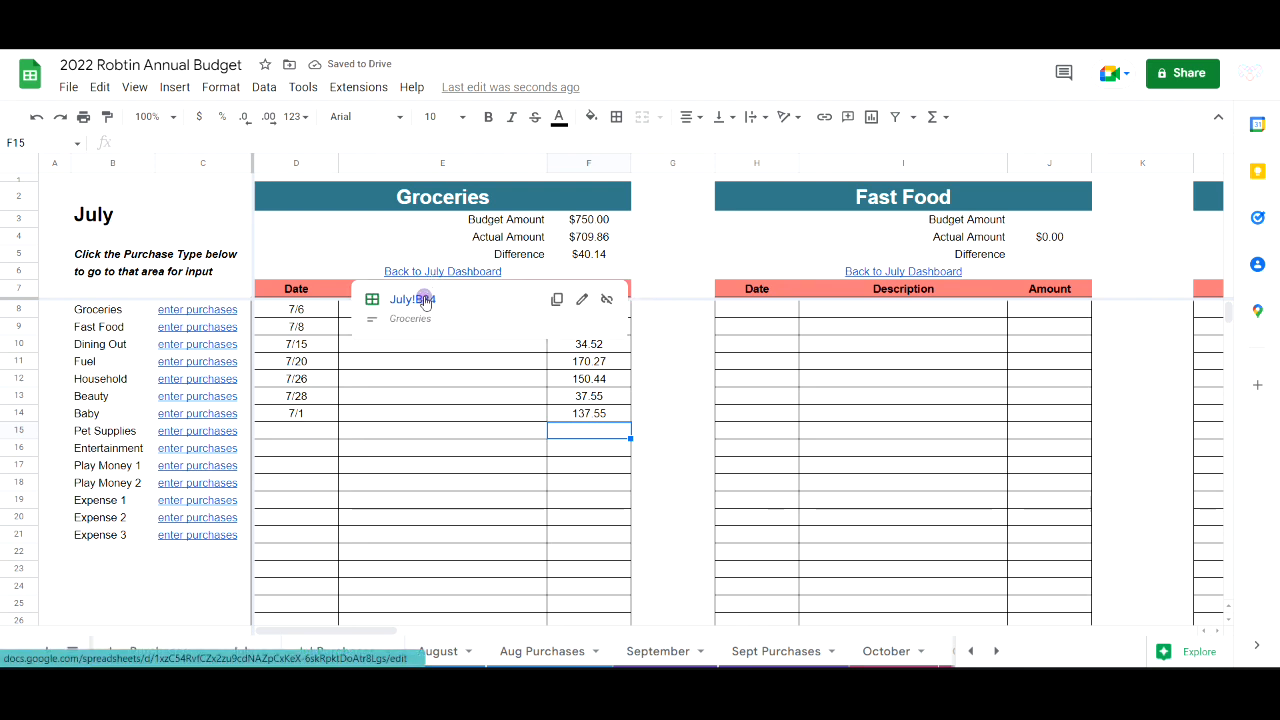
pyautogui.click(424, 296)
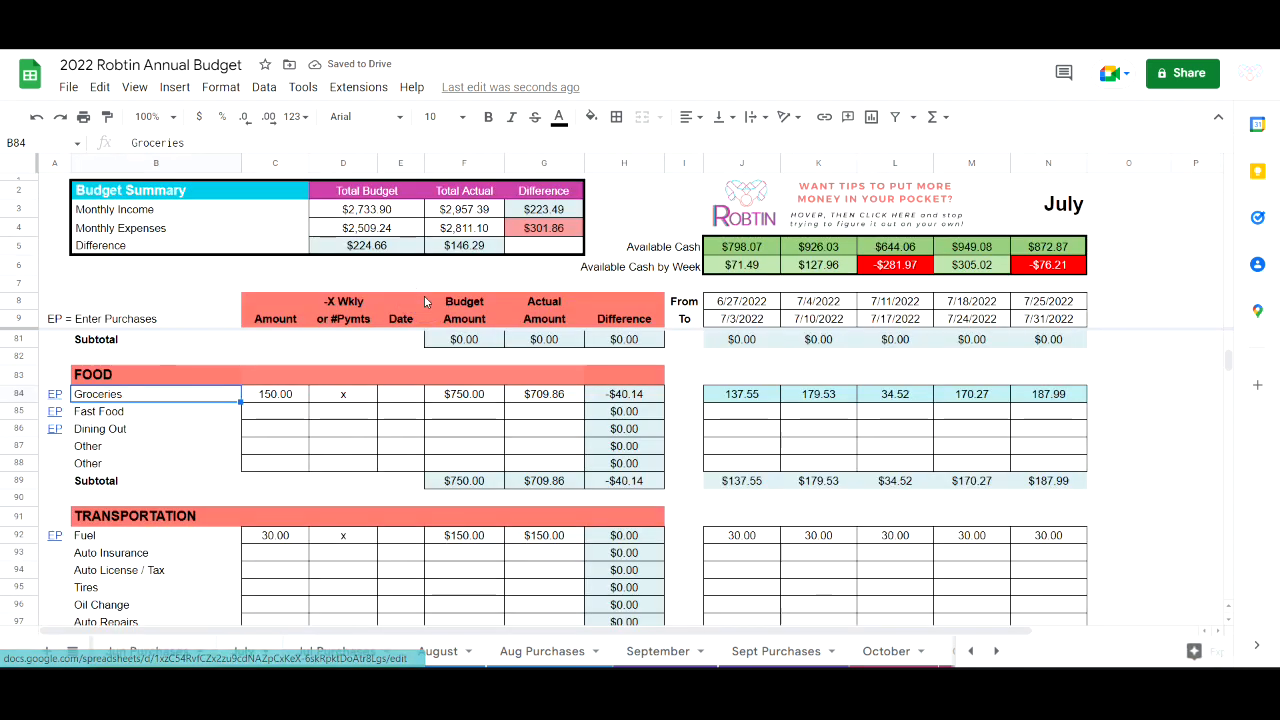
pyautogui.click(731, 395)
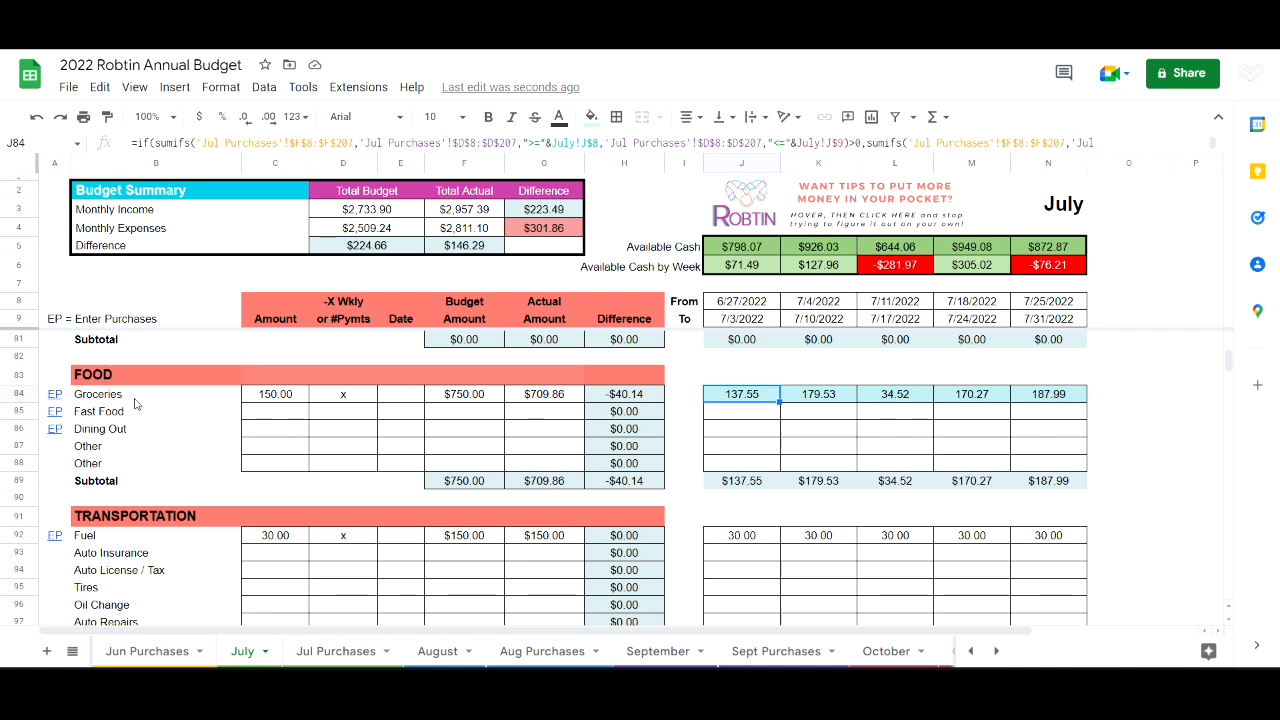
# Rename the Groceries category in the July sheet's Food section as Food at the Store
pyautogui.click(108, 400)
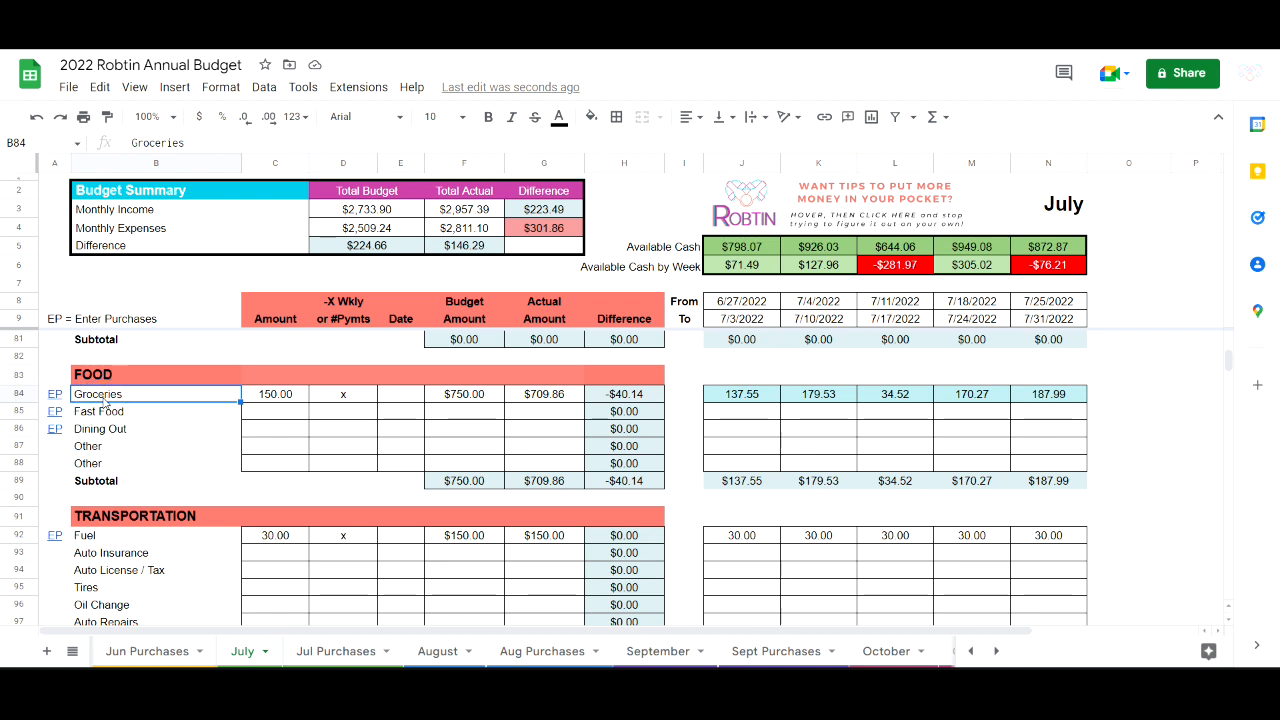
pyautogui.moveTo(55, 397)
pyautogui.write('Food at the Store')
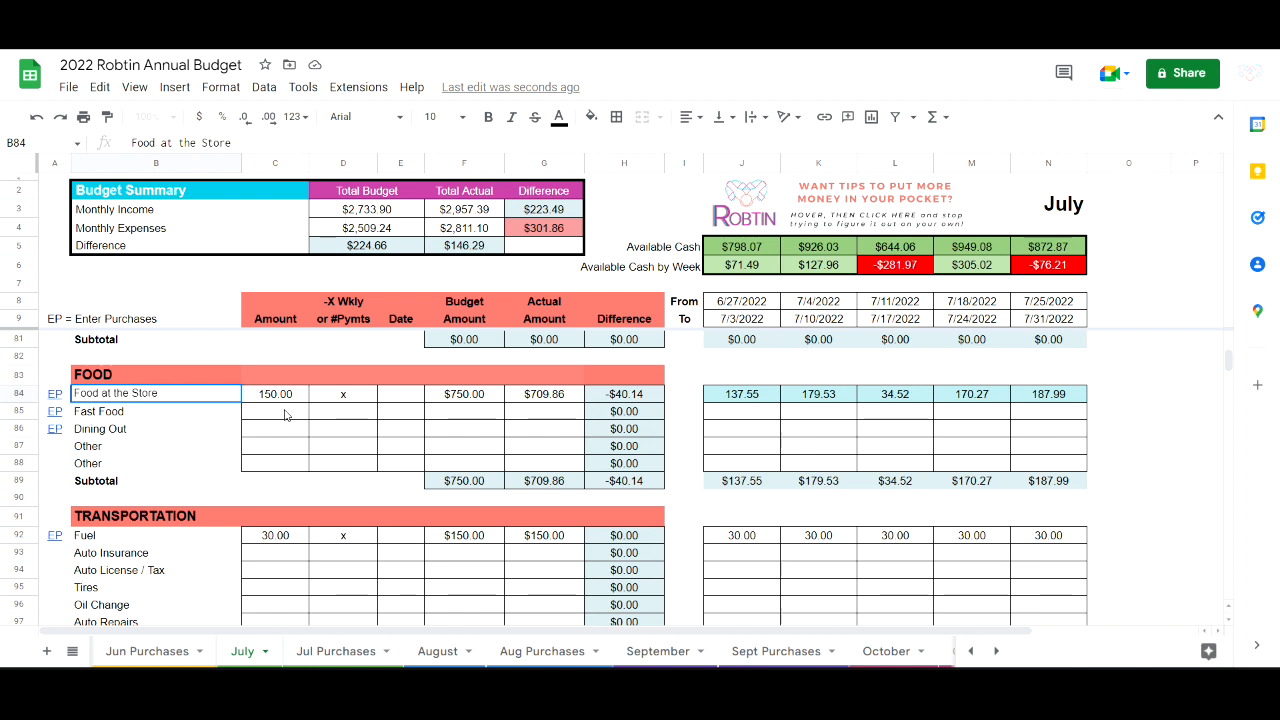
pyautogui.press('Return')
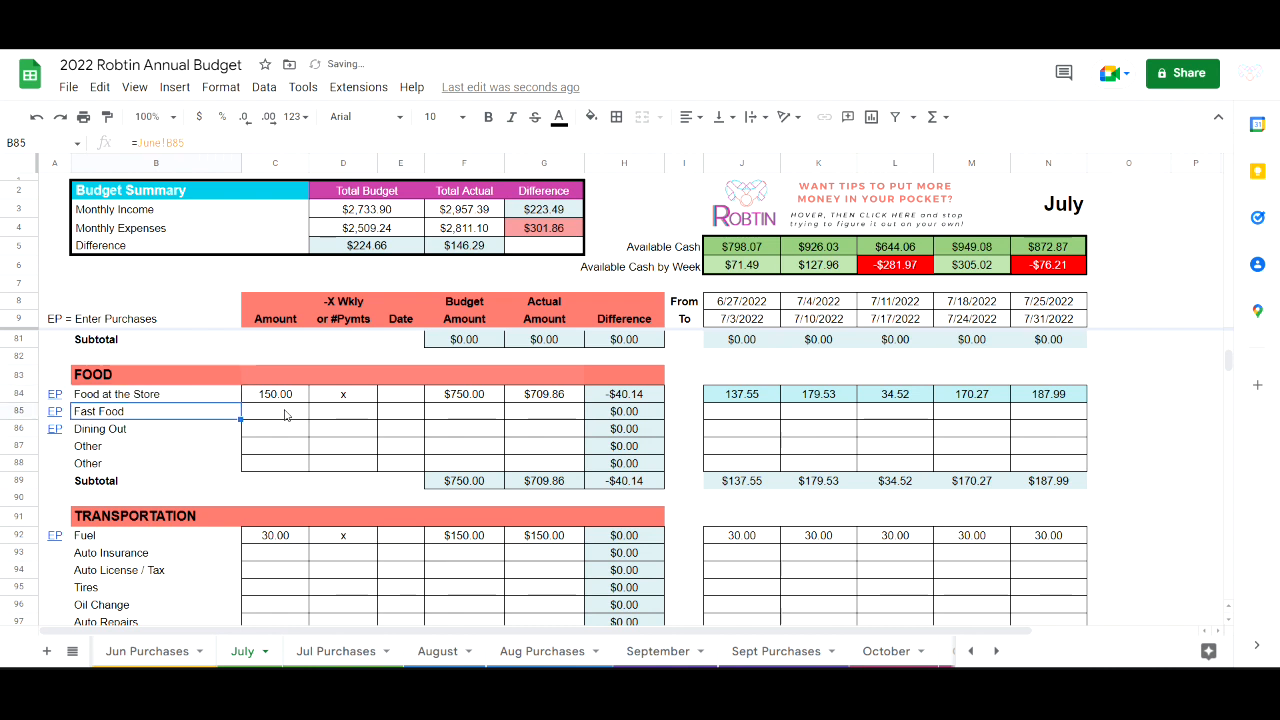
# Follow the renamed category's EP link and check its log title and the linked purchase category names in Jul Purchases
pyautogui.press('Up')
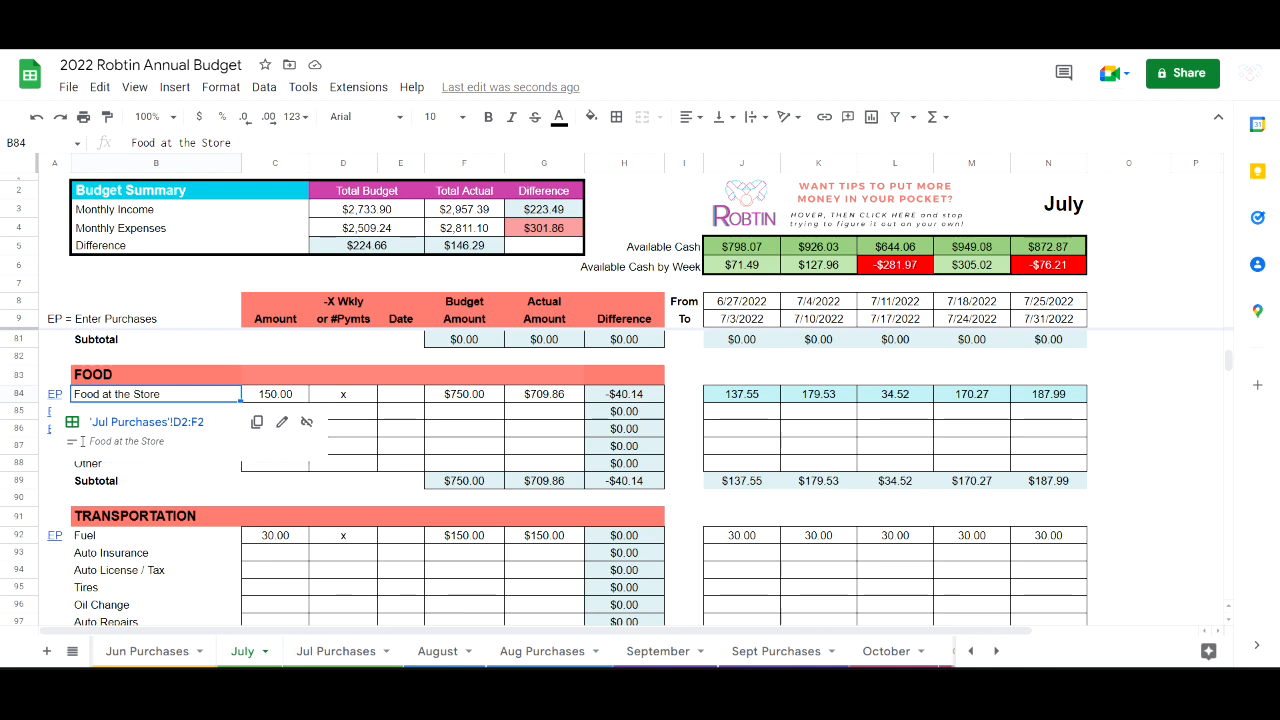
pyautogui.click(145, 423)
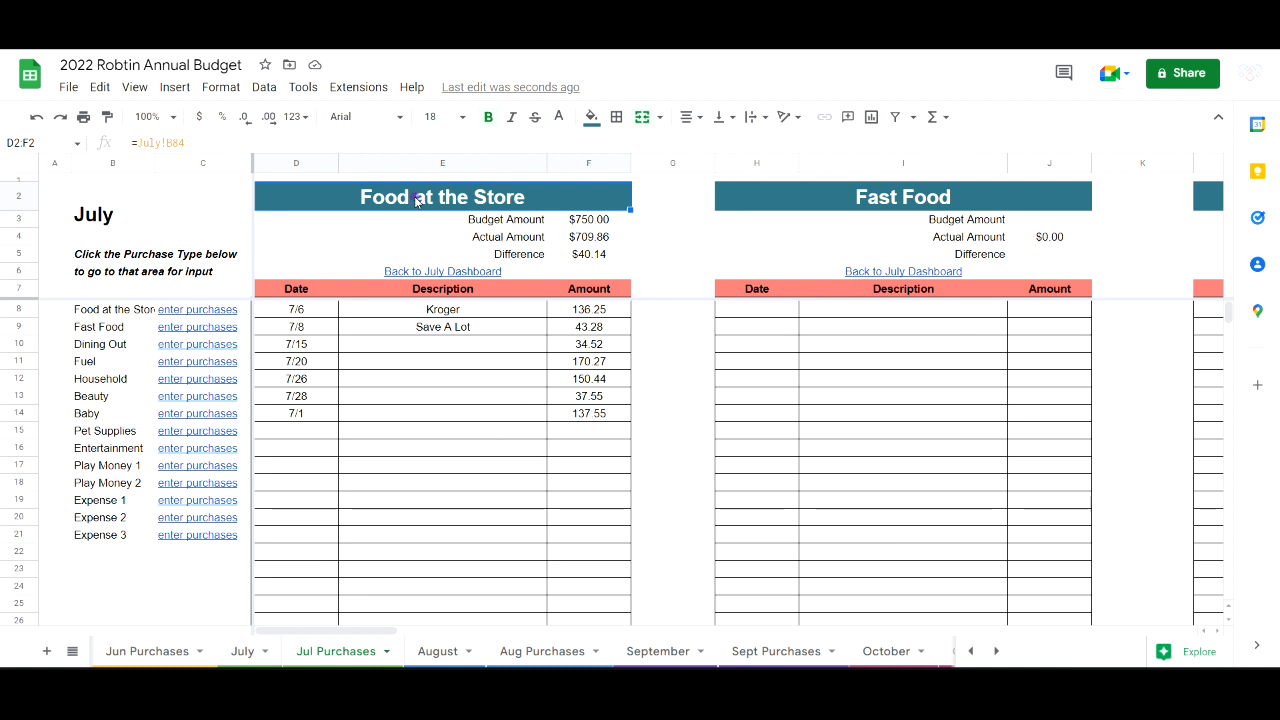
pyautogui.click(89, 313)
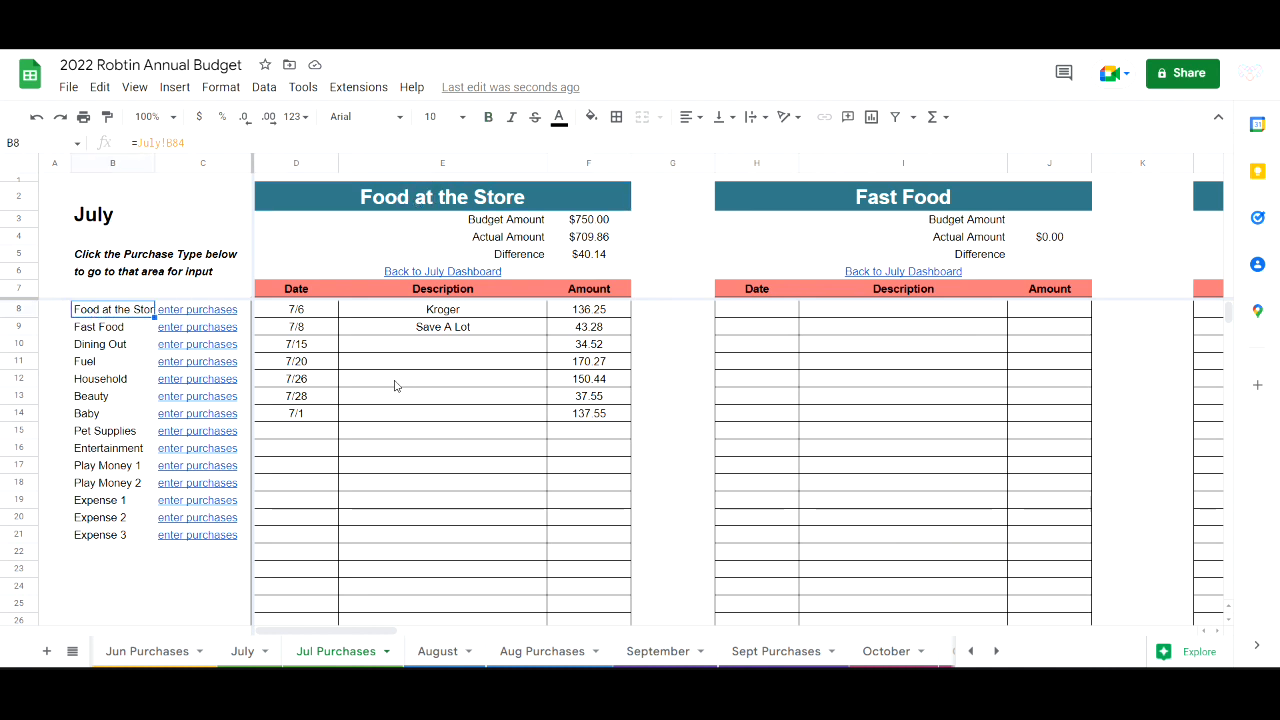
pyautogui.moveTo(205, 384)
pyautogui.click(106, 327)
pyautogui.keyDown('shift'); pyautogui.click(105, 517); pyautogui.keyUp('shift')
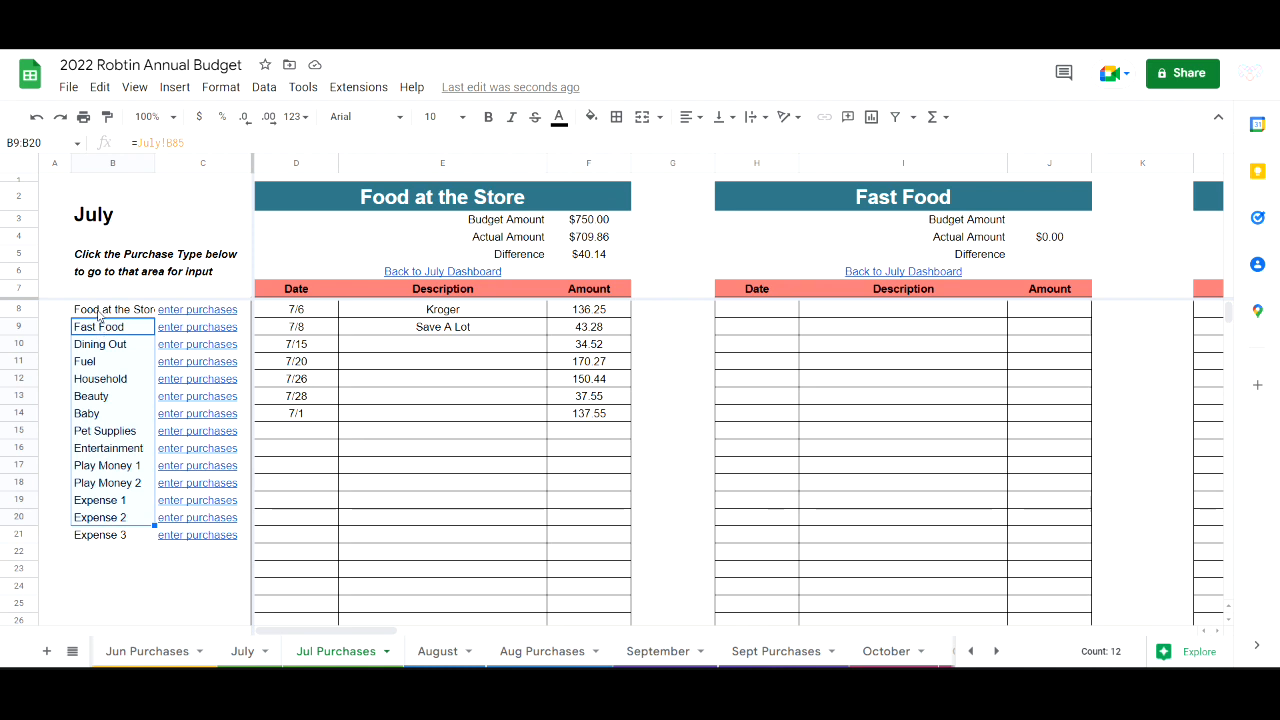
# Go to the Expense 1 log in Jul Purchases and record a purchase dated 7/2 for 13.26, without a description
pyautogui.click(1213, 200)
pyautogui.moveTo(397, 635); pyautogui.dragTo(323, 606)
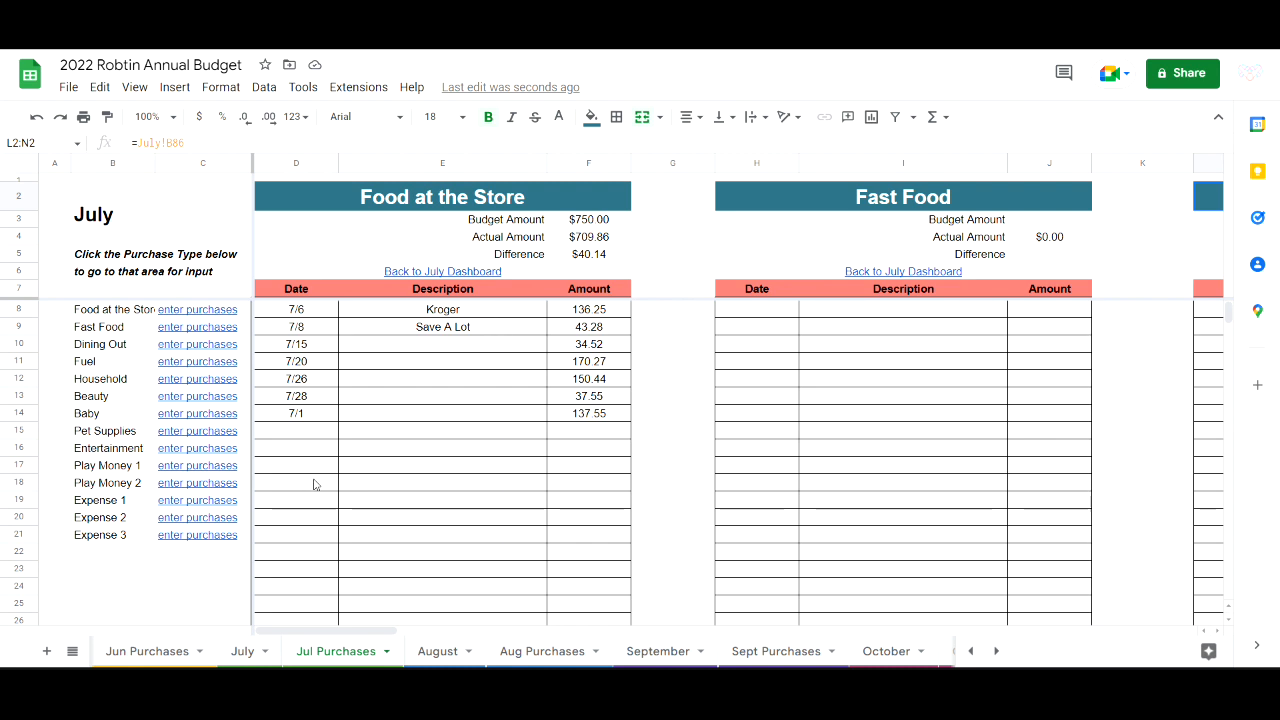
pyautogui.moveTo(209, 505)
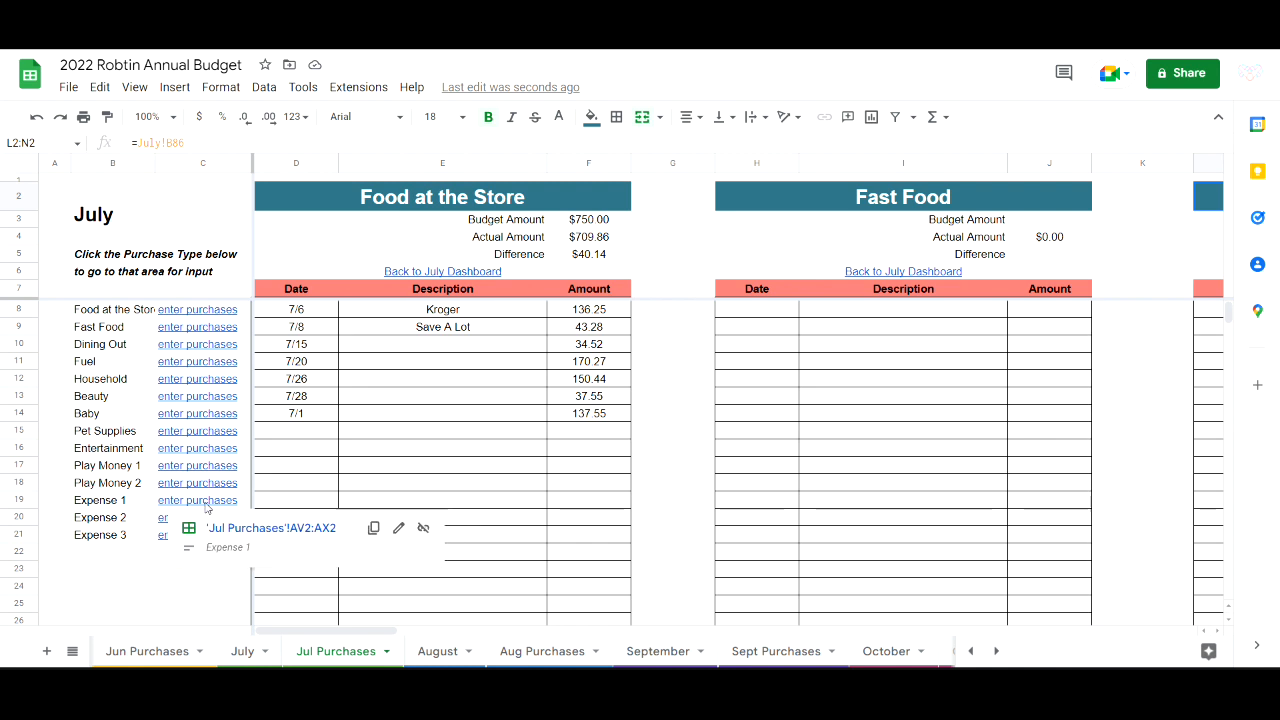
pyautogui.click(232, 532)
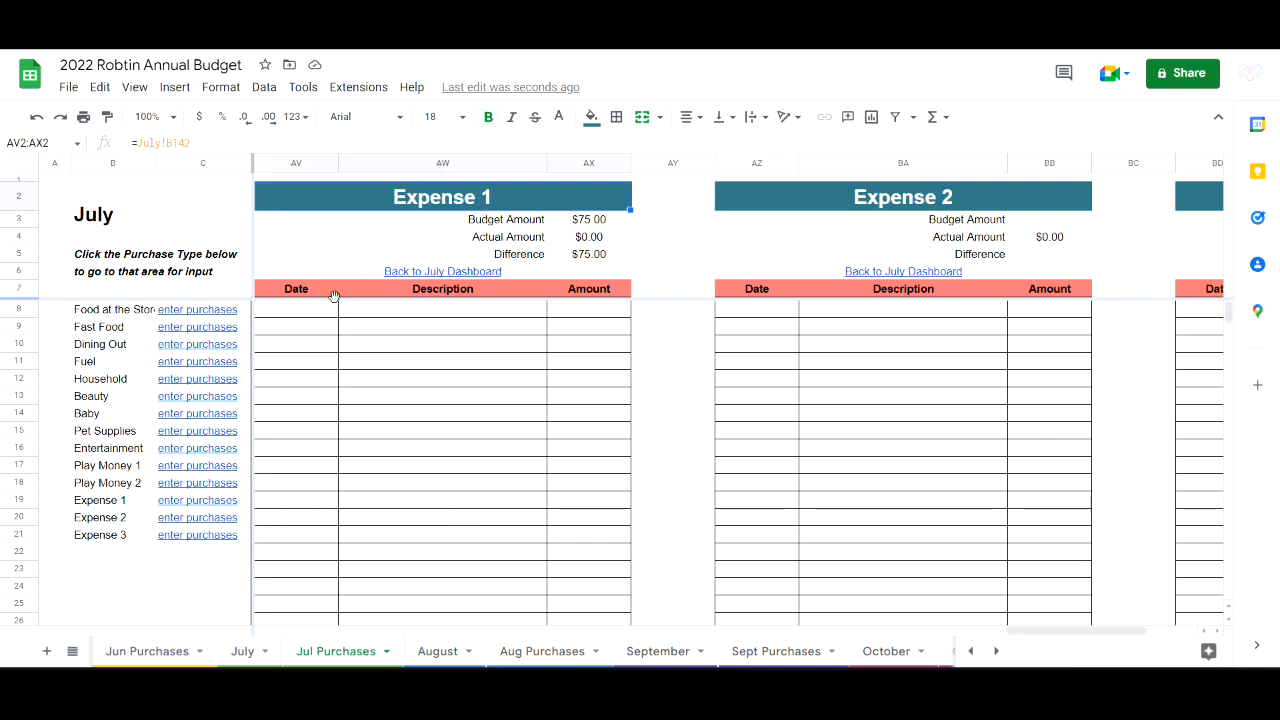
pyautogui.click(310, 311)
pyautogui.write('7/2')
pyautogui.press('Tab')
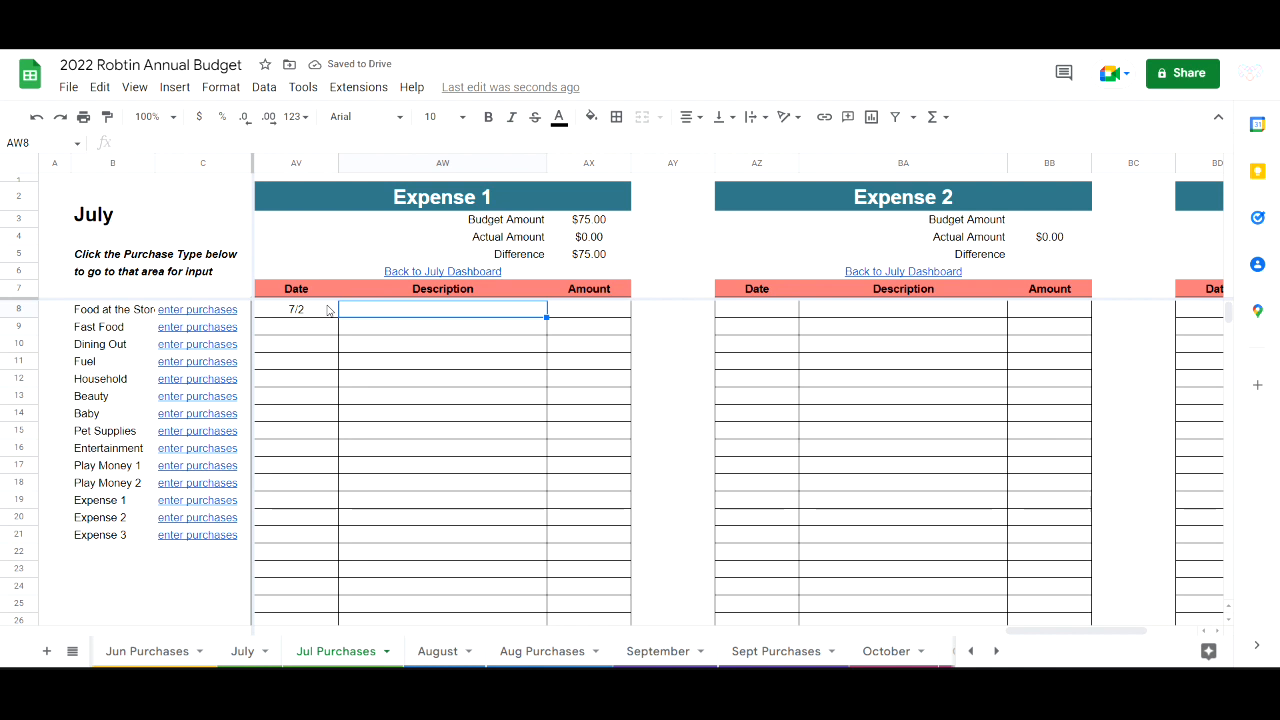
pyautogui.press('Tab')
pyautogui.write('13.26')
pyautogui.hotkey('shift', 'Tab')
# Go to the Fuel log and record a purchase dated 6/29 for 29.22 in its first row
pyautogui.moveTo(178, 366)
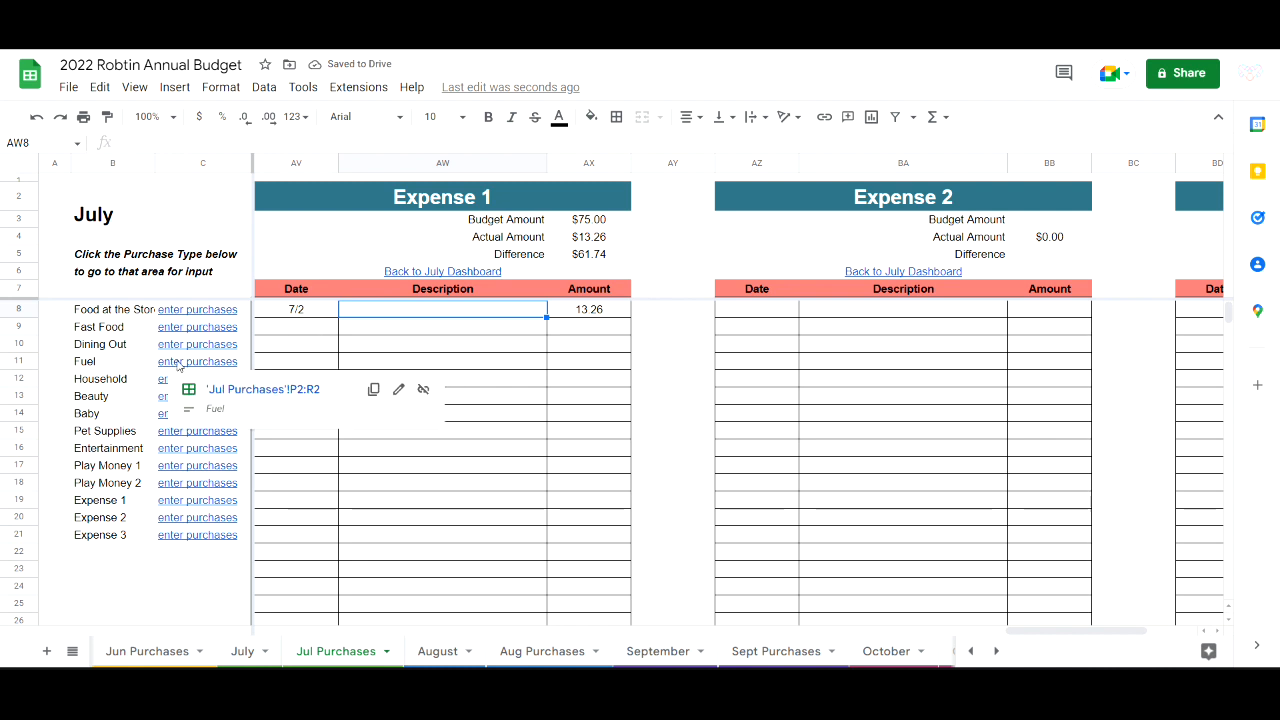
pyautogui.click(240, 389)
pyautogui.click(313, 311)
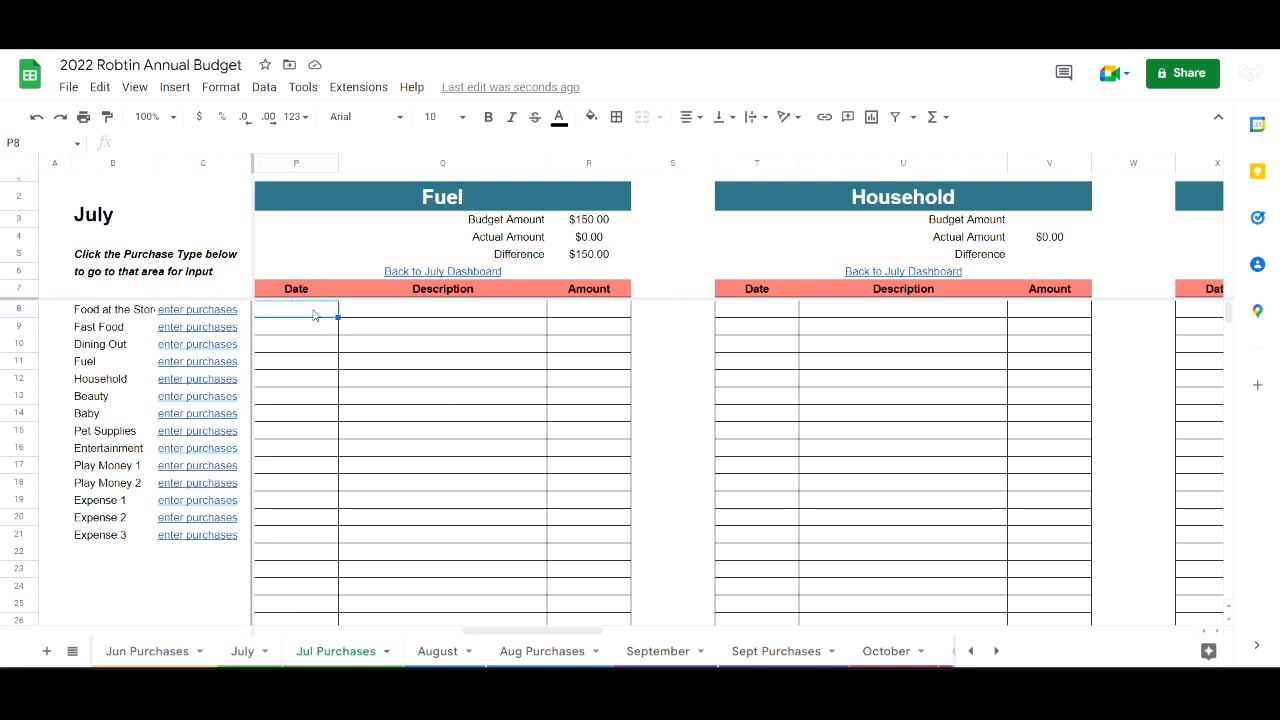
pyautogui.write('6/29')
pyautogui.press('Tab')
pyautogui.press('Tab')
pyautogui.write('29.22')
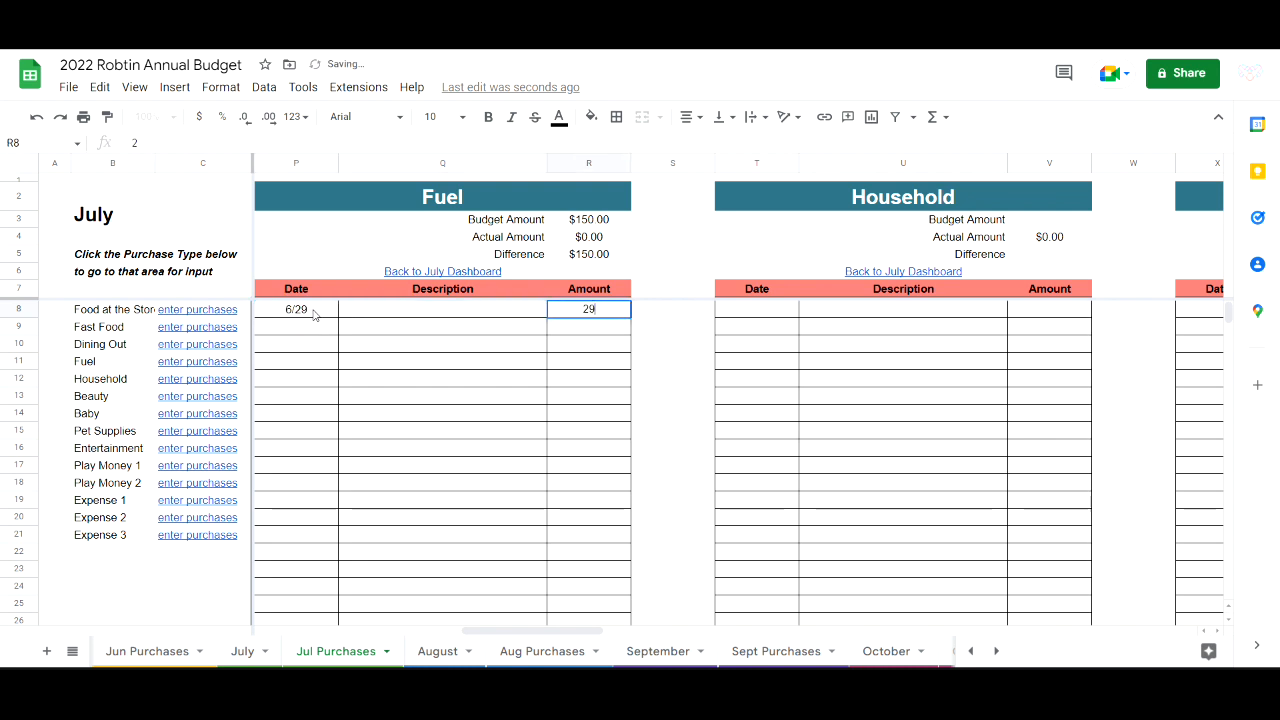
pyautogui.press('Return')
pyautogui.press('Left')
pyautogui.press('Left')
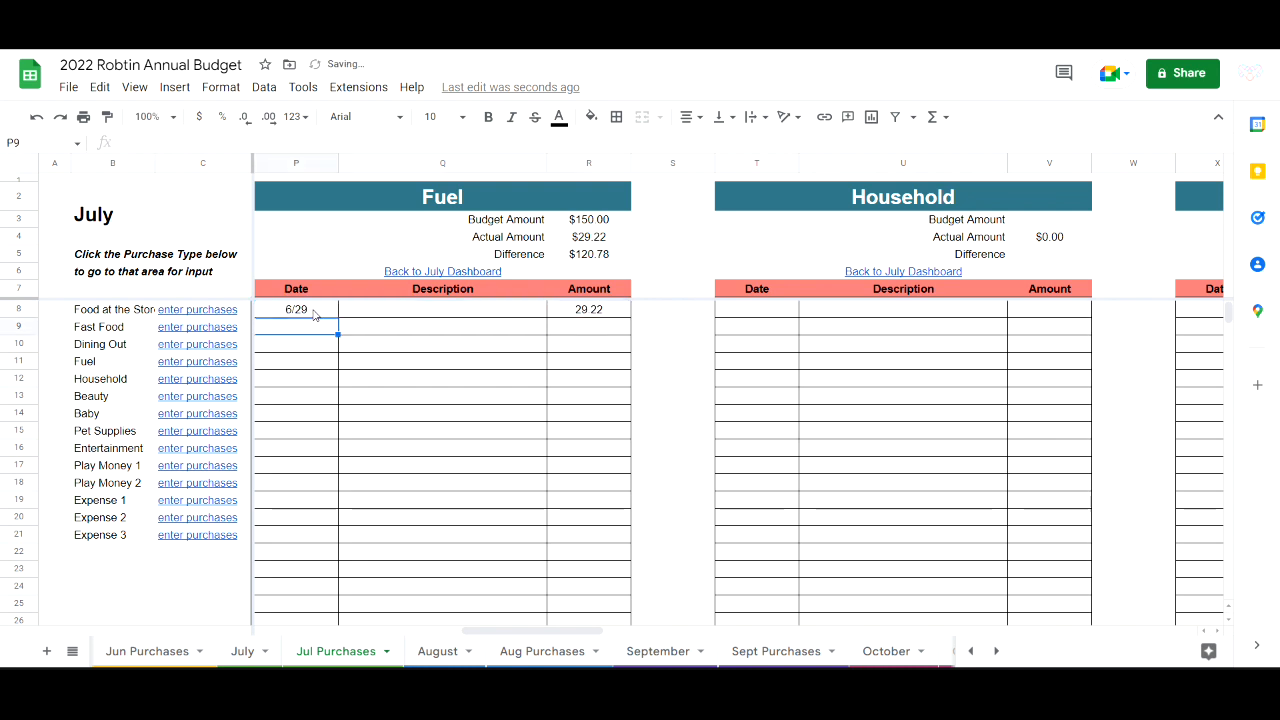
# Record a second Fuel purchase dated 7/5 for 32.48, leaving the description empty
pyautogui.write('7/5')
pyautogui.press('Tab')
pyautogui.press('Tab')
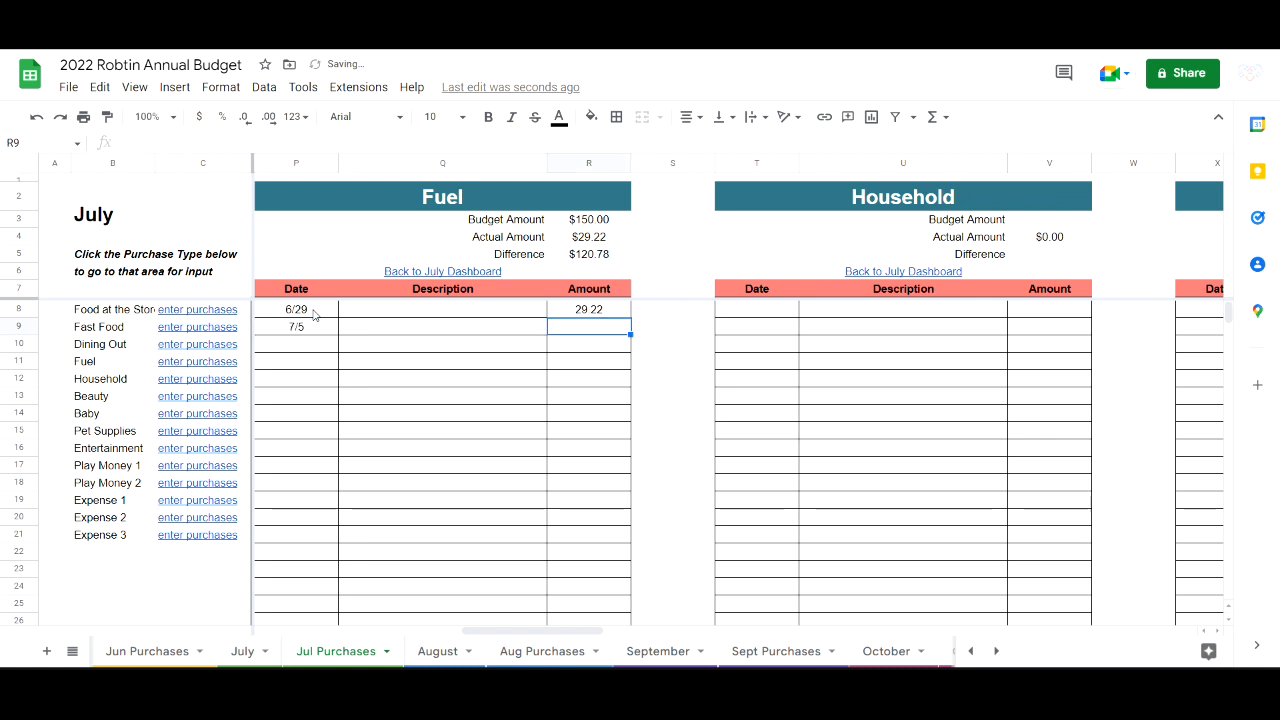
pyautogui.write('32.48')
pyautogui.press('Return')
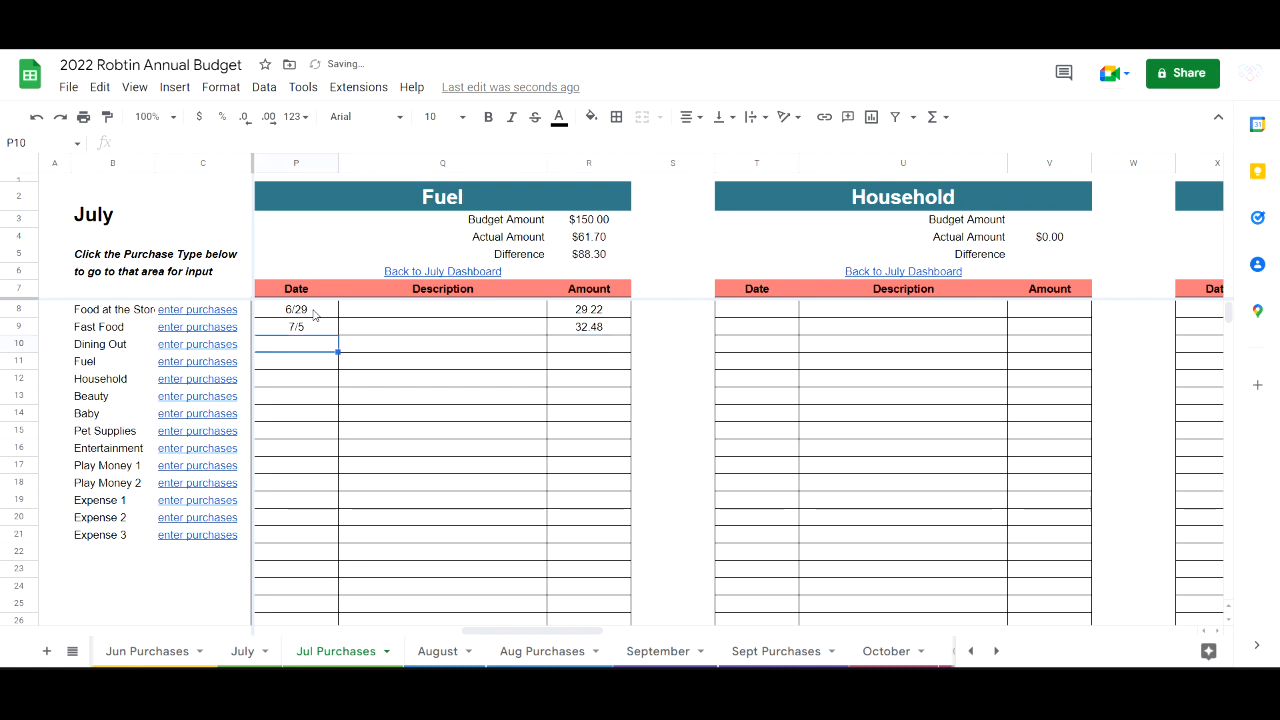
# Record a third Fuel purchase dated 7/15 for 39.47, leaving the description empty
pyautogui.write('7/15')
pyautogui.press('Tab')
pyautogui.press('Tab')
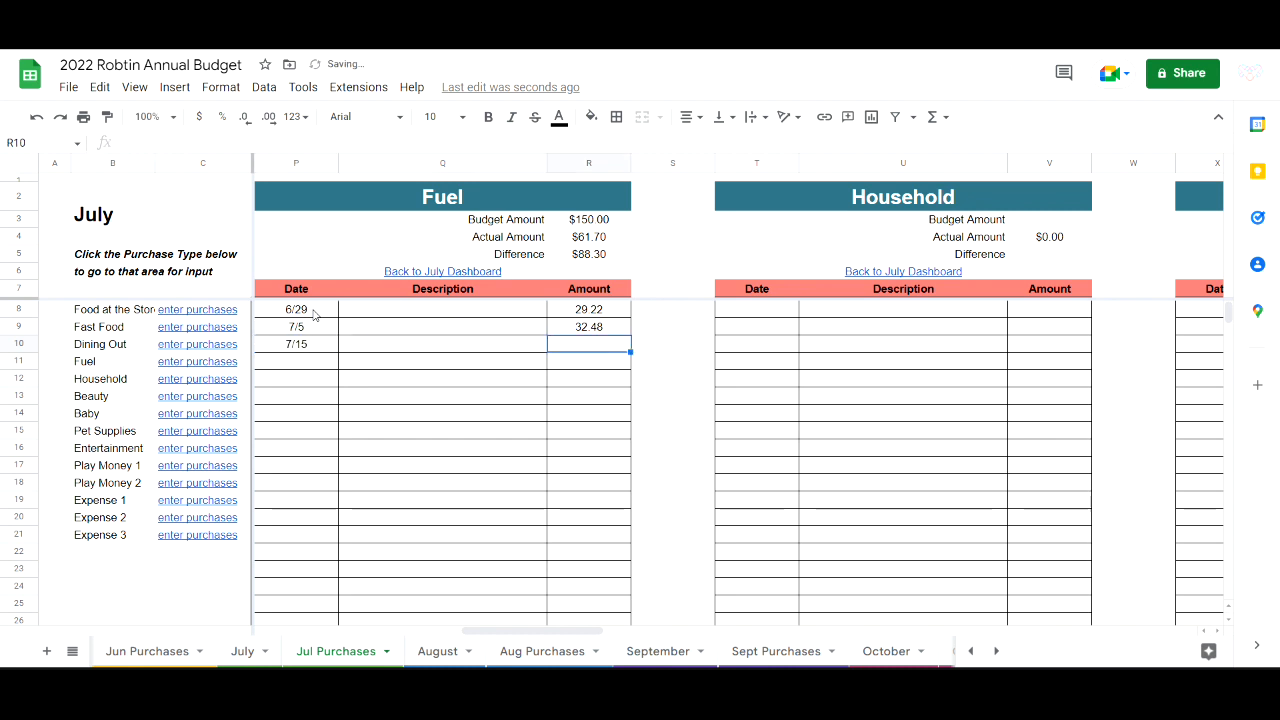
pyautogui.write('39.')
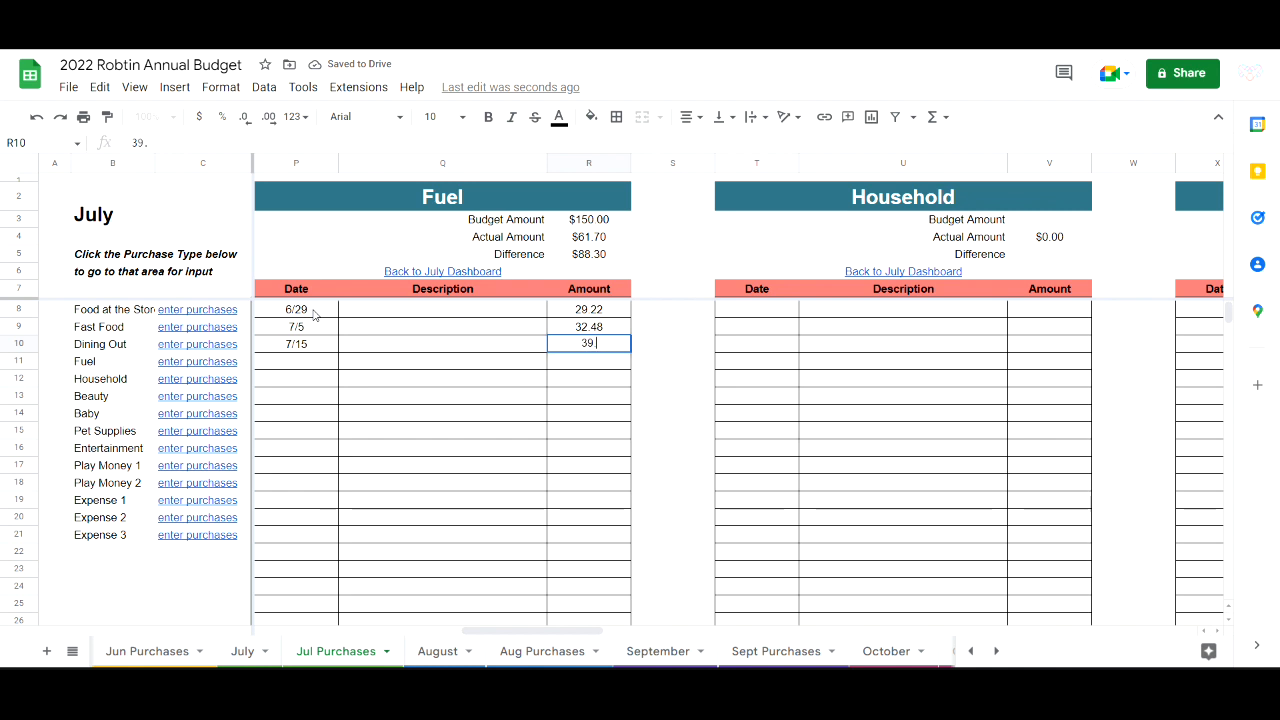
pyautogui.write('47')
pyautogui.press('Return')
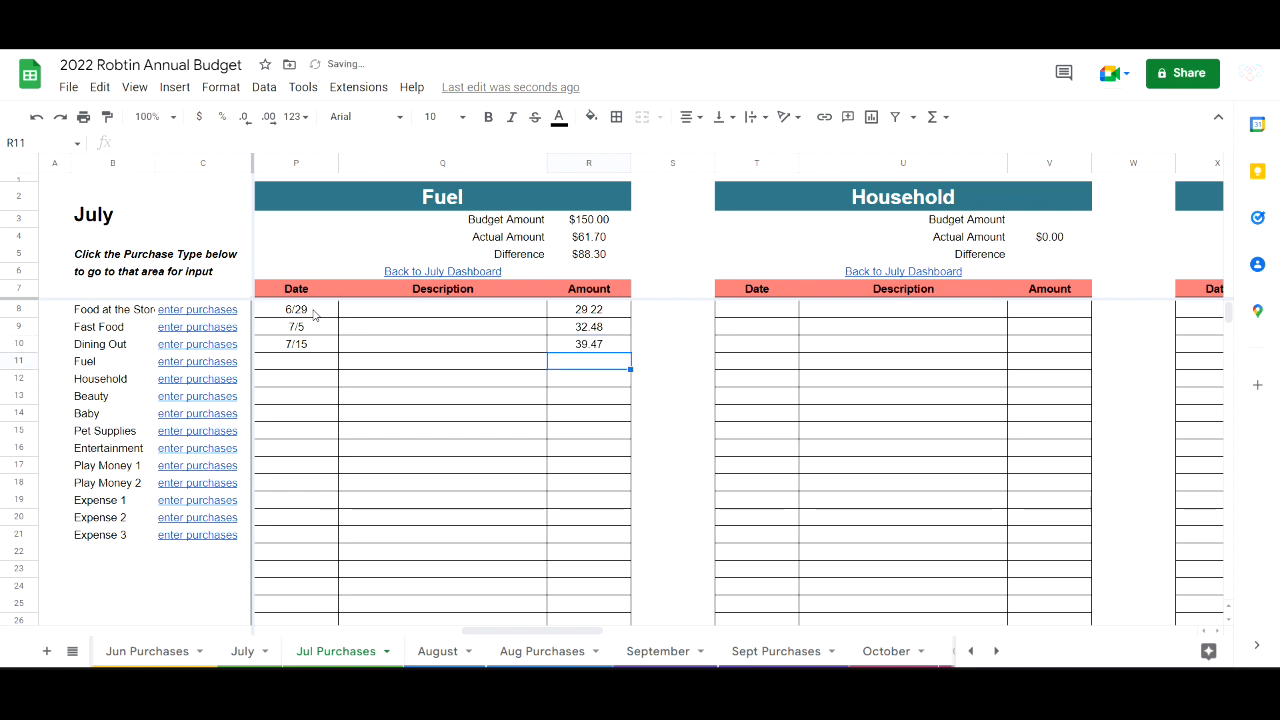
# Record a fourth Fuel purchase dated 7/23 for 24.11, leaving the description empty
pyautogui.write('7/')
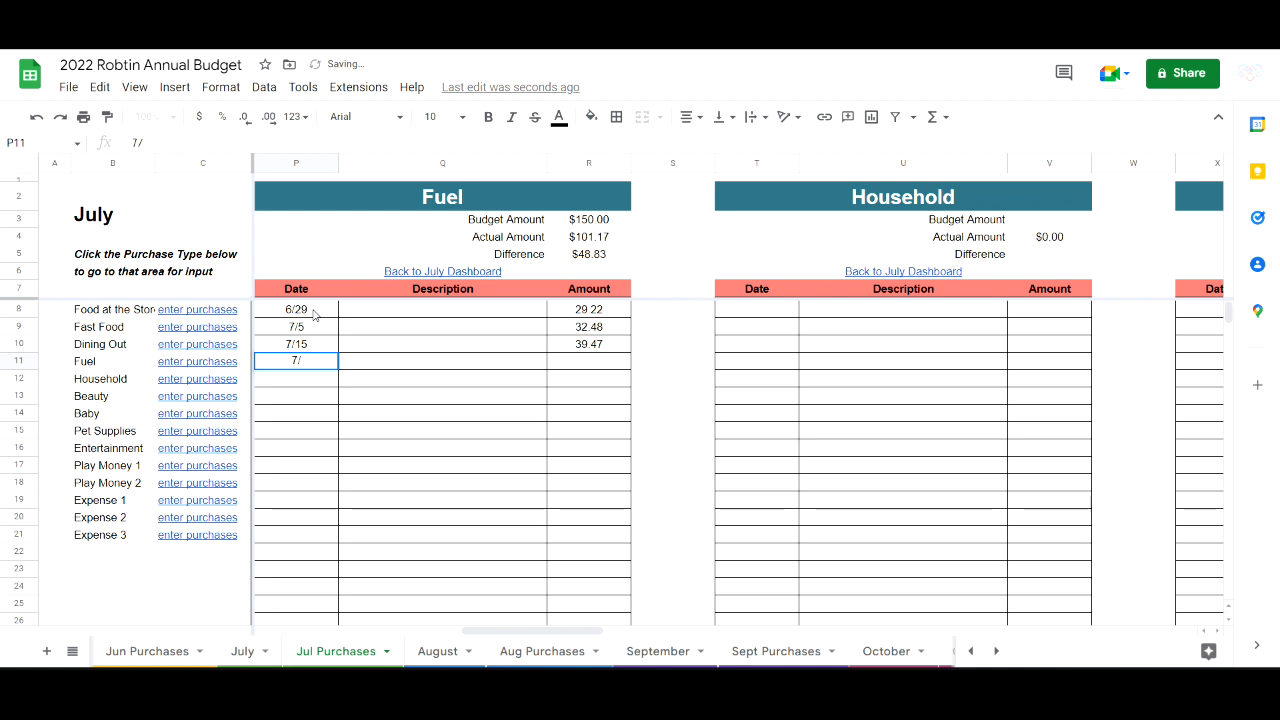
pyautogui.write('23')
pyautogui.press('Tab')
pyautogui.press('Tab')
pyautogui.write('24.11')
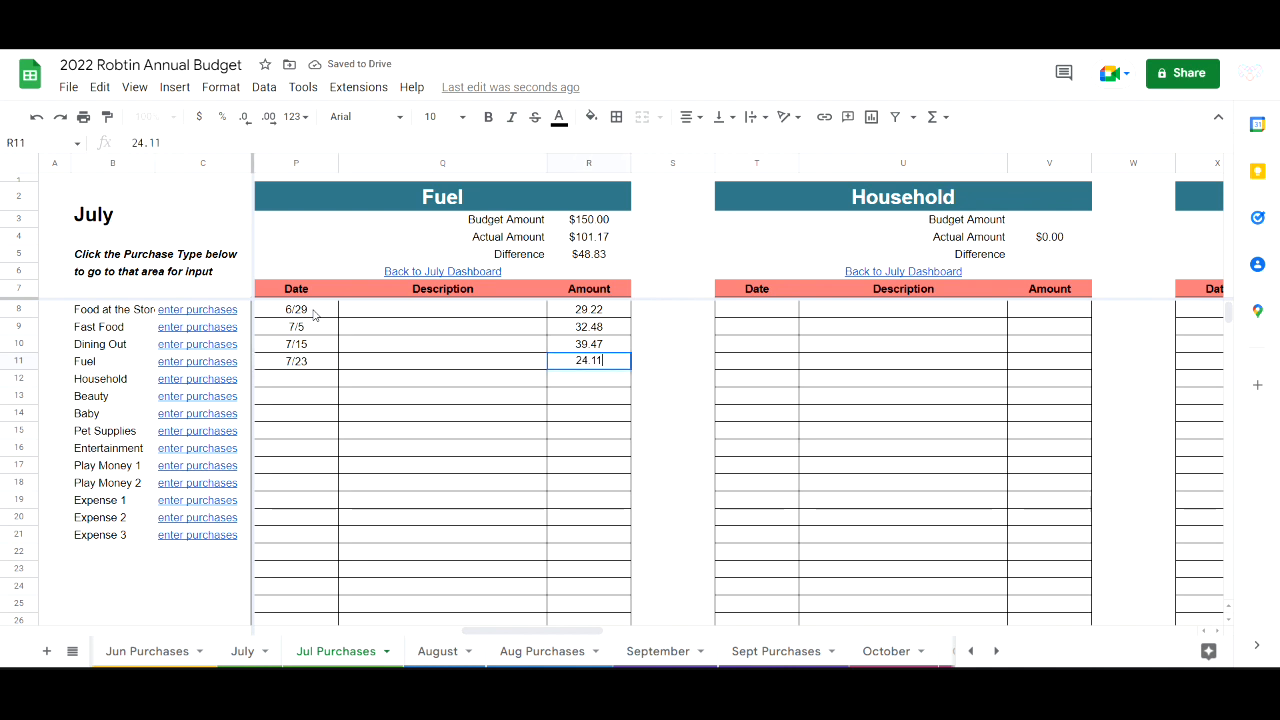
pyautogui.press('Return')
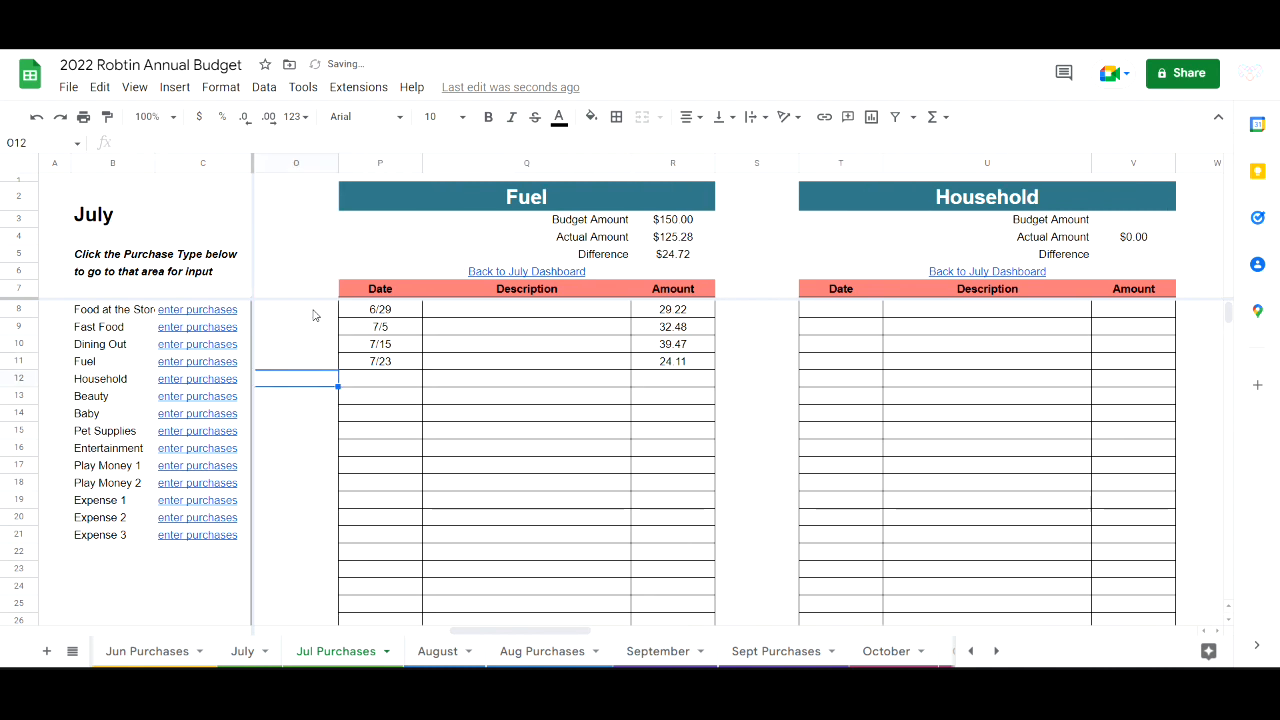
# Record a fifth Fuel purchase dated 7/30 for 16.88, leaving the description empty
pyautogui.write('7/30')
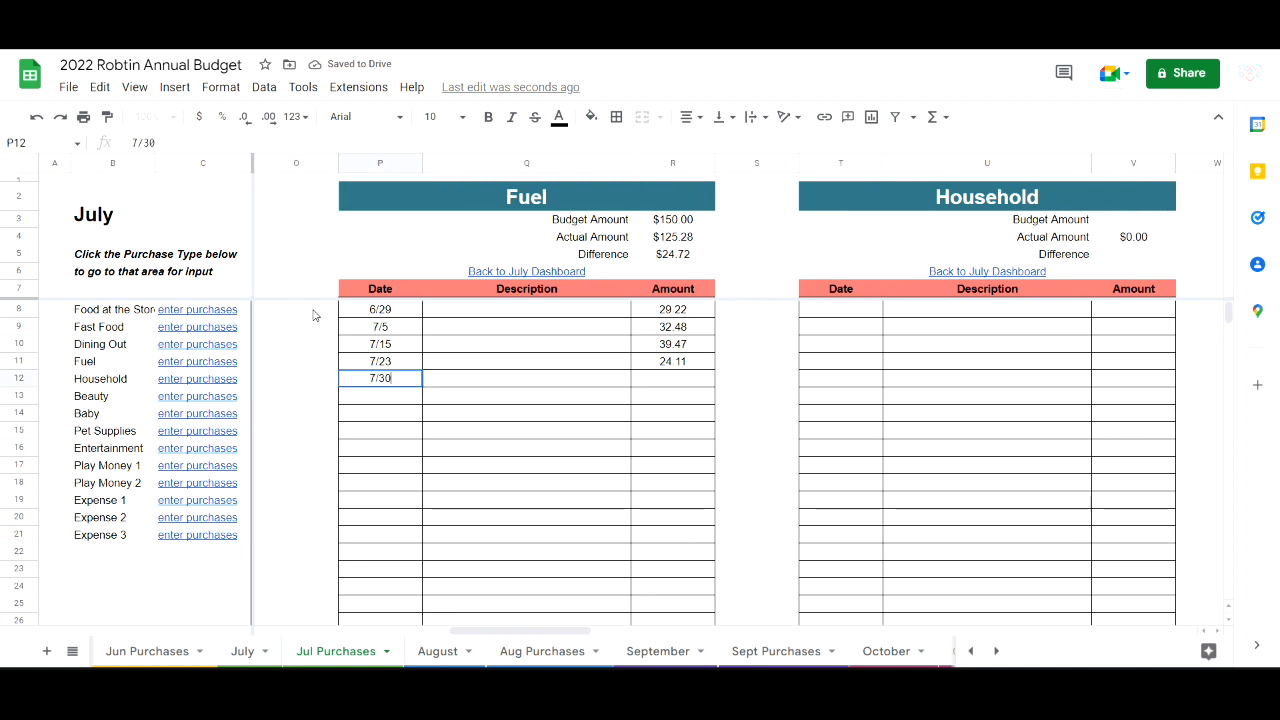
pyautogui.press('Tab')
pyautogui.press('Tab')
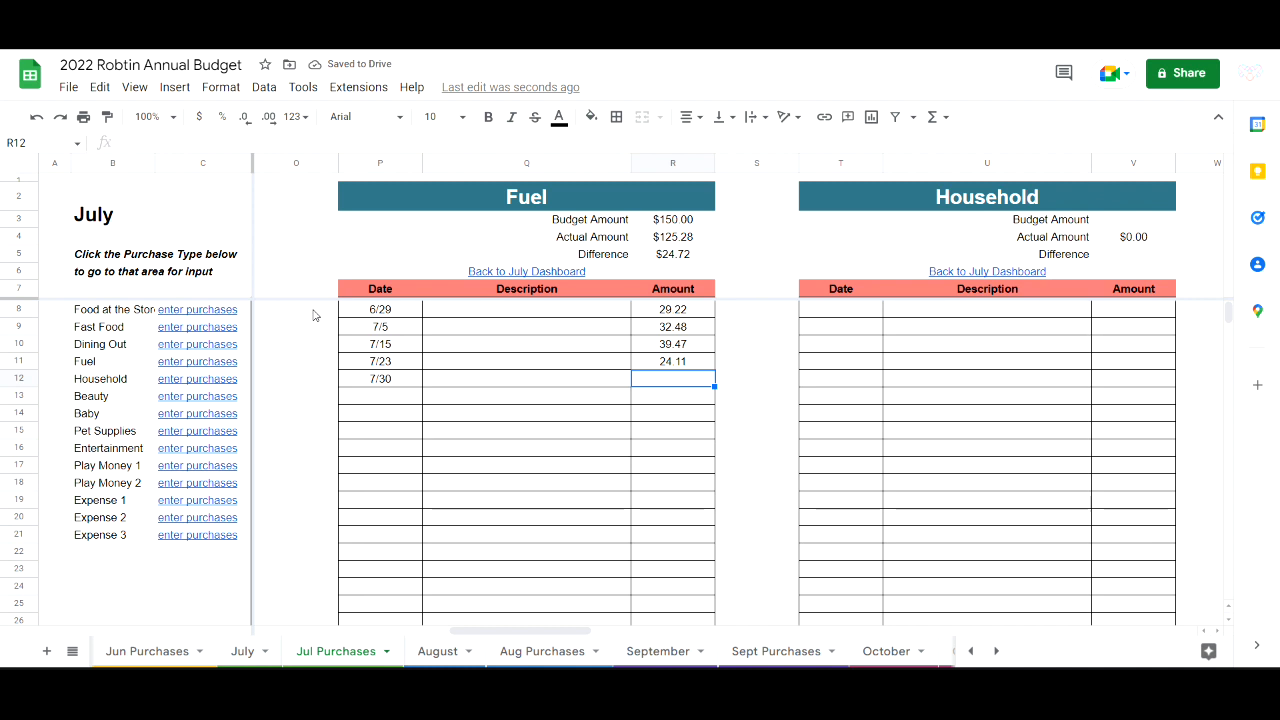
pyautogui.write('16.88')
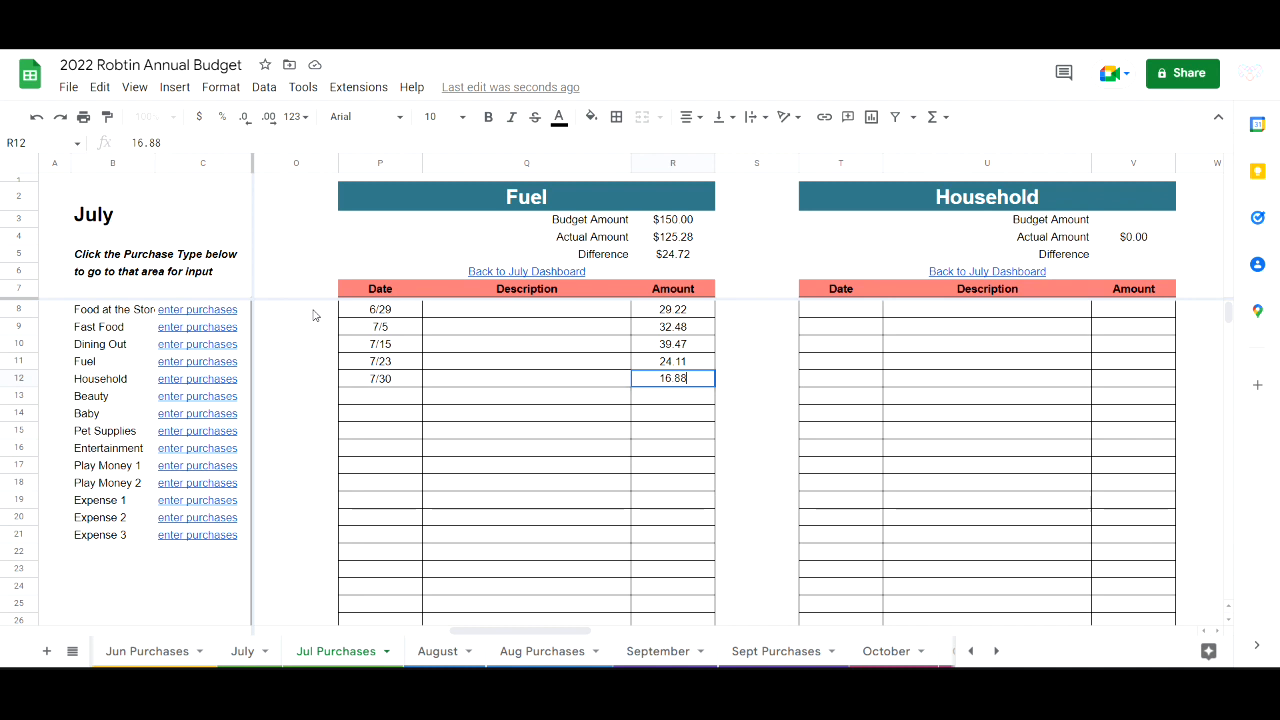
pyautogui.press('Return')
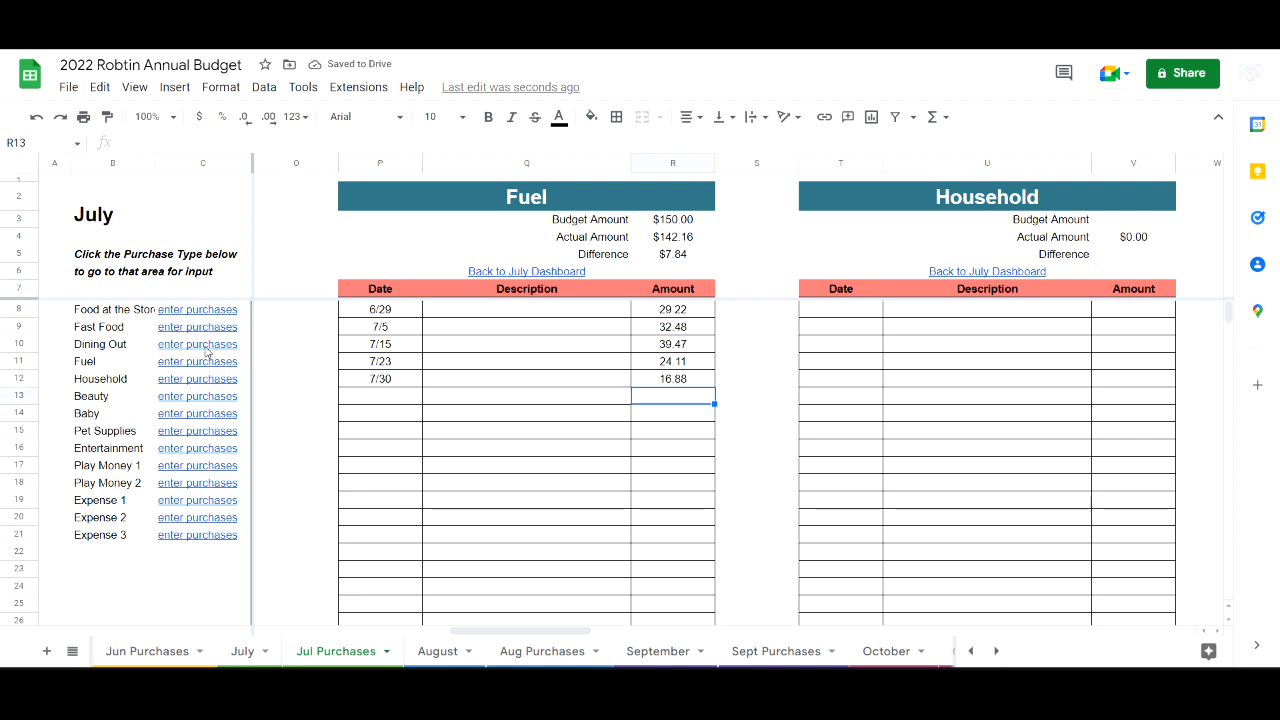
# Return to the Fuel row of the July dashboard through the Fuel log's link
pyautogui.moveTo(185, 347)
pyautogui.moveTo(535, 274)
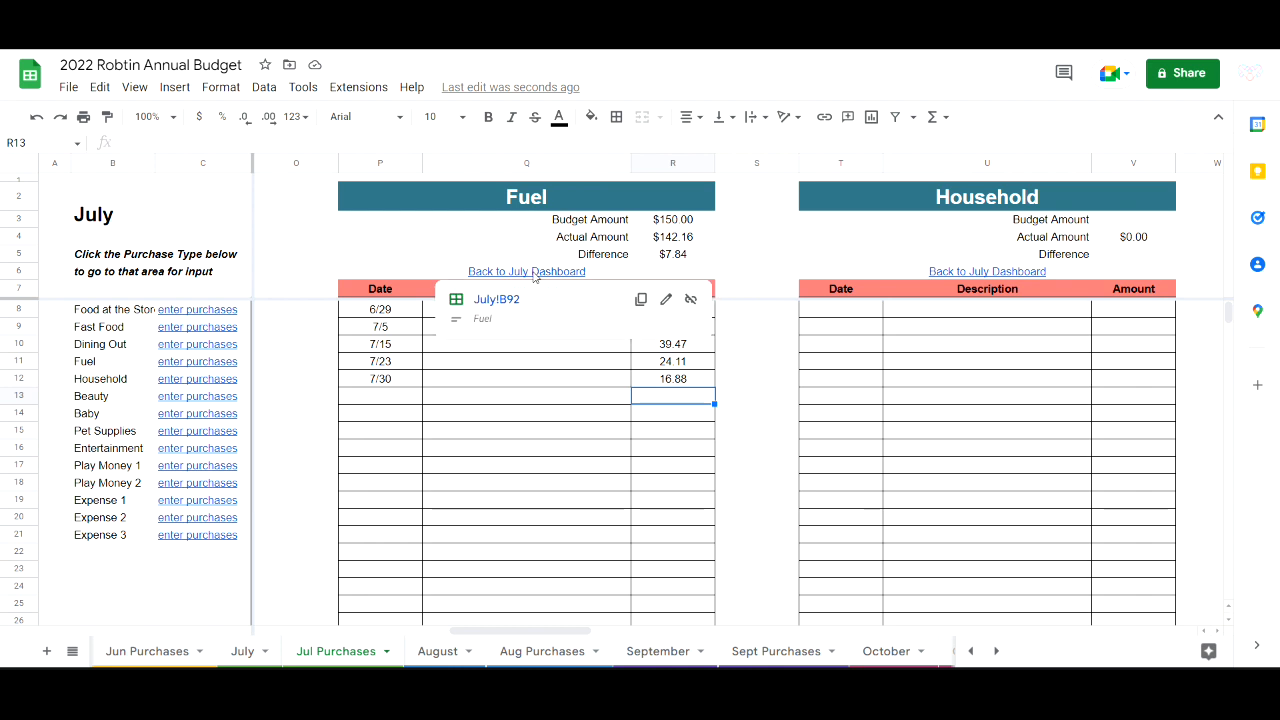
pyautogui.click(492, 300)
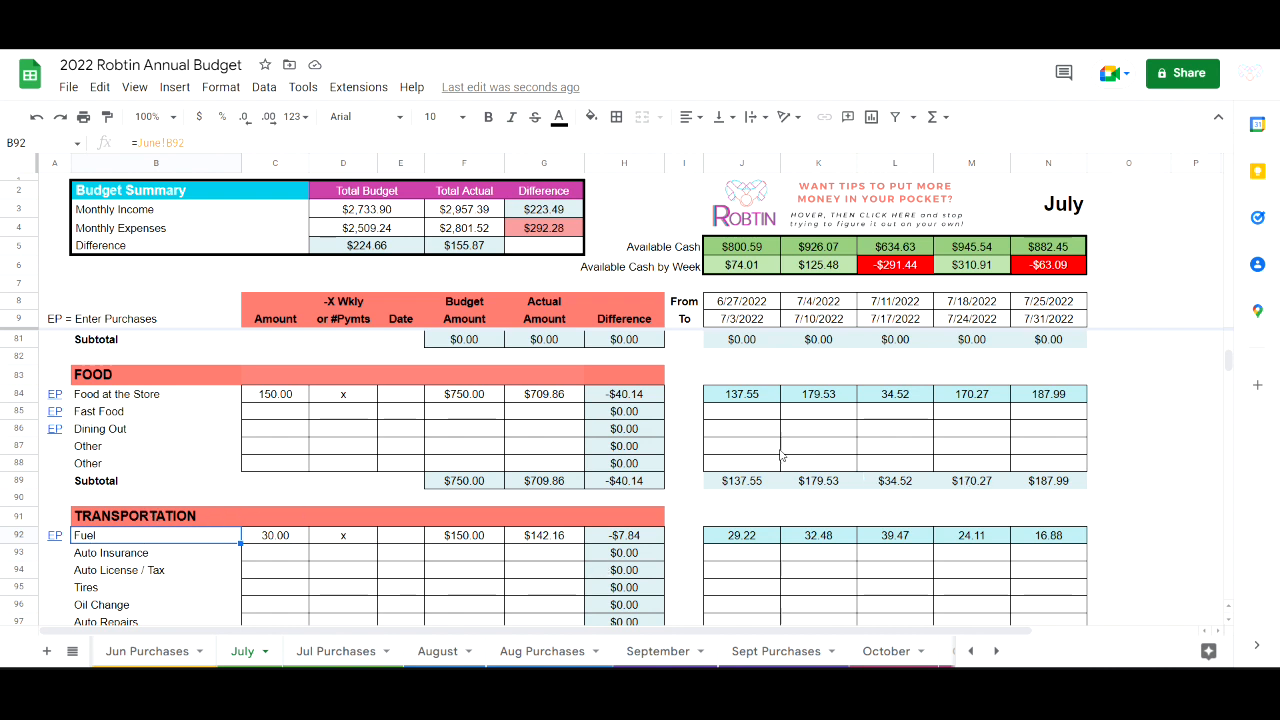
# Rename the Food at the Store category in the July sheet's Food section as Groceries
pyautogui.click(180, 395)
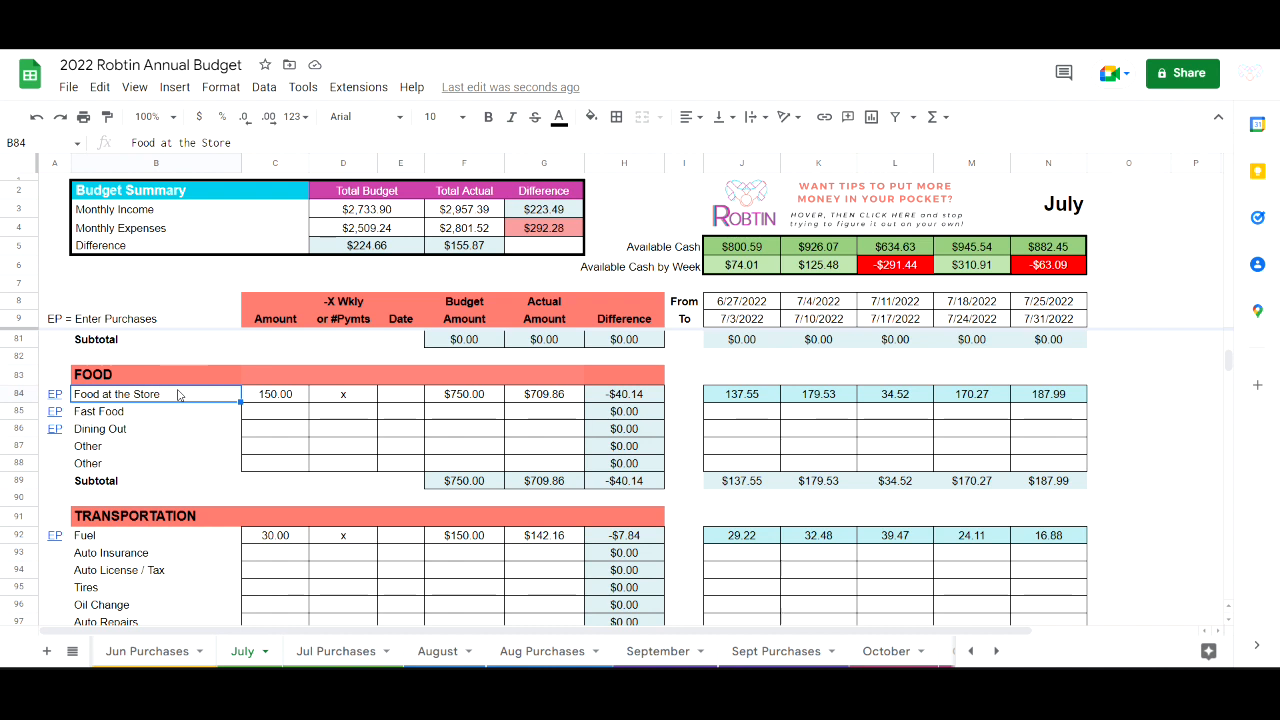
pyautogui.write('Groc')
pyautogui.write('eries')
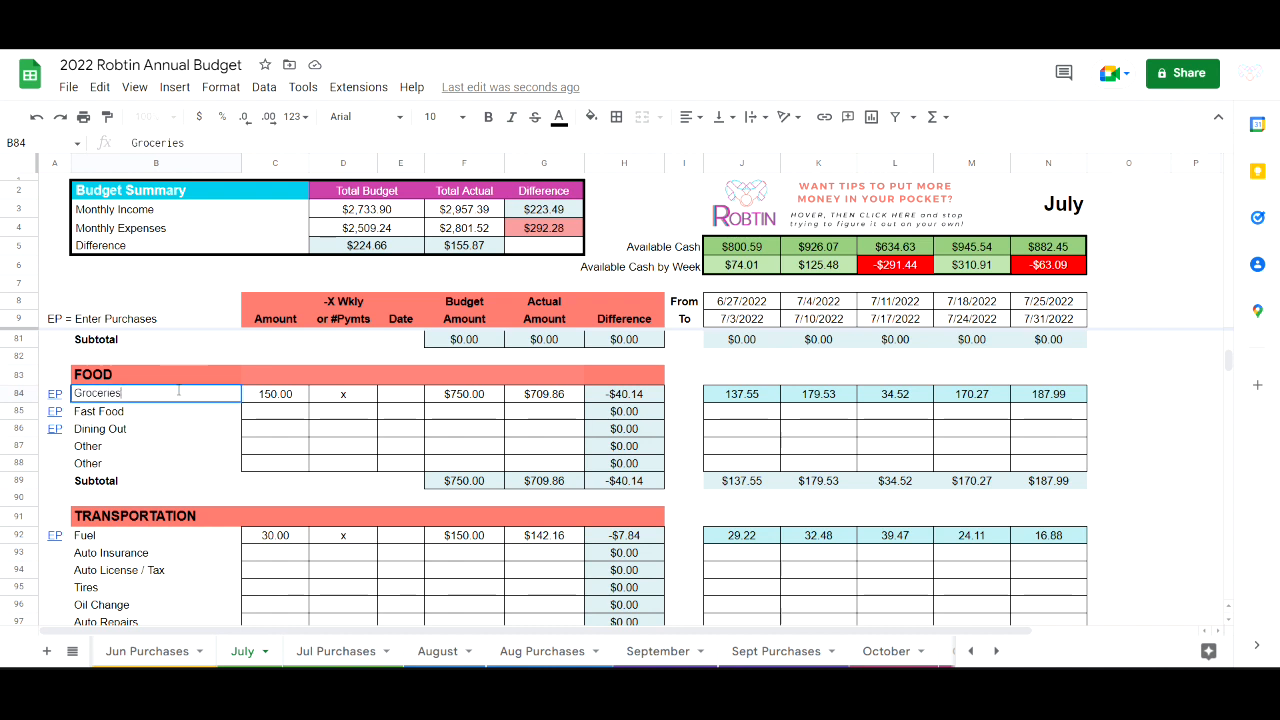
pyautogui.press('Return')
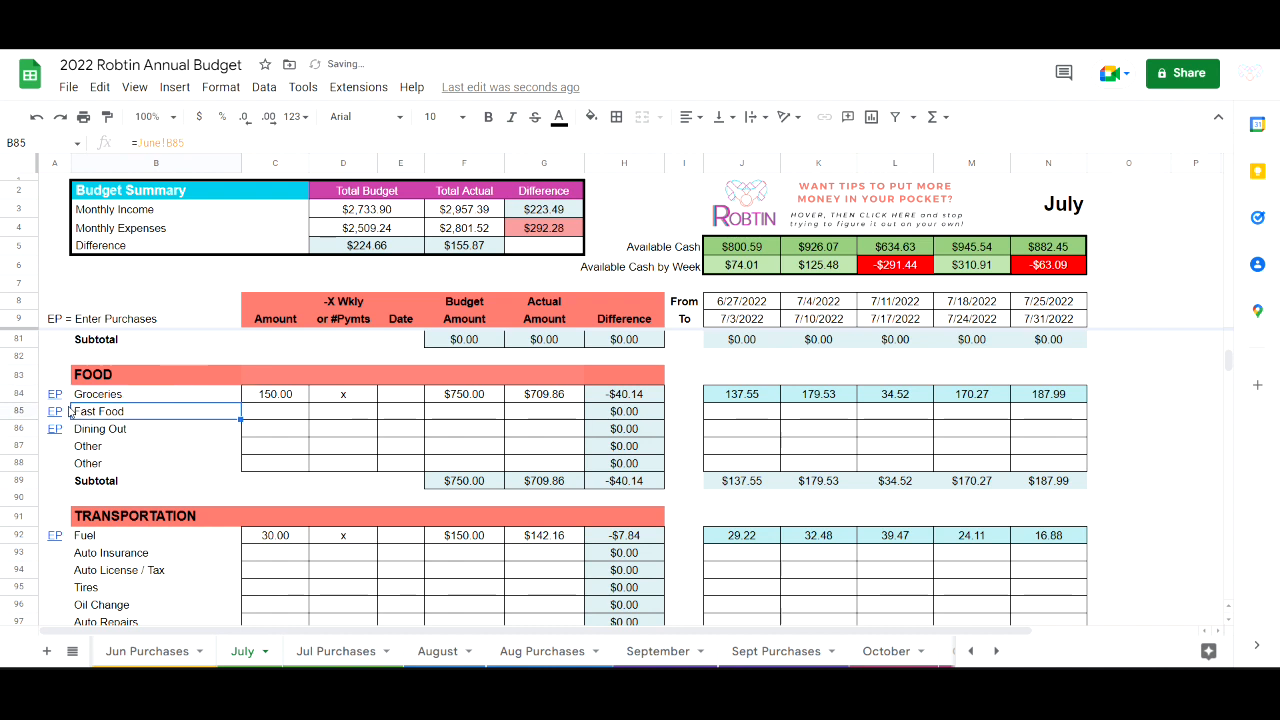
# Clear the Expense 1 amounts in the July sheet's Other section for the four weeks from 7/4/2022 through 7/31/2022
pyautogui.moveTo(57, 399)
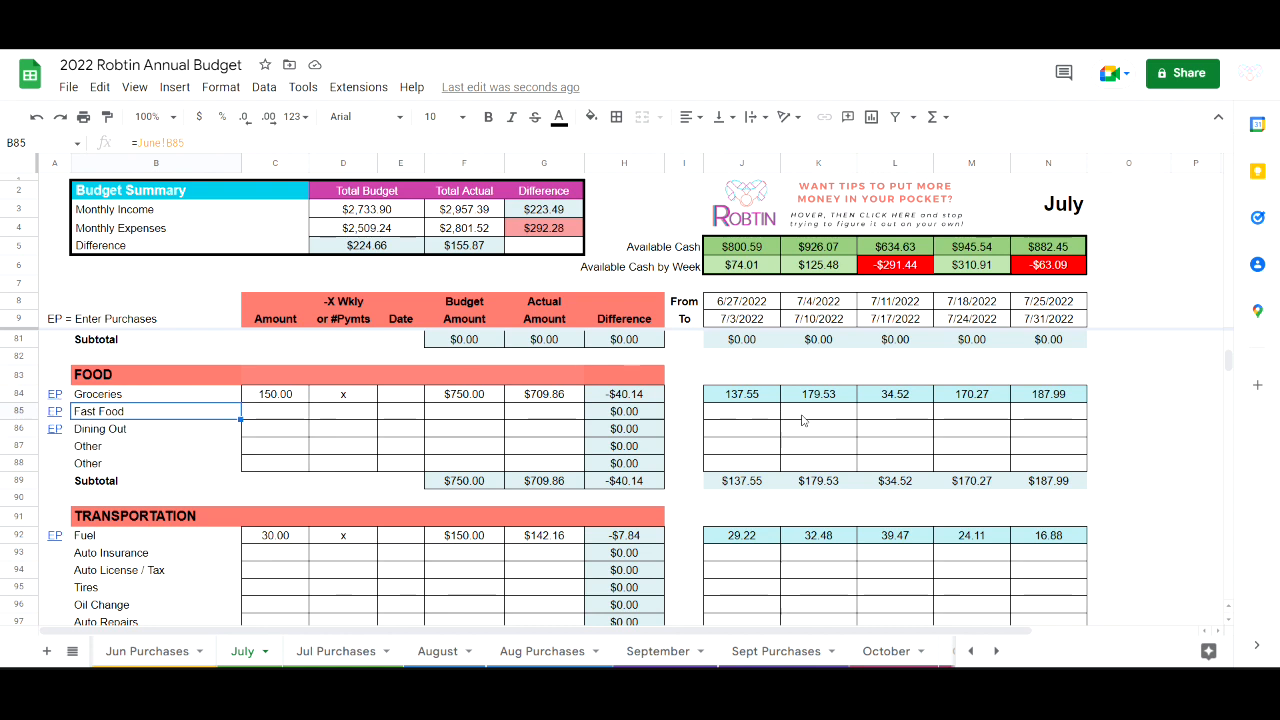
pyautogui.scroll(-2, 803, 420)
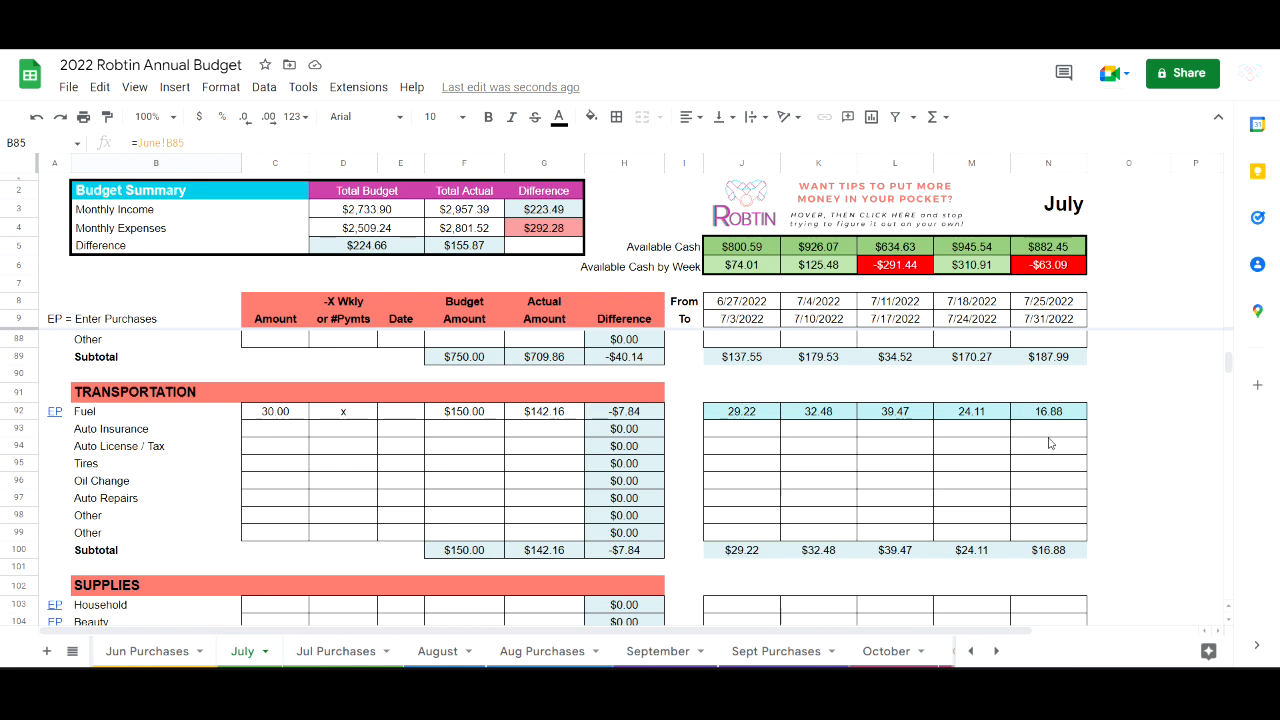
pyautogui.scroll(-8, 1049, 443)
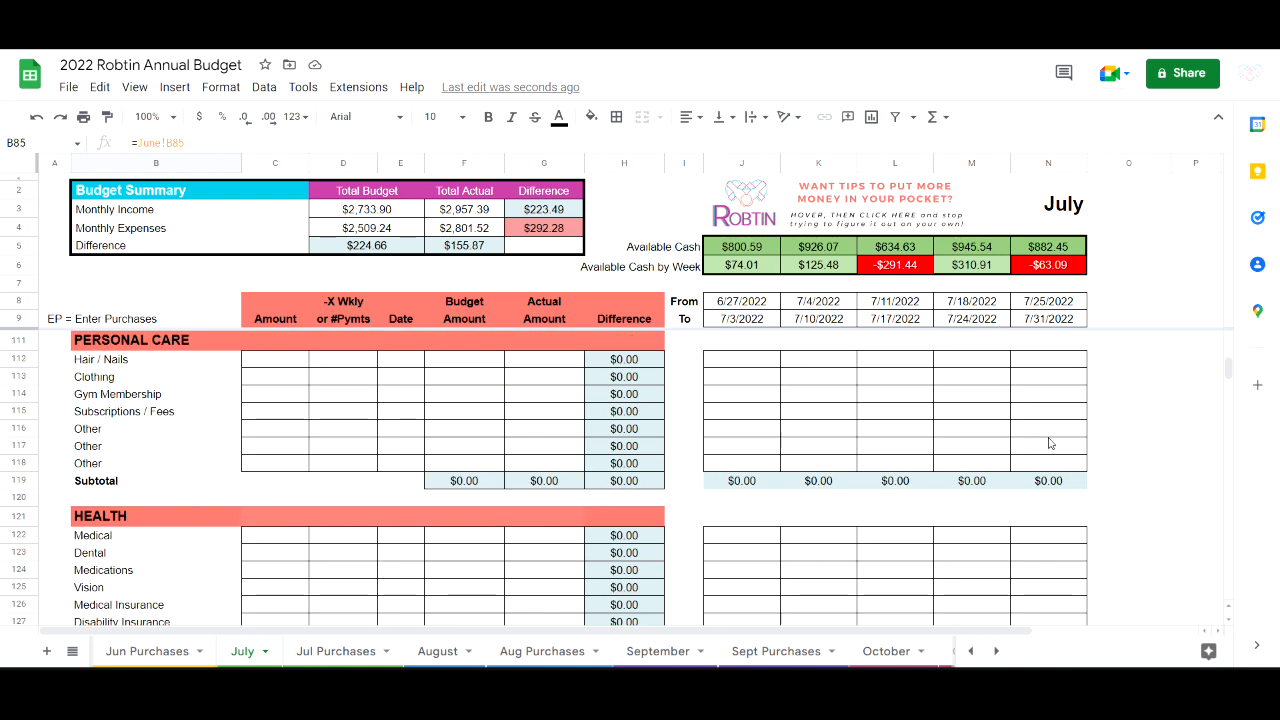
pyautogui.scroll(-6, 1049, 443)
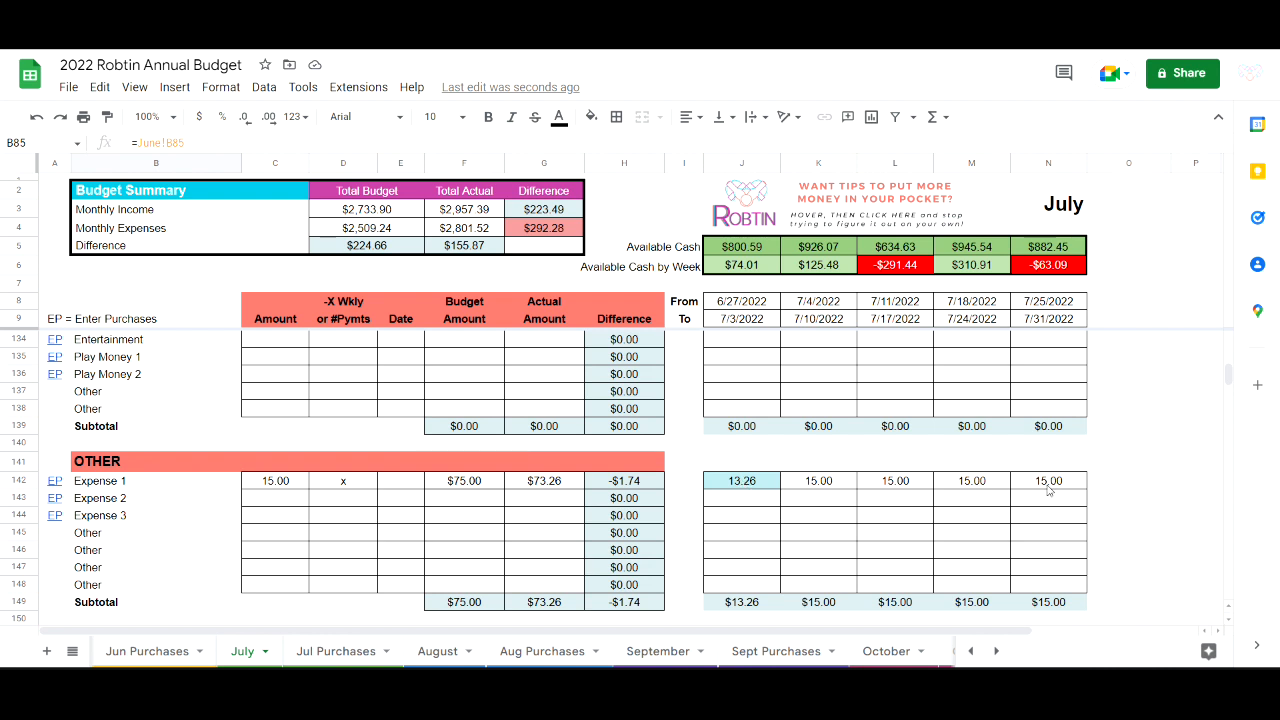
pyautogui.click(832, 482)
pyautogui.hotkey('shift', 'Right')
pyautogui.hotkey('shift', 'Right')
pyautogui.hotkey('shift', 'Right')
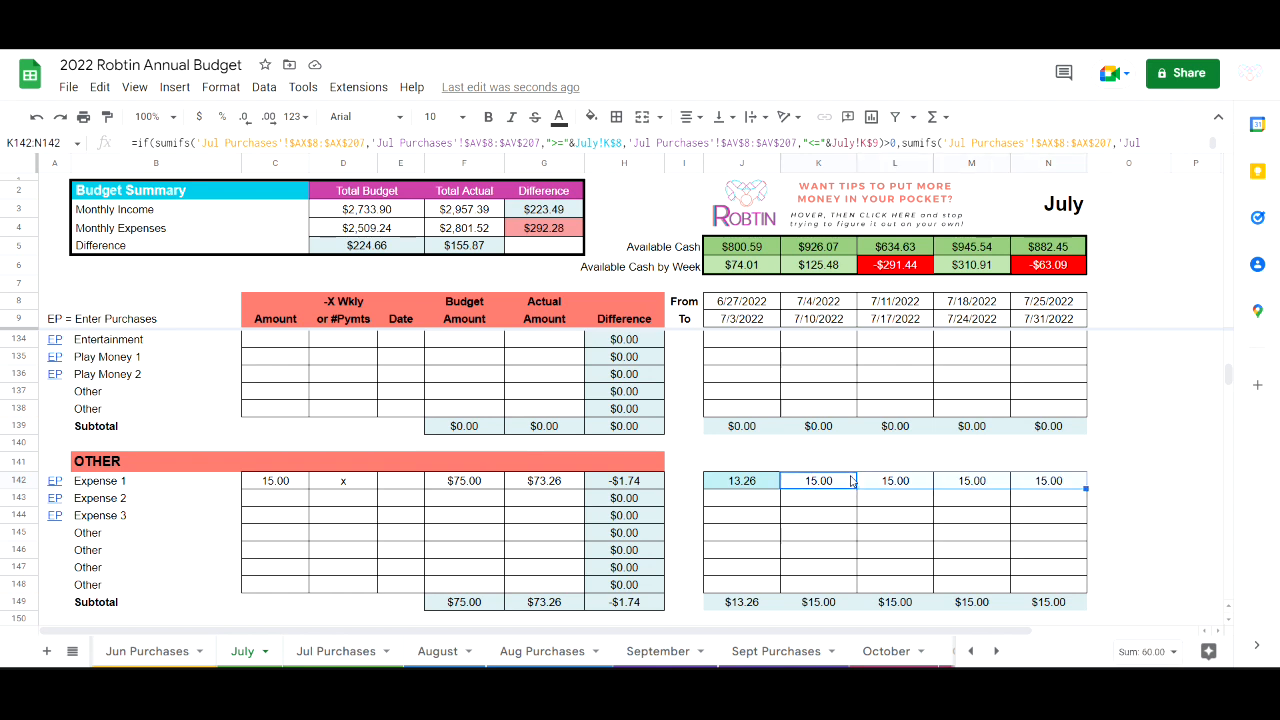
pyautogui.press('Delete')
pyautogui.press('Down')
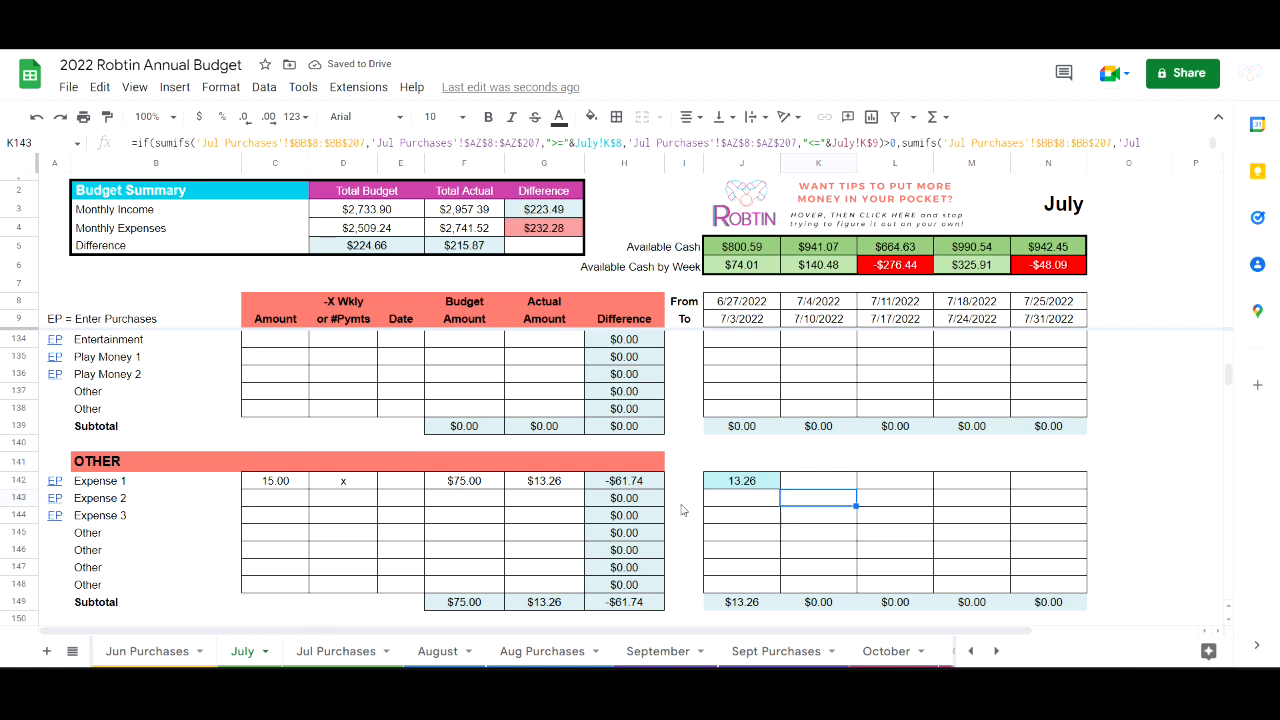
# Review the weekly Sinking Funds amounts at the end of the July sheet and go back up to the loans
pyautogui.moveTo(63, 510)
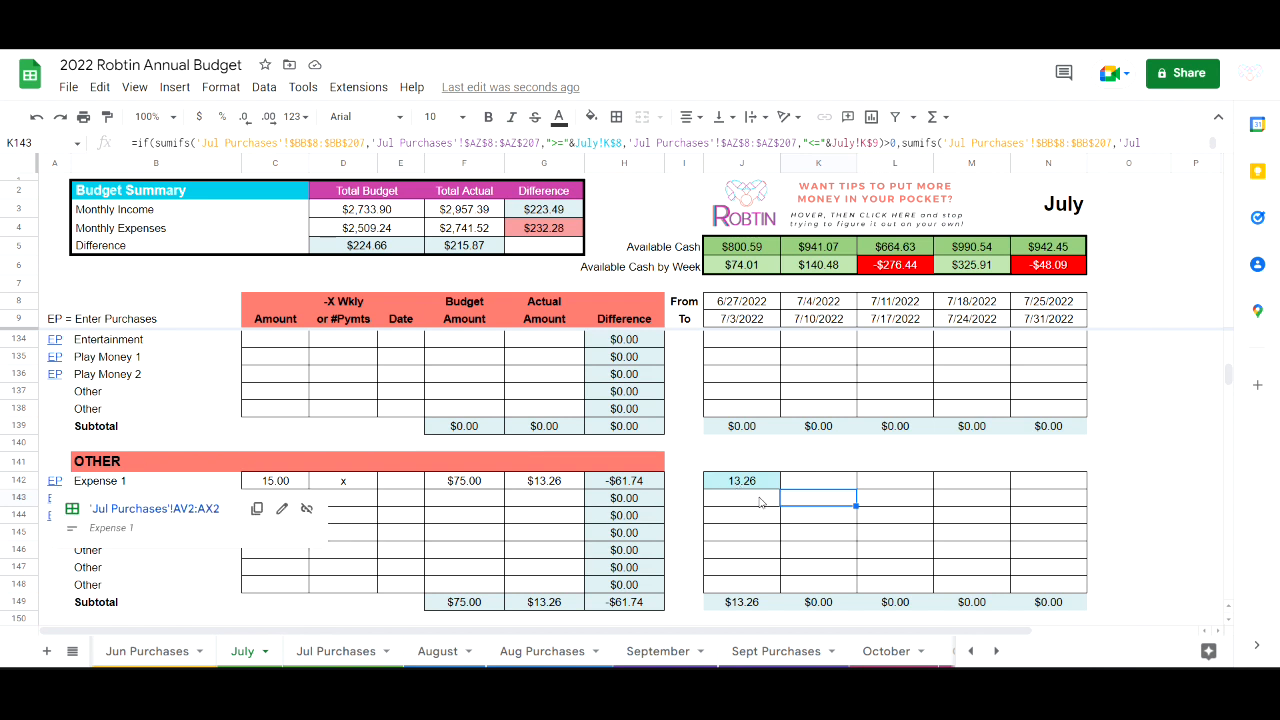
pyautogui.scroll(-4, 850, 520)
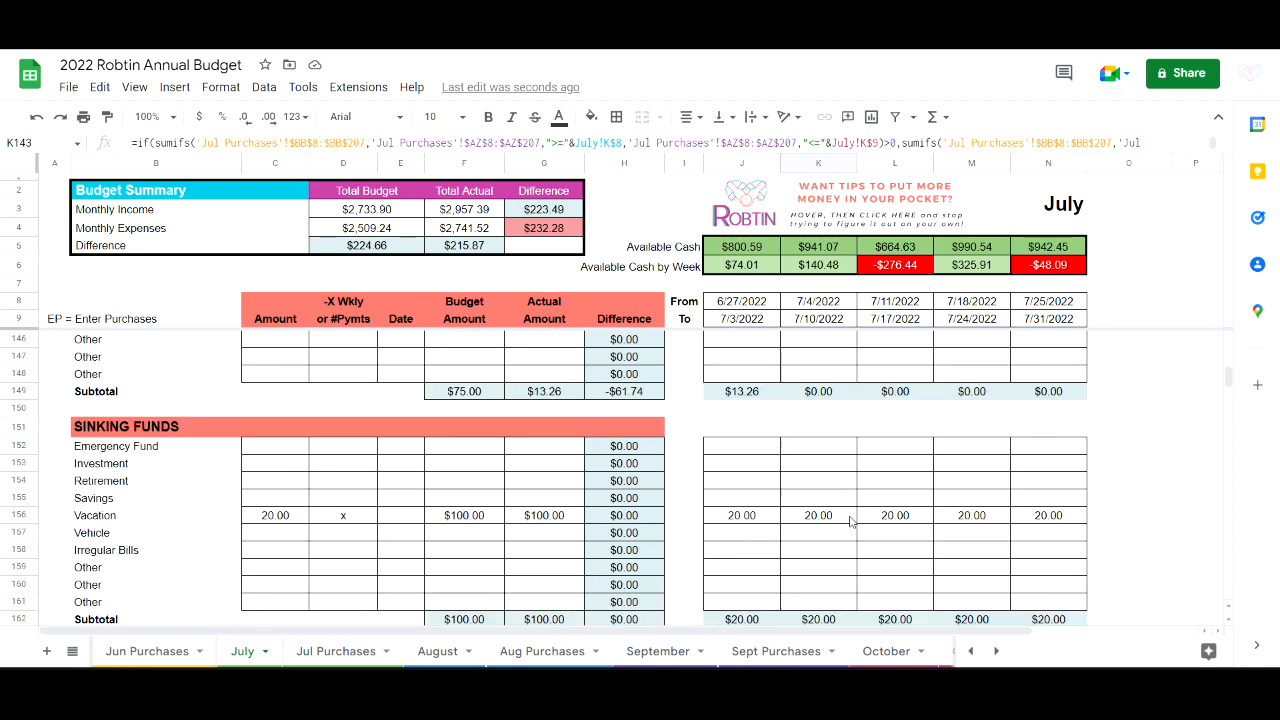
pyautogui.scroll(-1, 850, 520)
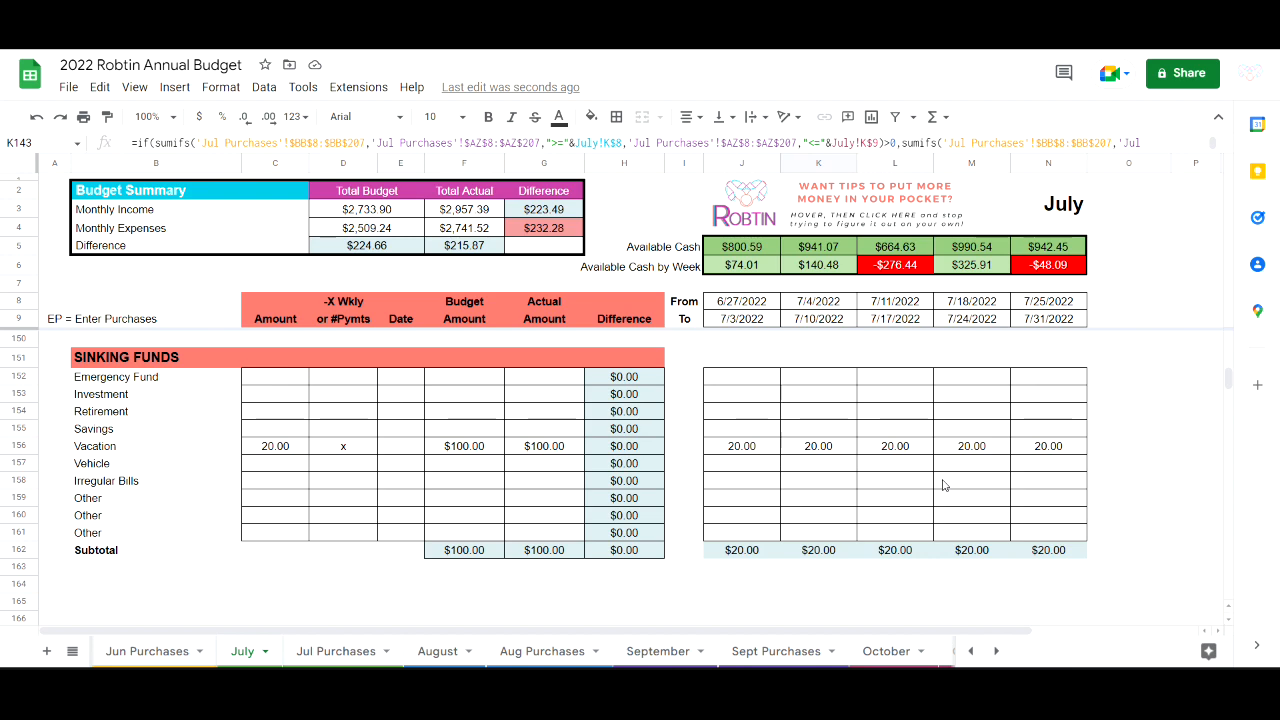
pyautogui.scroll(-1, 814, 462)
pyautogui.scroll(7, 814, 462)
pyautogui.scroll(20, 813, 460)
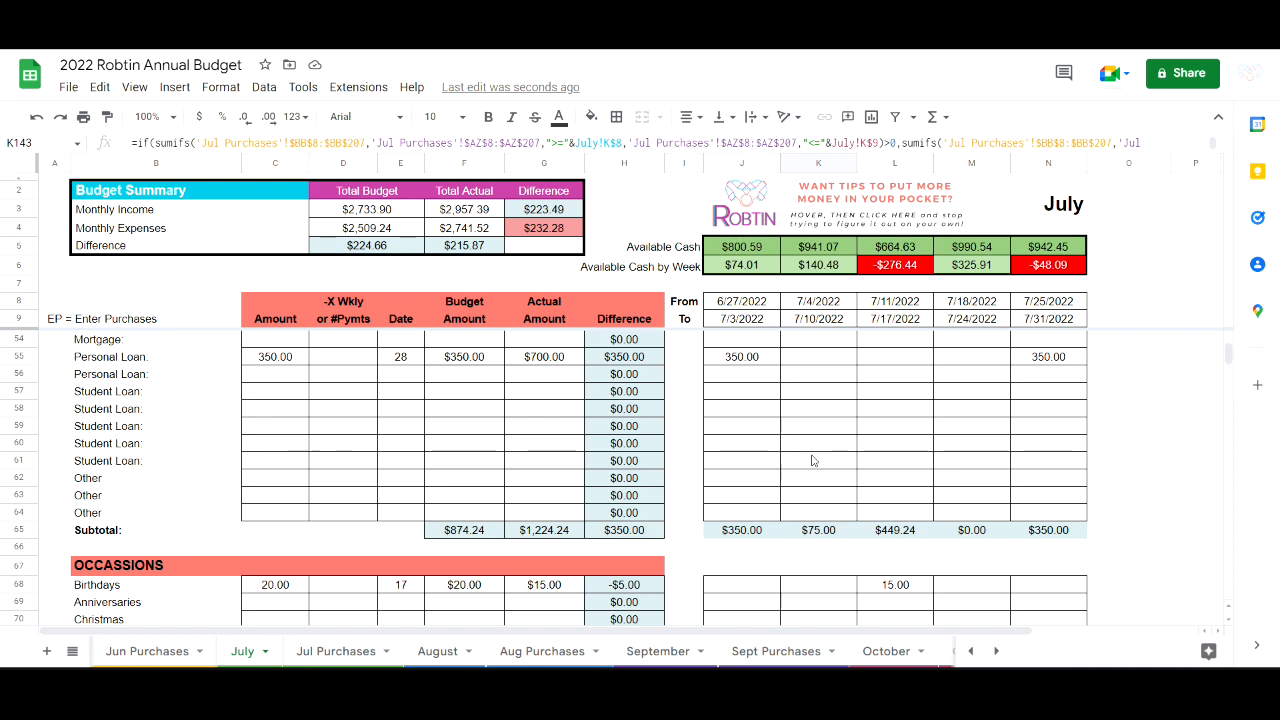
# Review the weekly actual amounts in the Living, Property and Loans / Debt sections of the July sheet
pyautogui.scroll(10, 813, 460)
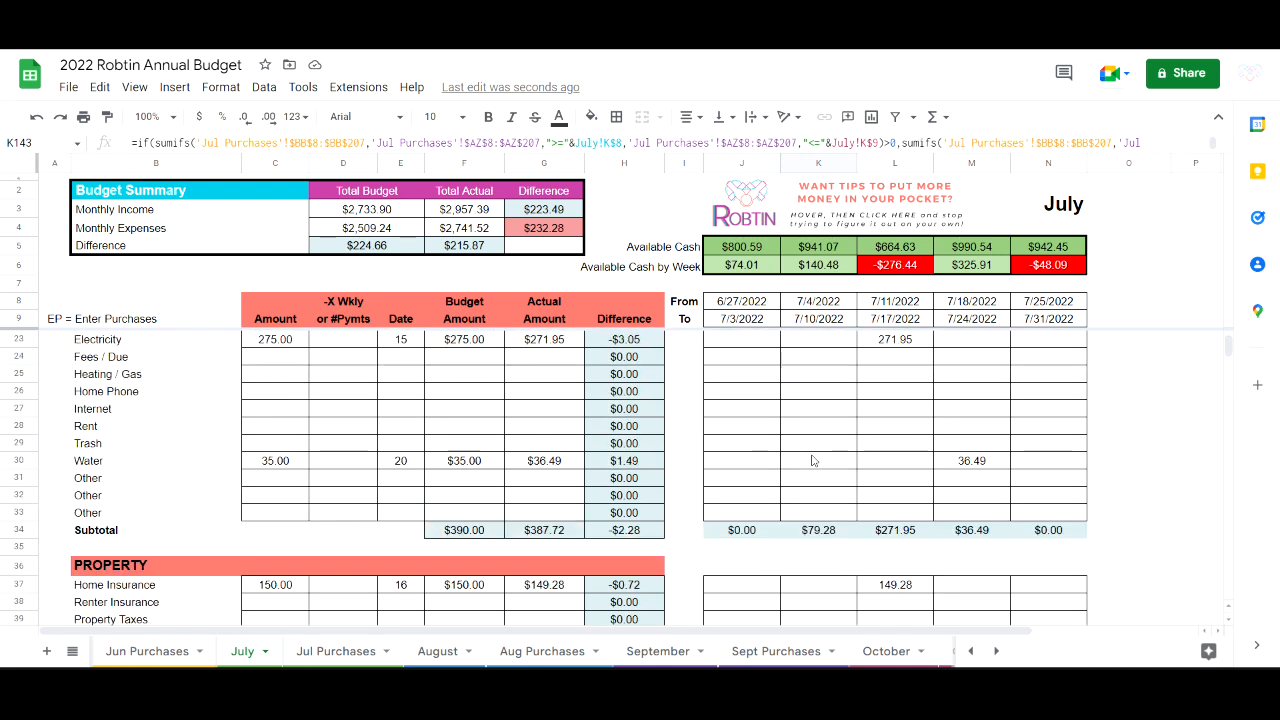
pyautogui.scroll(1, 813, 460)
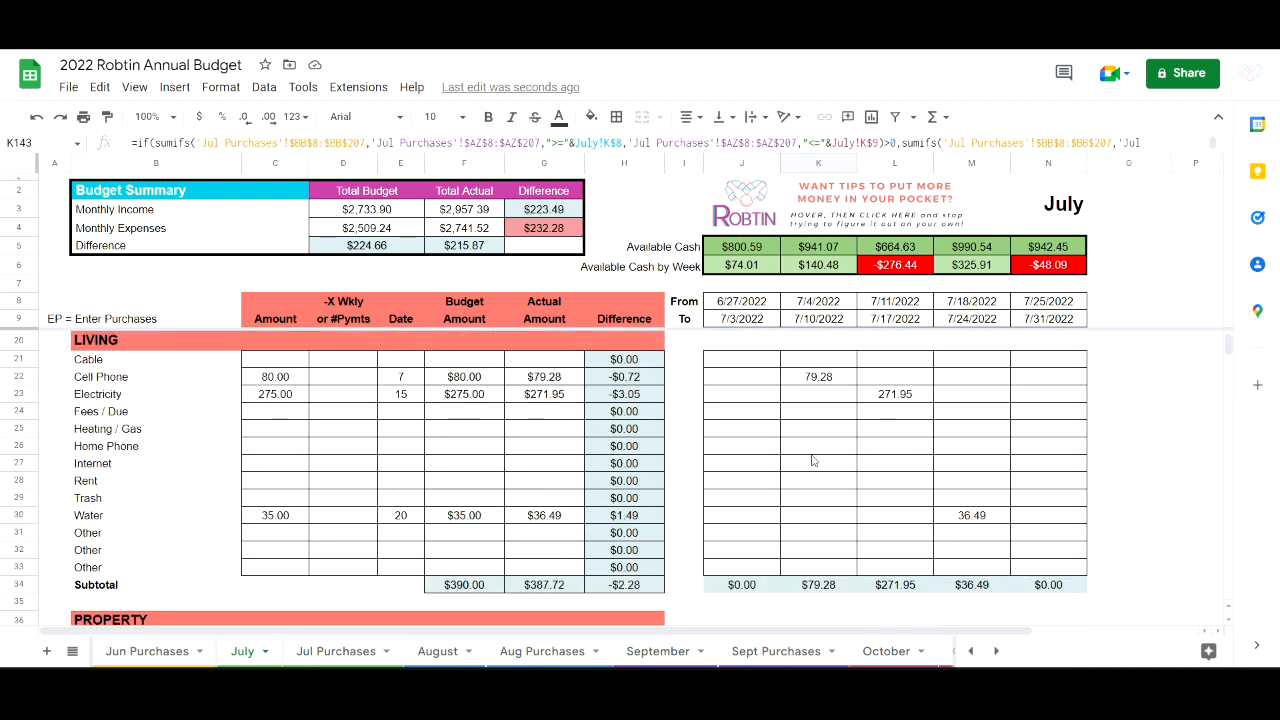
pyautogui.scroll(1, 813, 460)
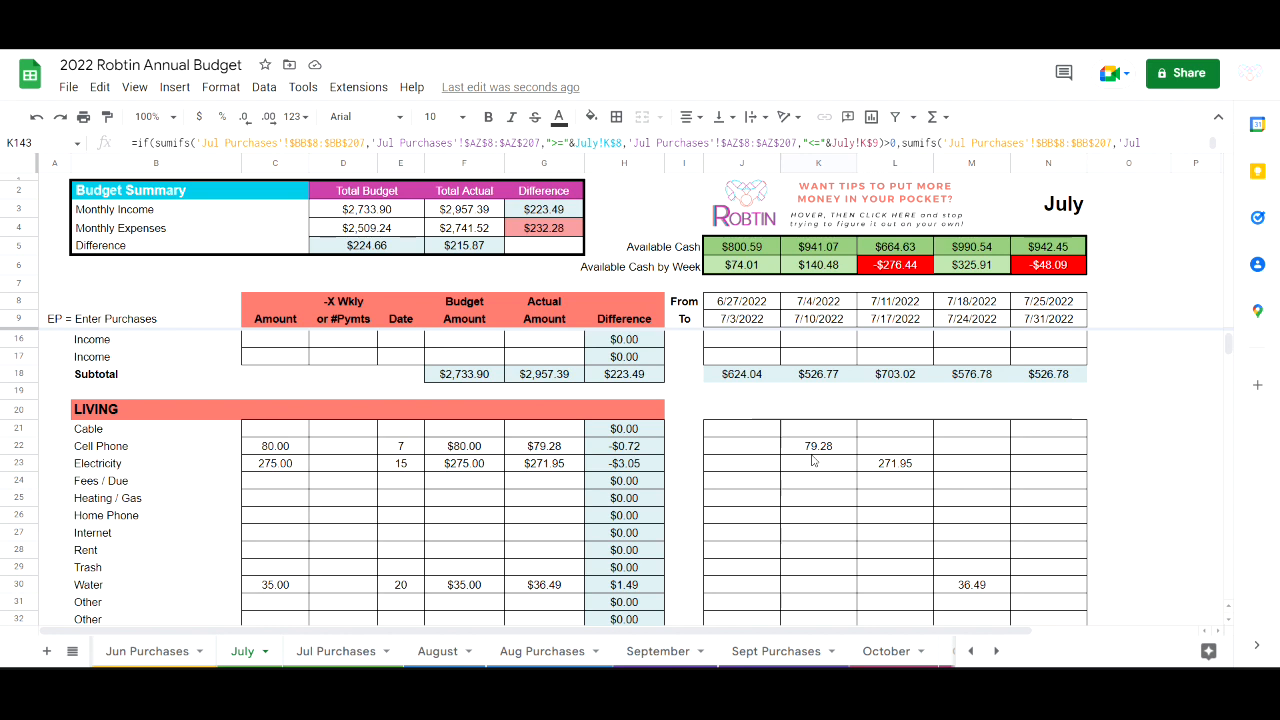
pyautogui.scroll(-2, 813, 460)
pyautogui.scroll(-6, 813, 460)
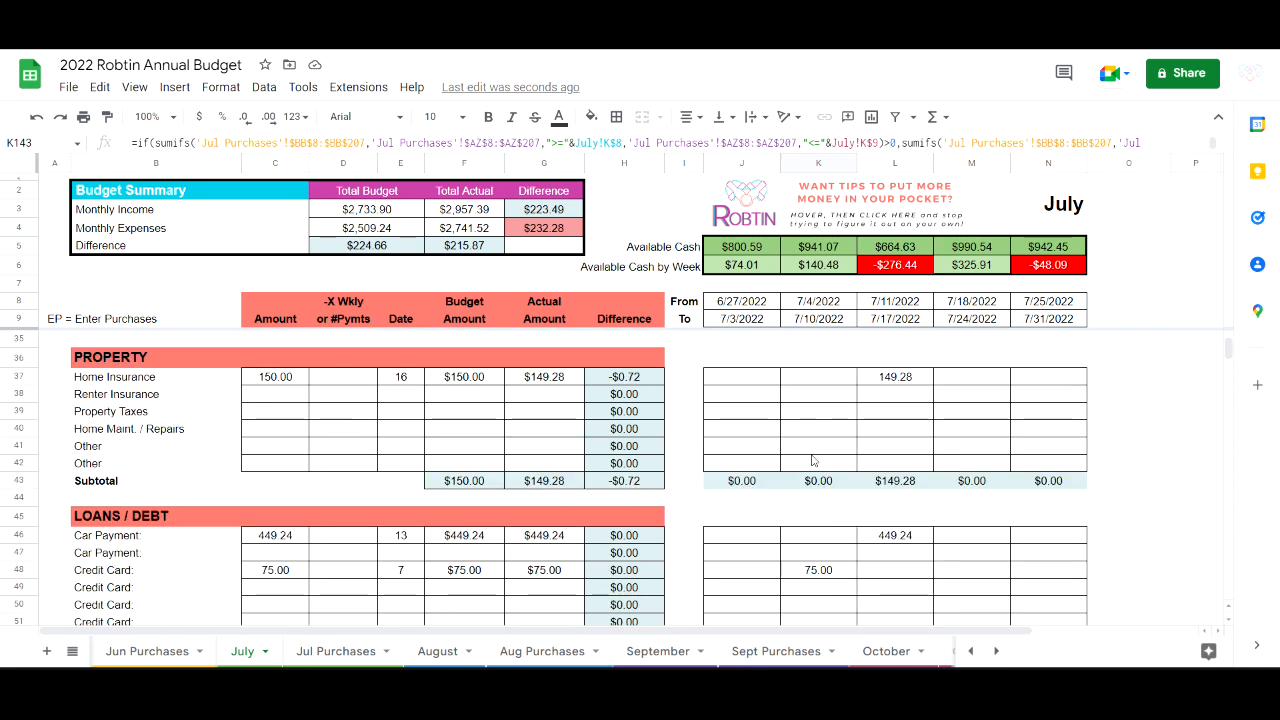
pyautogui.scroll(-3, 813, 460)
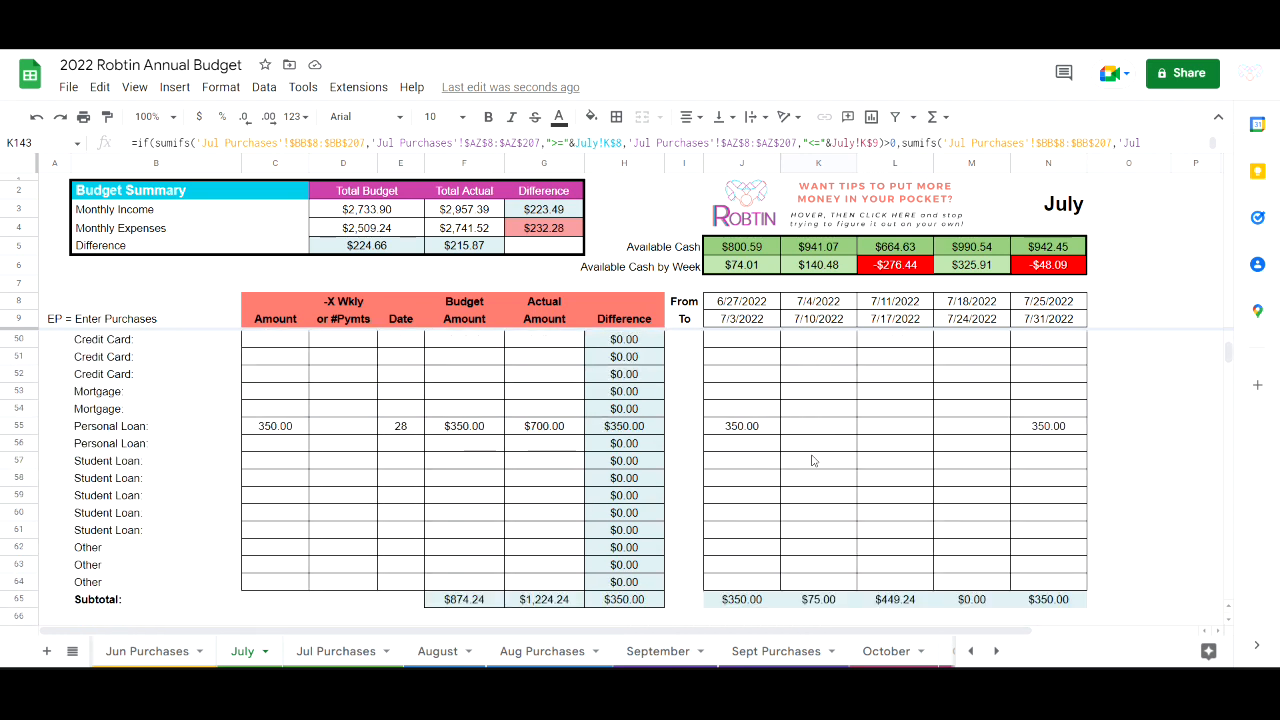
pyautogui.scroll(3, 813, 460)
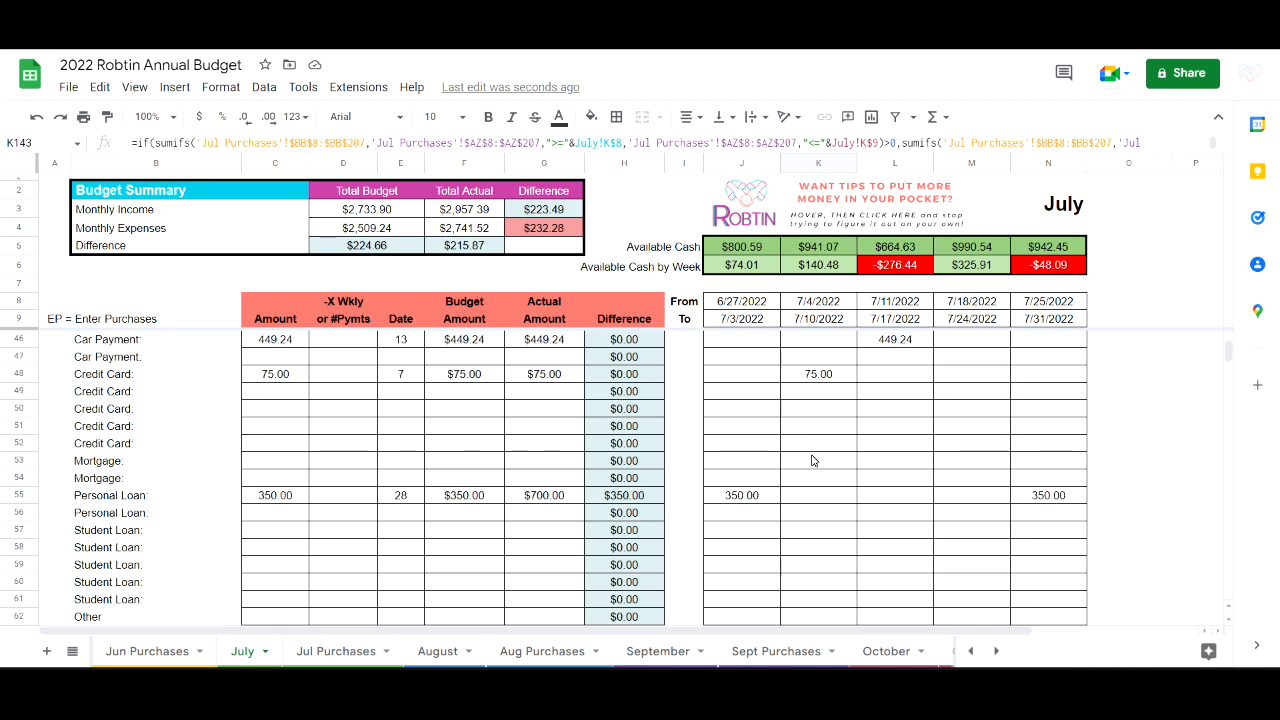
# Enter an extra Credit Card payment of 50 for the week of 7/18/2022 in the July sheet's Loans / Debt section
pyautogui.click(826, 428)
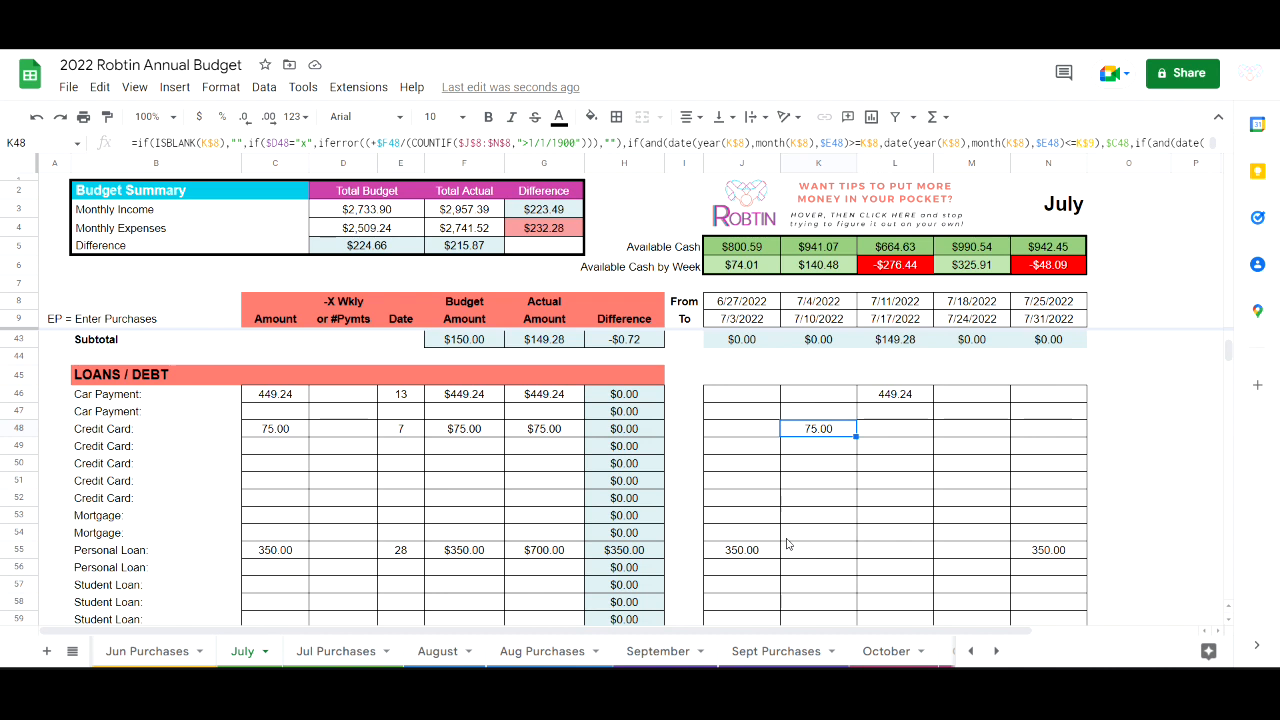
pyautogui.press('Right')
pyautogui.press('Right')
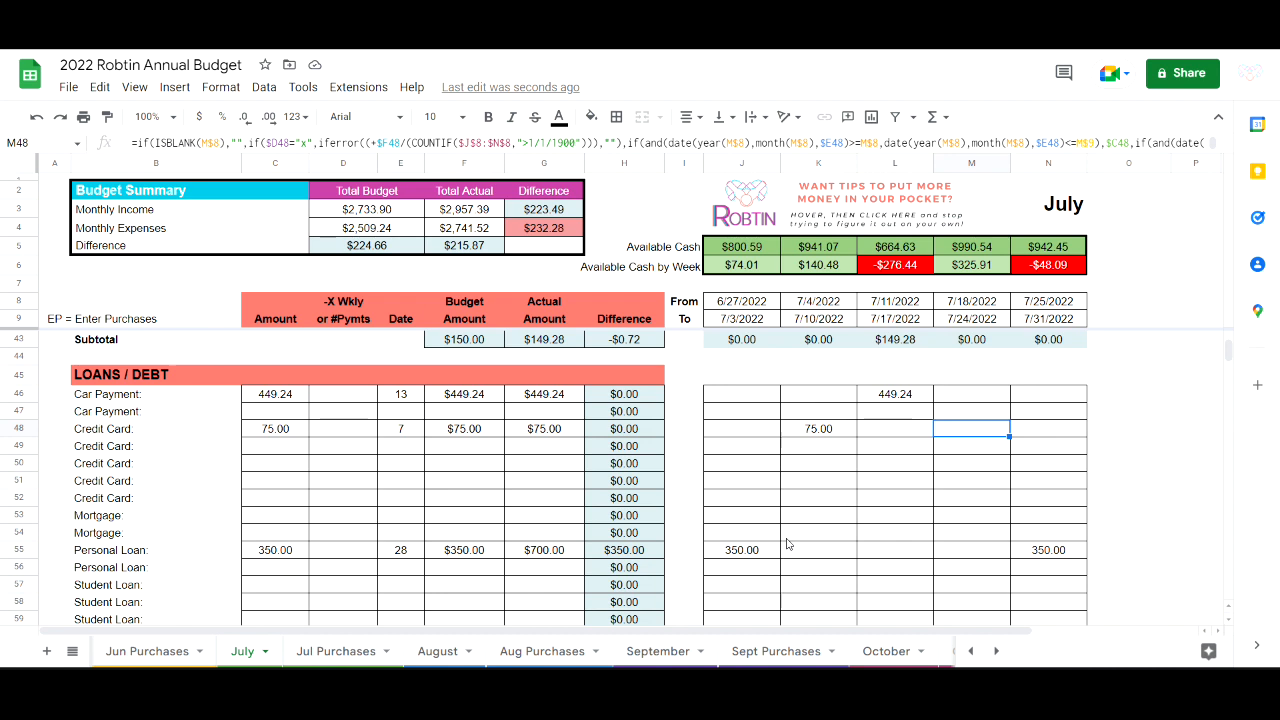
pyautogui.write('50')
pyautogui.press('Return')
pyautogui.press('Up')
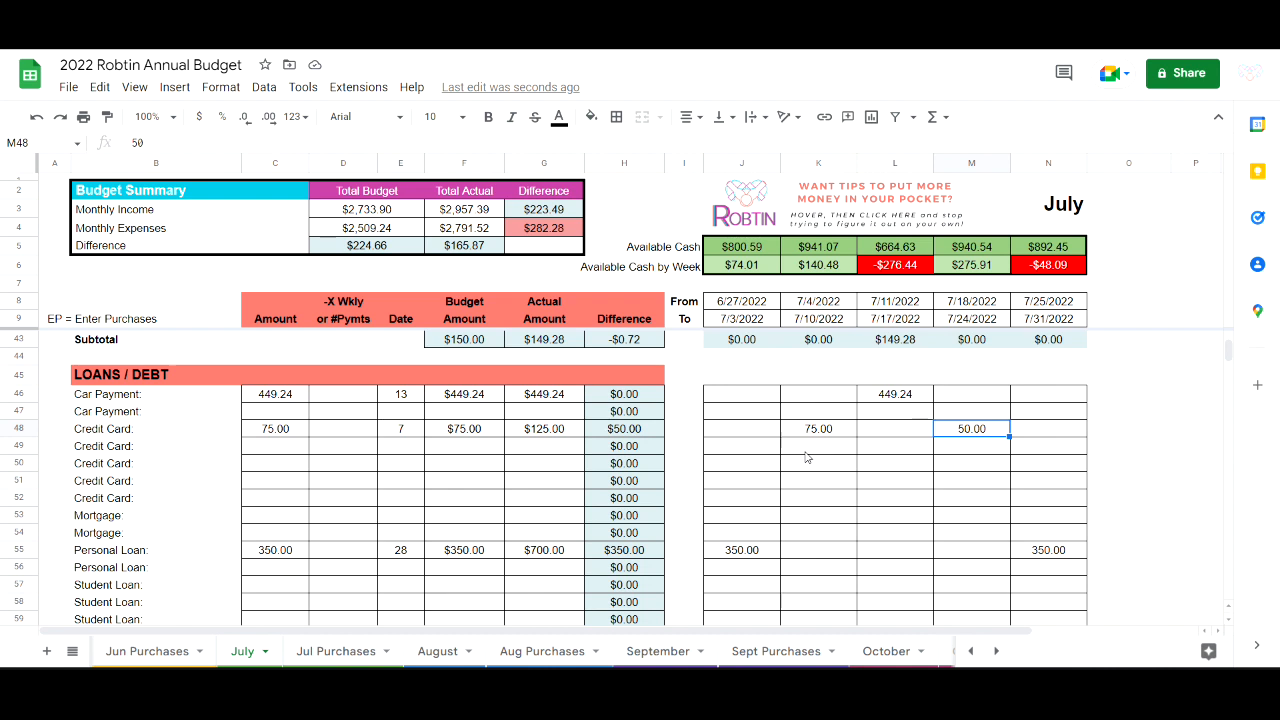
# Check the Available Cash for the July week ending 7/31/2022 against that week's end date
pyautogui.click(1053, 324)
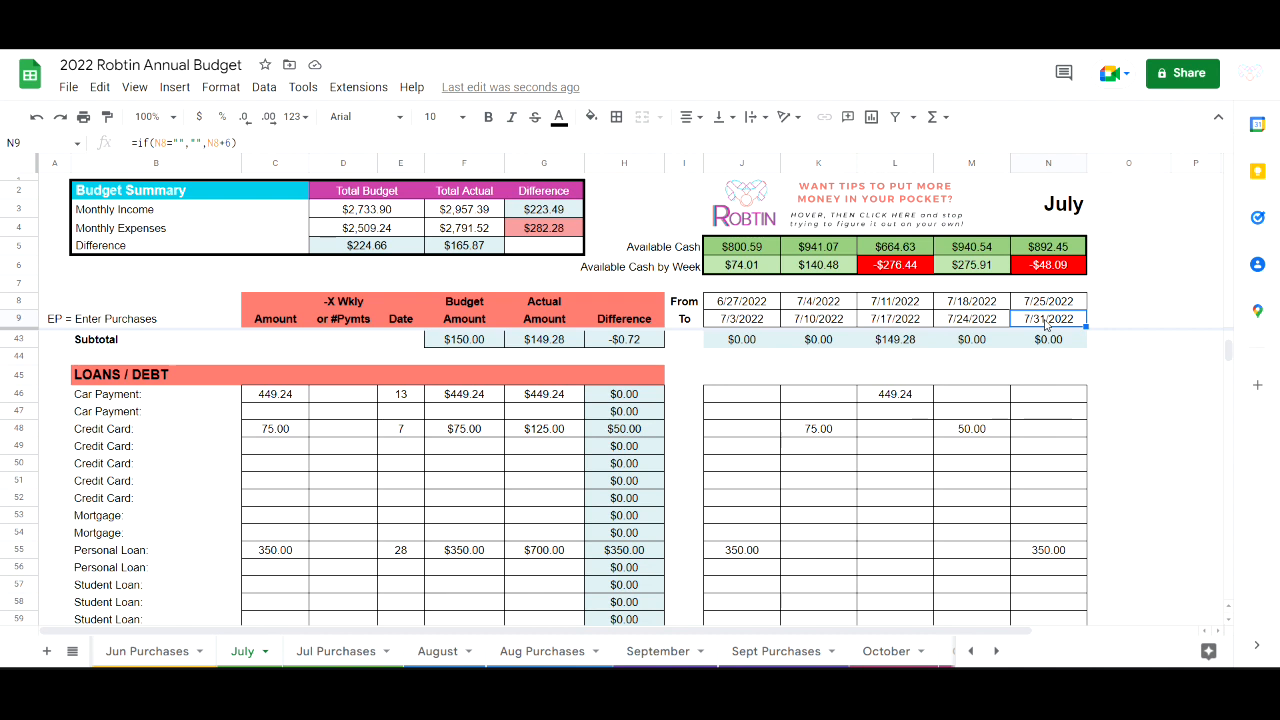
pyautogui.click(1055, 252)
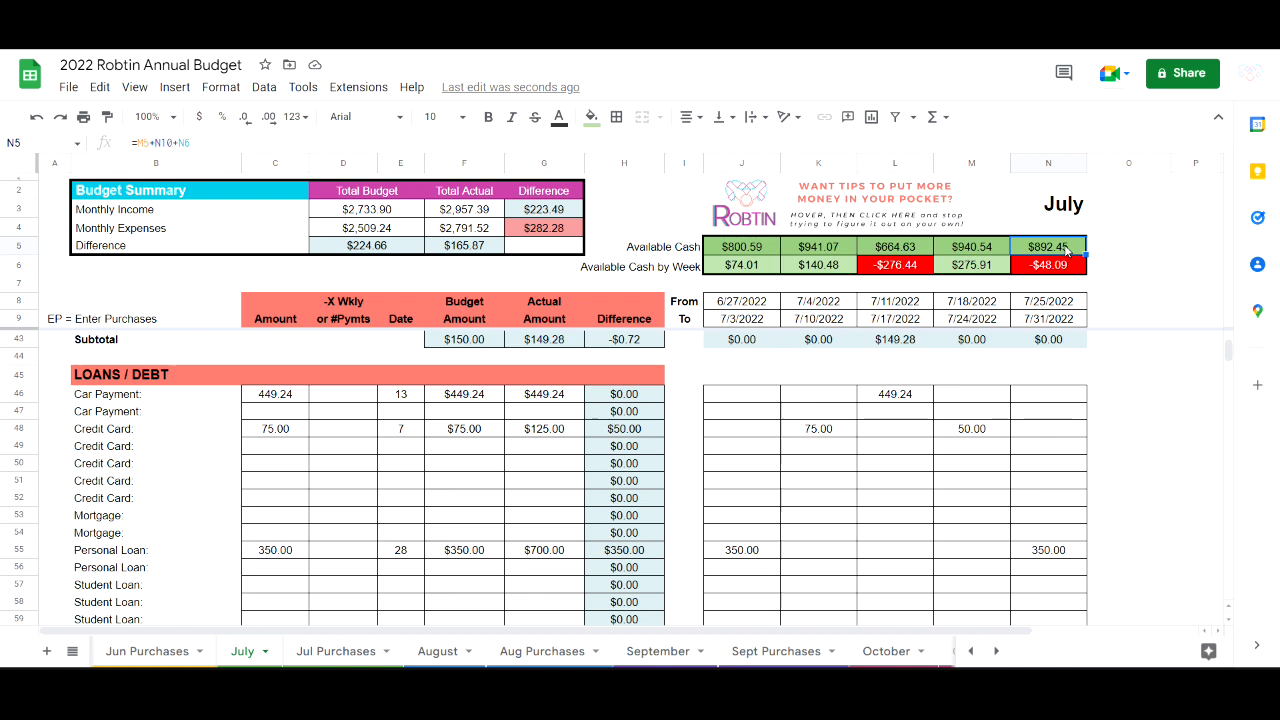
pyautogui.click(1052, 322)
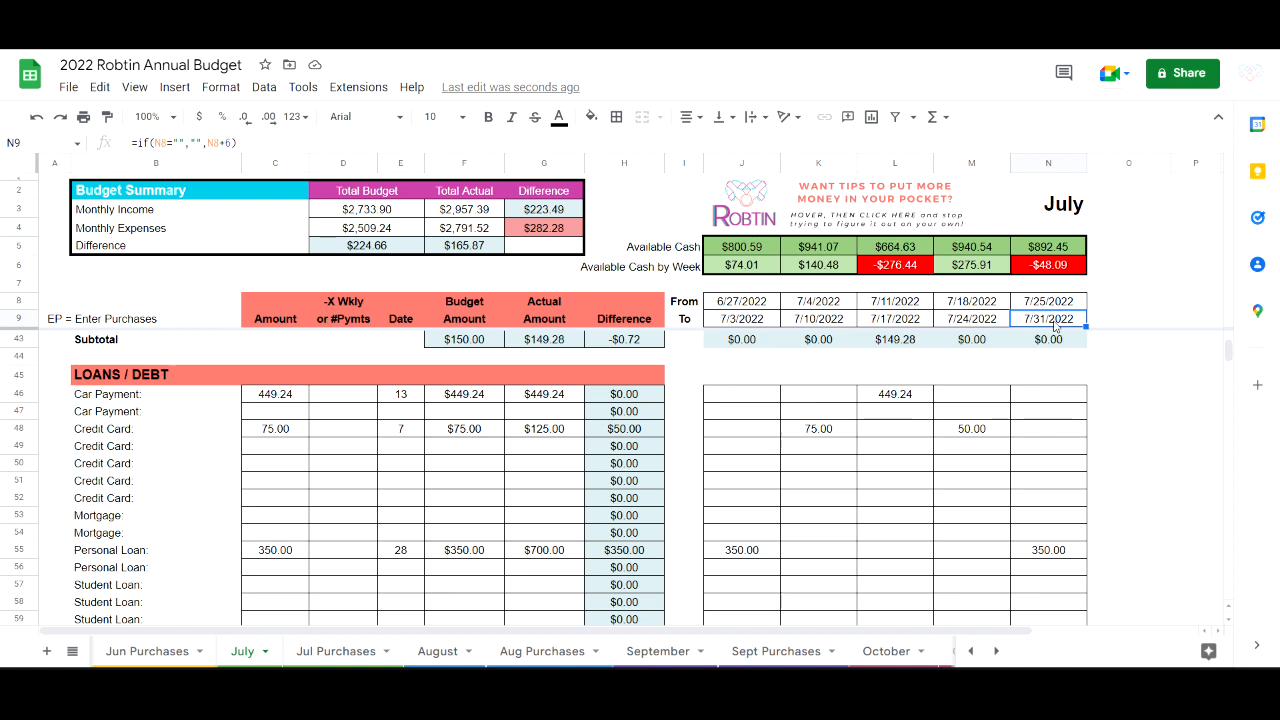
pyautogui.click(1059, 248)
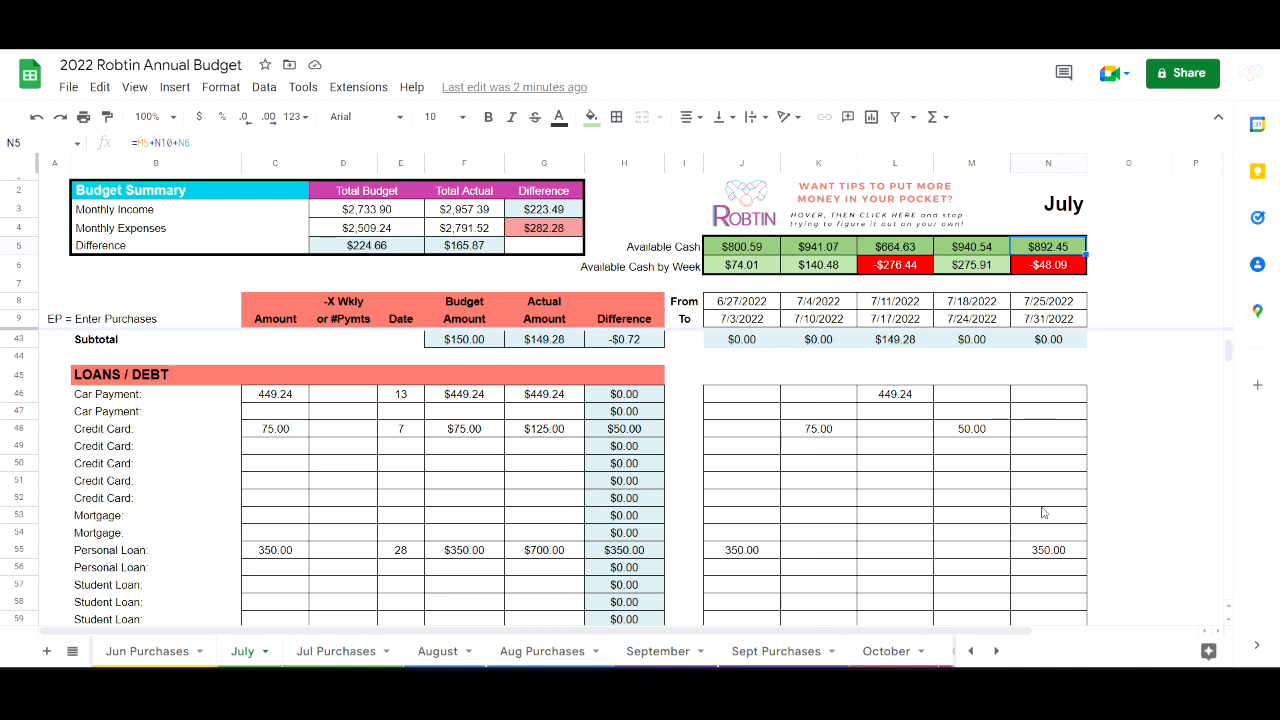
# Open the Year in Review sheet and inspect December's Week 5 value in the Cash Flow Balance section
pyautogui.click(972, 652)
pyautogui.click(972, 652)
pyautogui.click(972, 652)
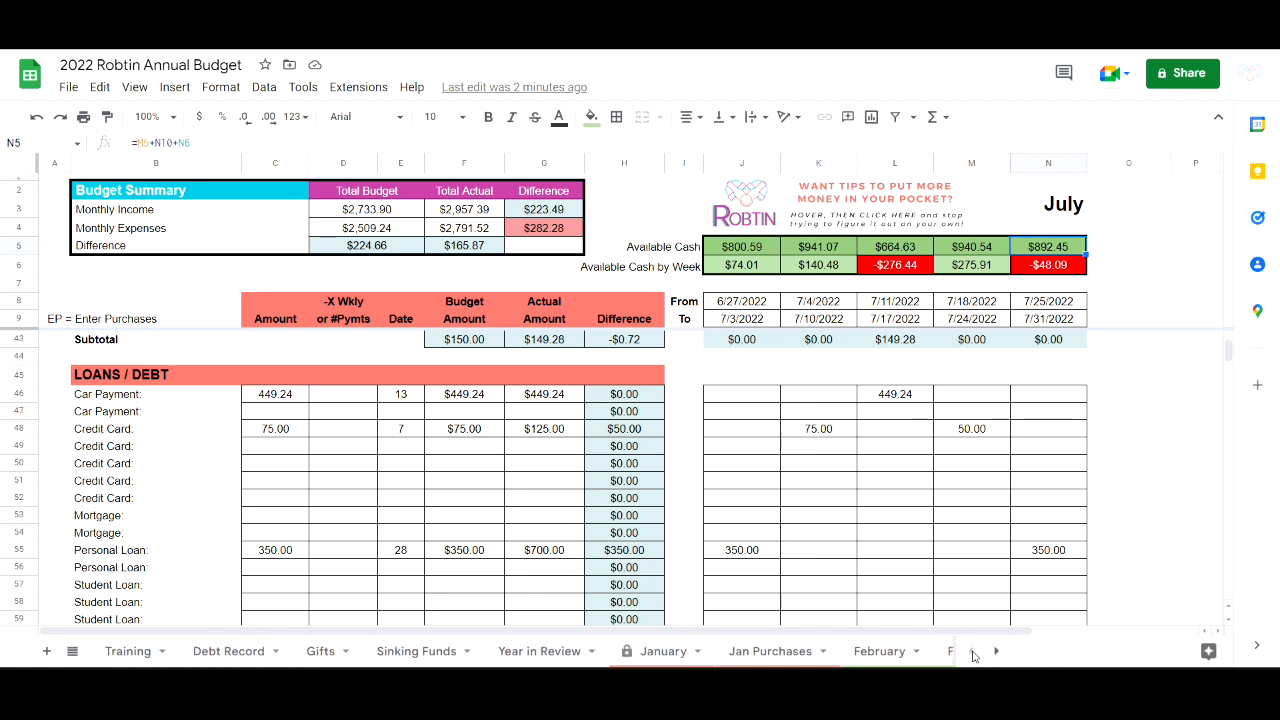
pyautogui.click(521, 652)
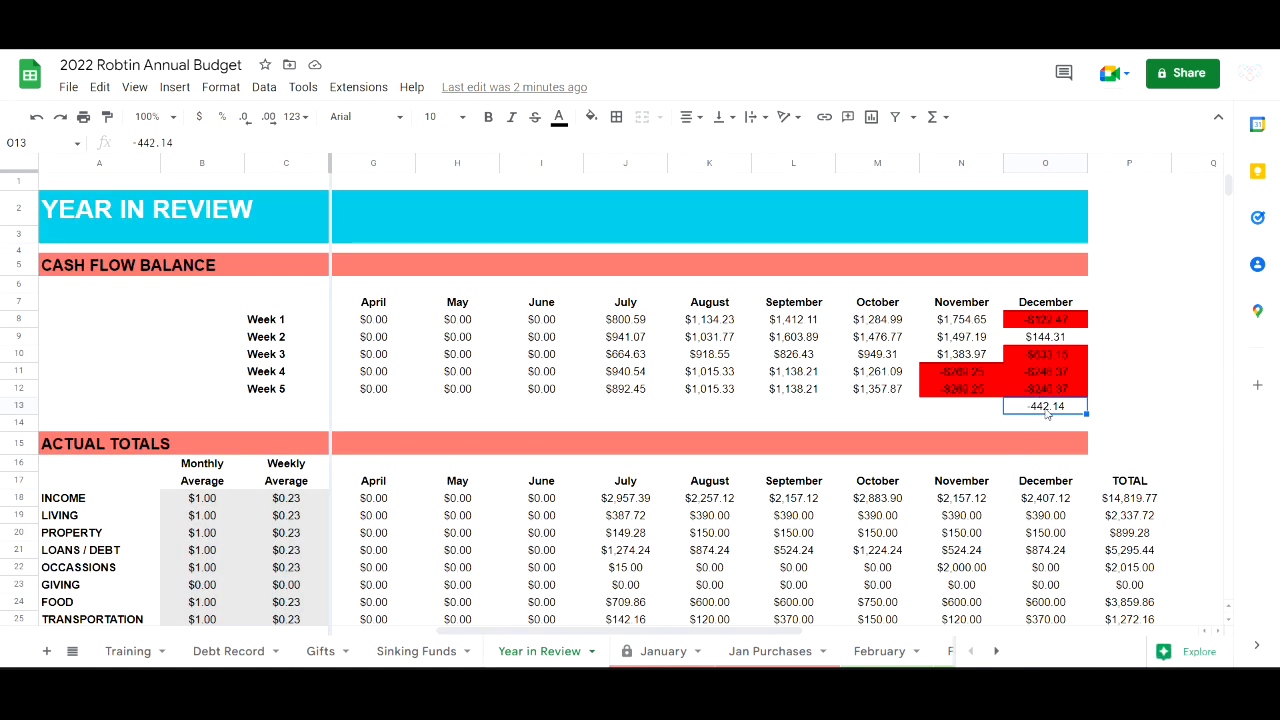
pyautogui.press('Up')
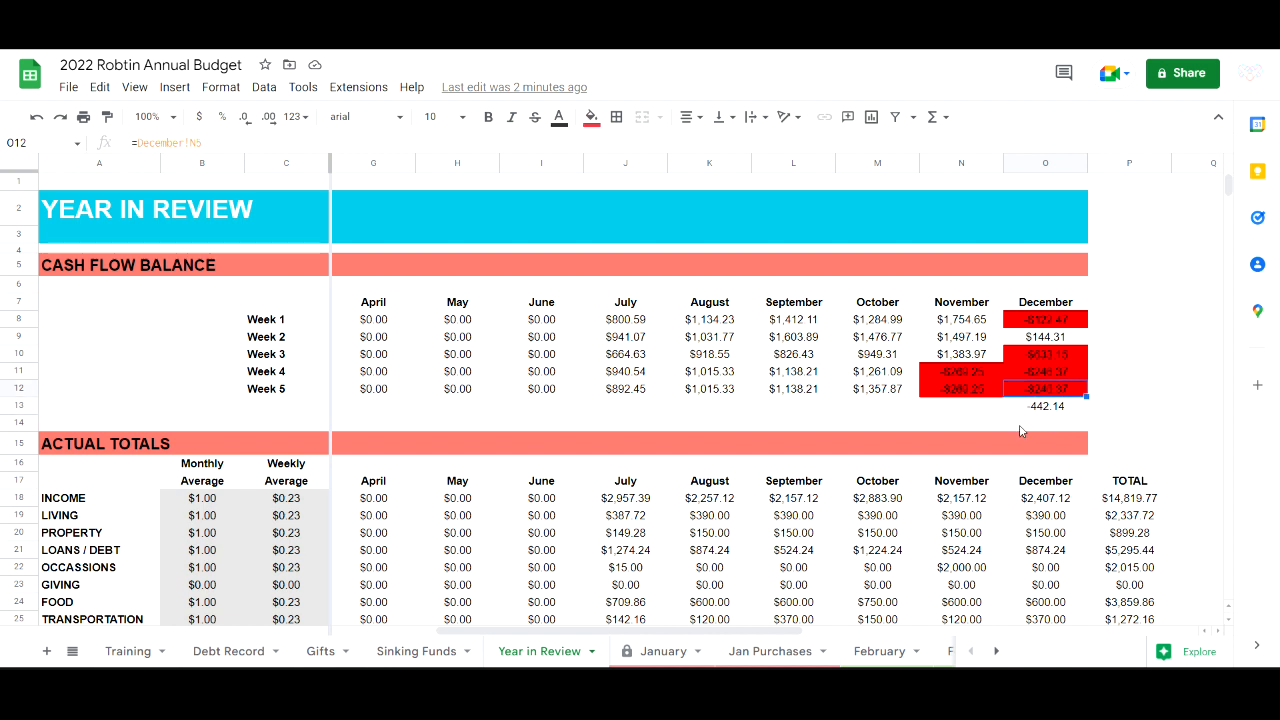